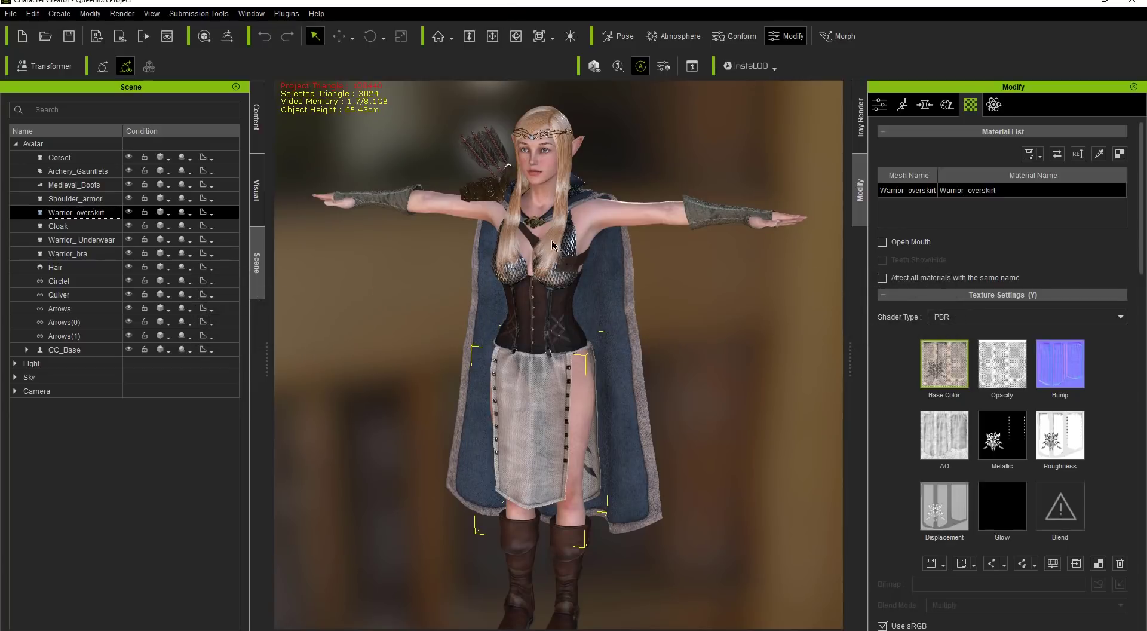
- Select Warrior_ Underwear, Warrior_bra, Quiver, Hair and Circlet in turn to inspect their materials
{"action": "left_click", "coordinate": [188, 242], "text": "ctrl"}
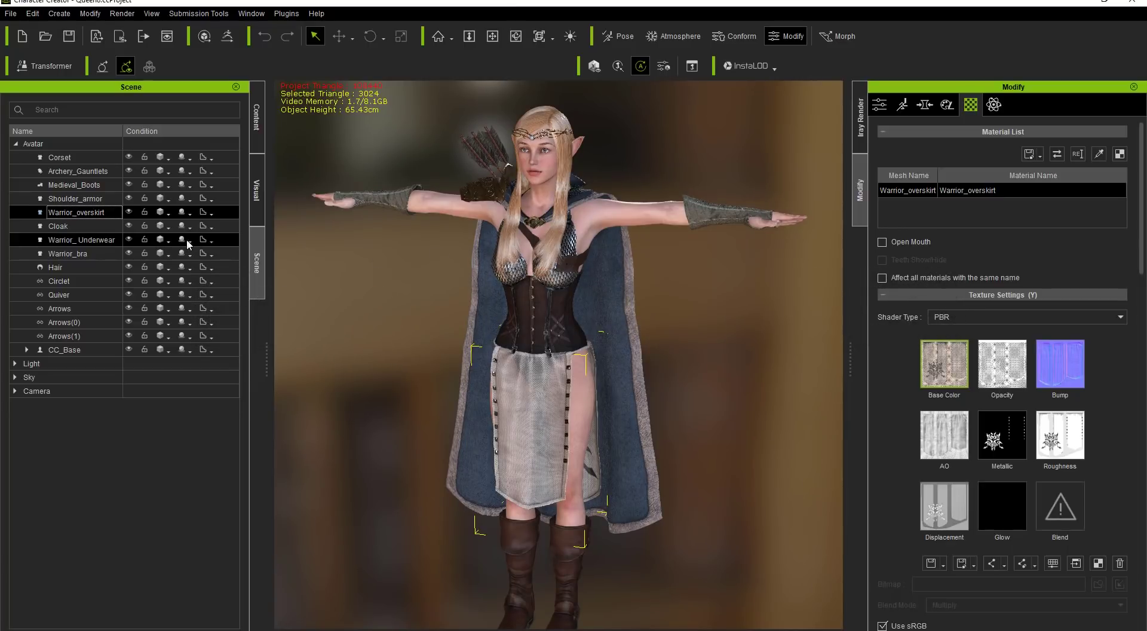
{"action": "left_click", "coordinate": [84, 244]}
{"action": "left_click", "coordinate": [78, 257], "text": "ctrl"}
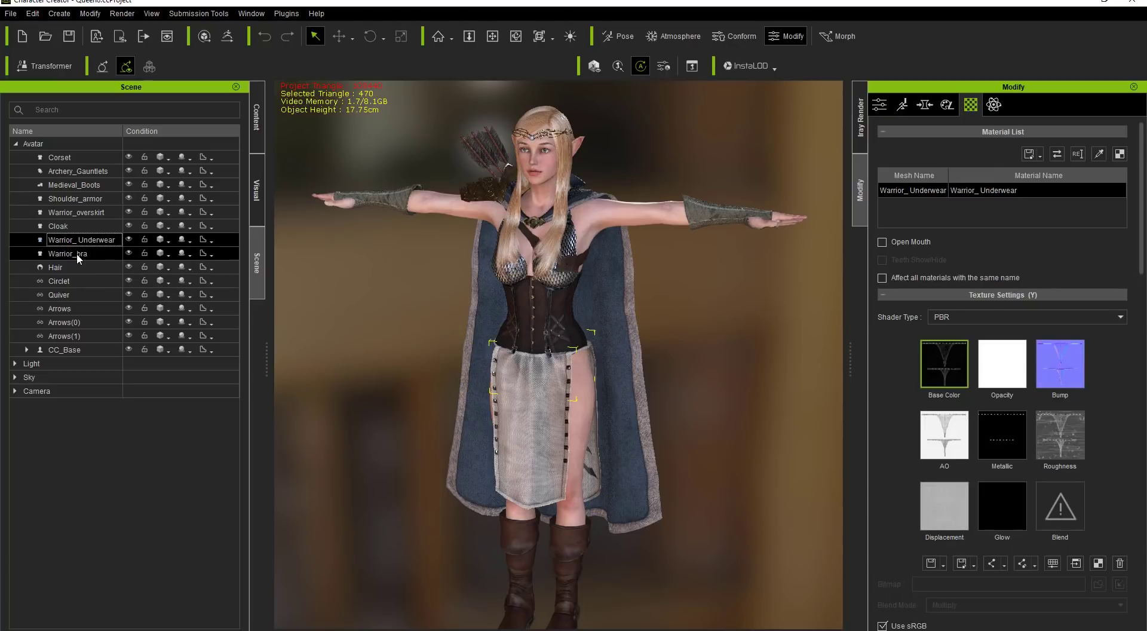
{"action": "left_click", "coordinate": [86, 242]}
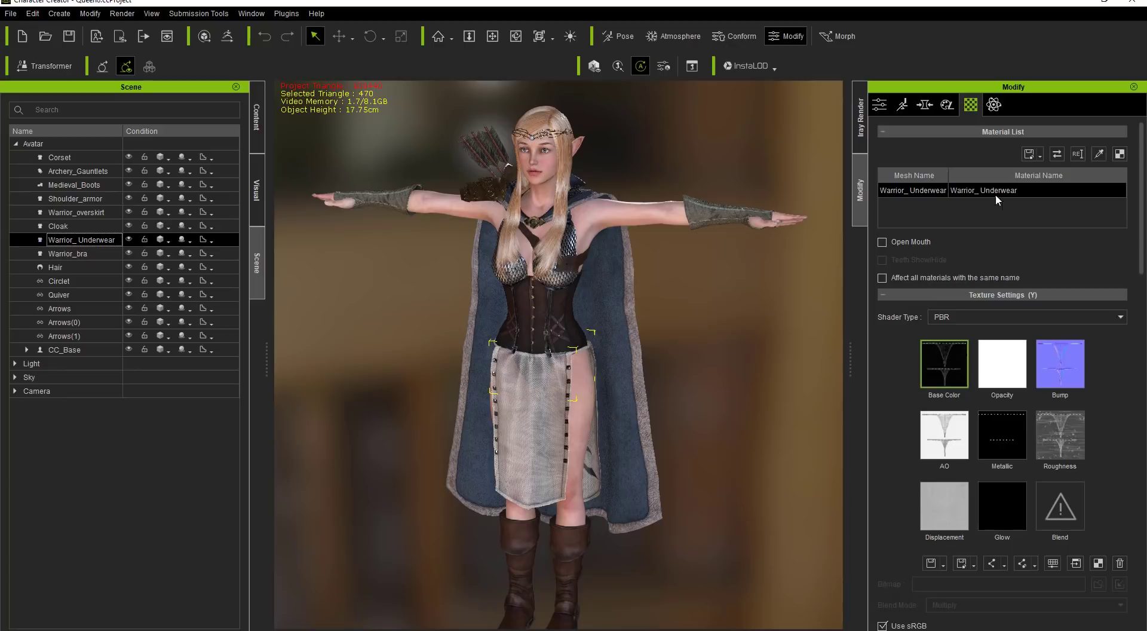
{"action": "key", "text": "Down"}
{"action": "key", "text": "Down"}
{"action": "key", "text": "Down"}
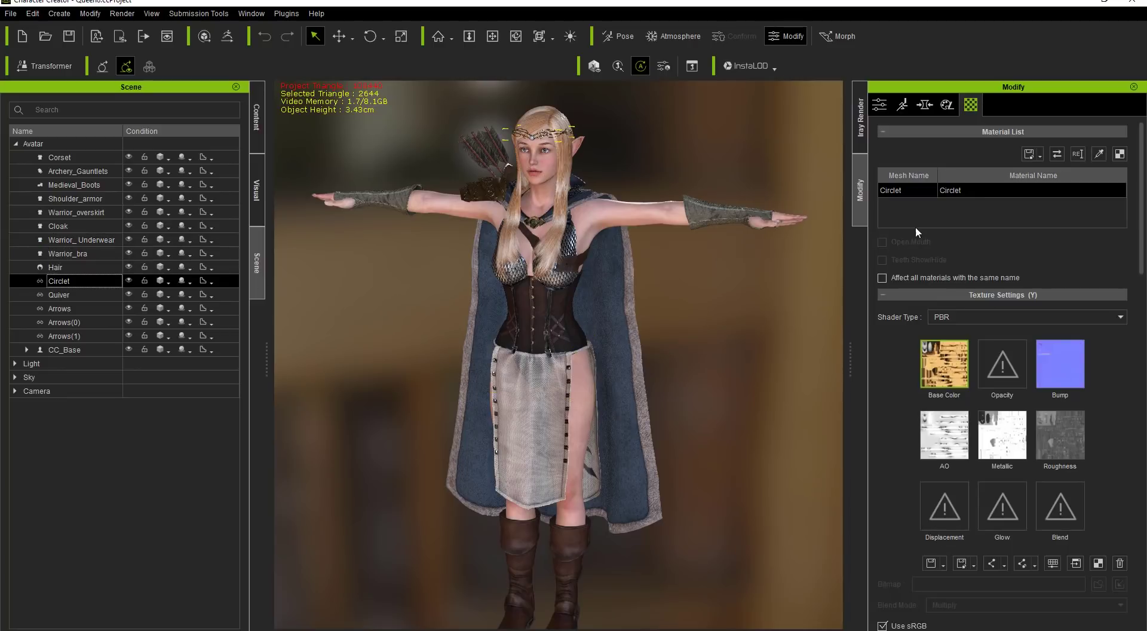
{"action": "left_click", "coordinate": [121, 300], "text": "ctrl"}
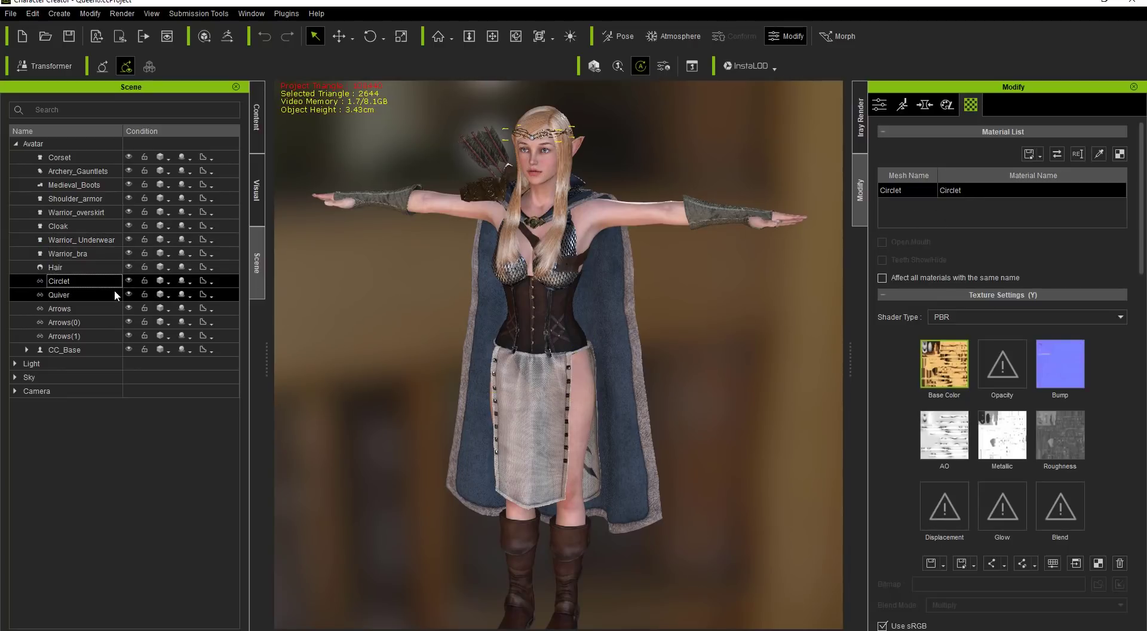
{"action": "left_click", "coordinate": [142, 267], "text": "shift"}
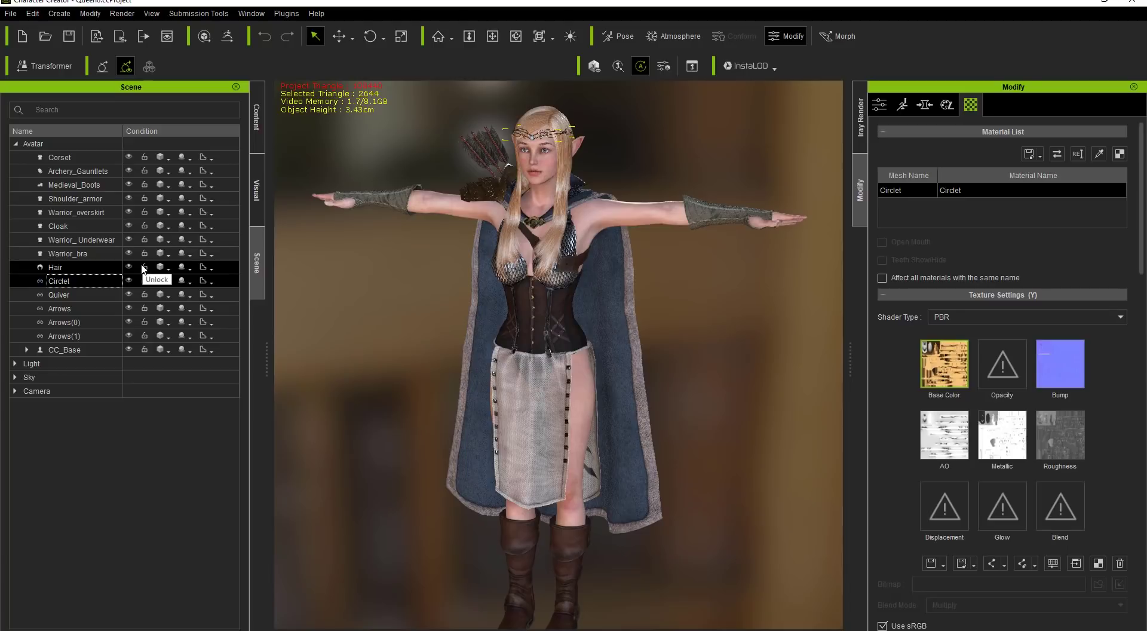
{"action": "left_click", "coordinate": [142, 269], "text": "ctrl"}
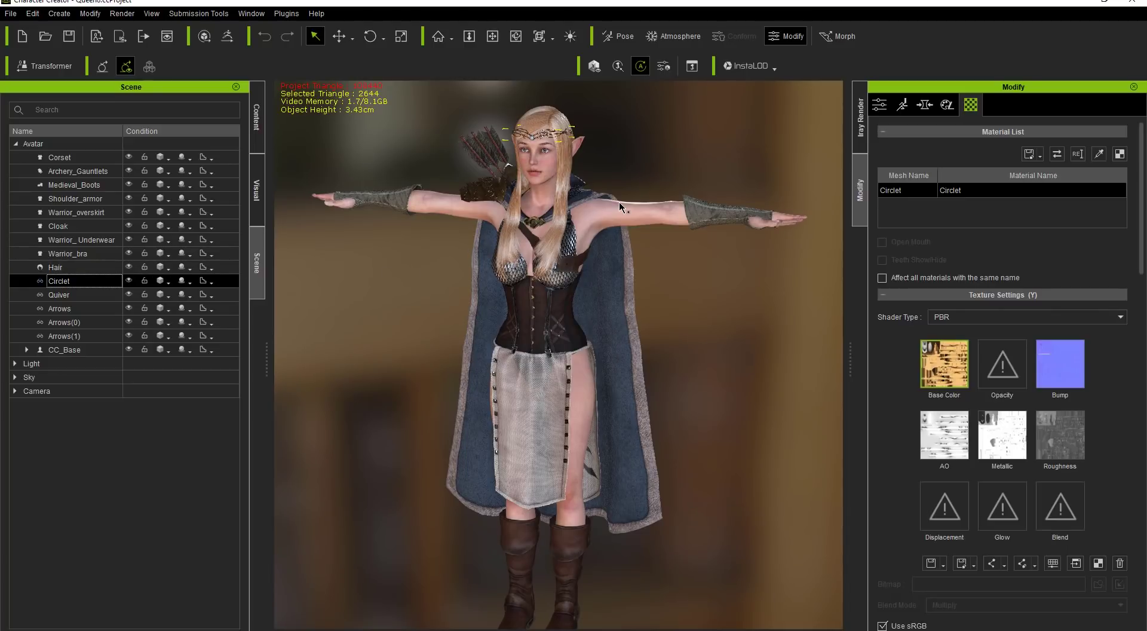
- Start an FBX (Clothed Character) export with the Unity 3D target preset
{"action": "left_click", "coordinate": [12, 14]}
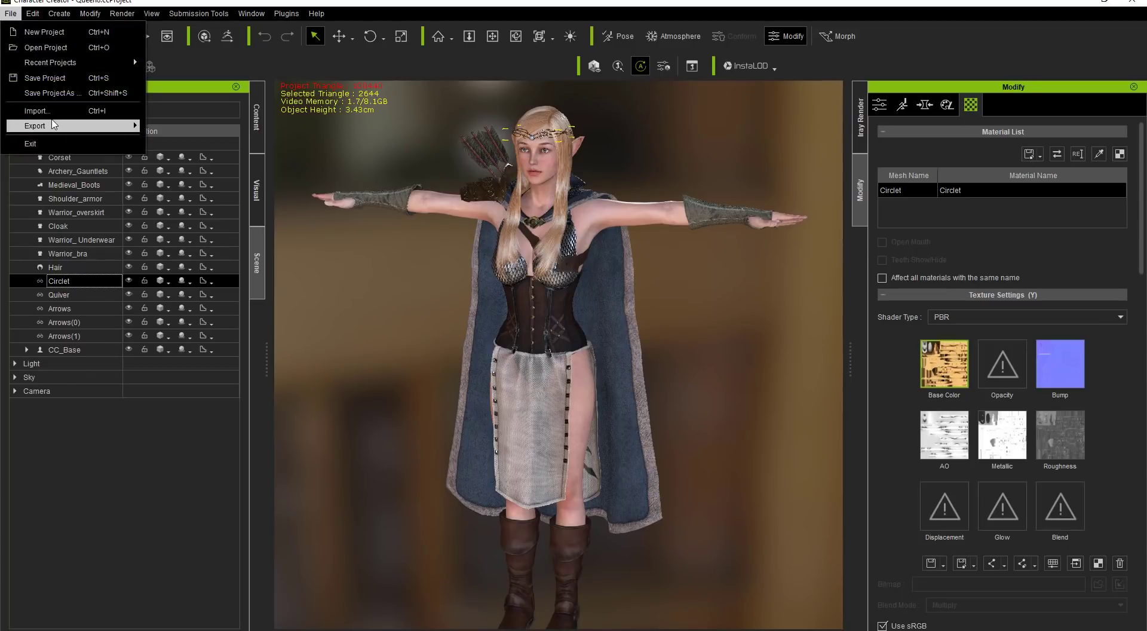
{"action": "mouse_move", "coordinate": [54, 126]}
{"action": "left_click", "coordinate": [187, 190]}
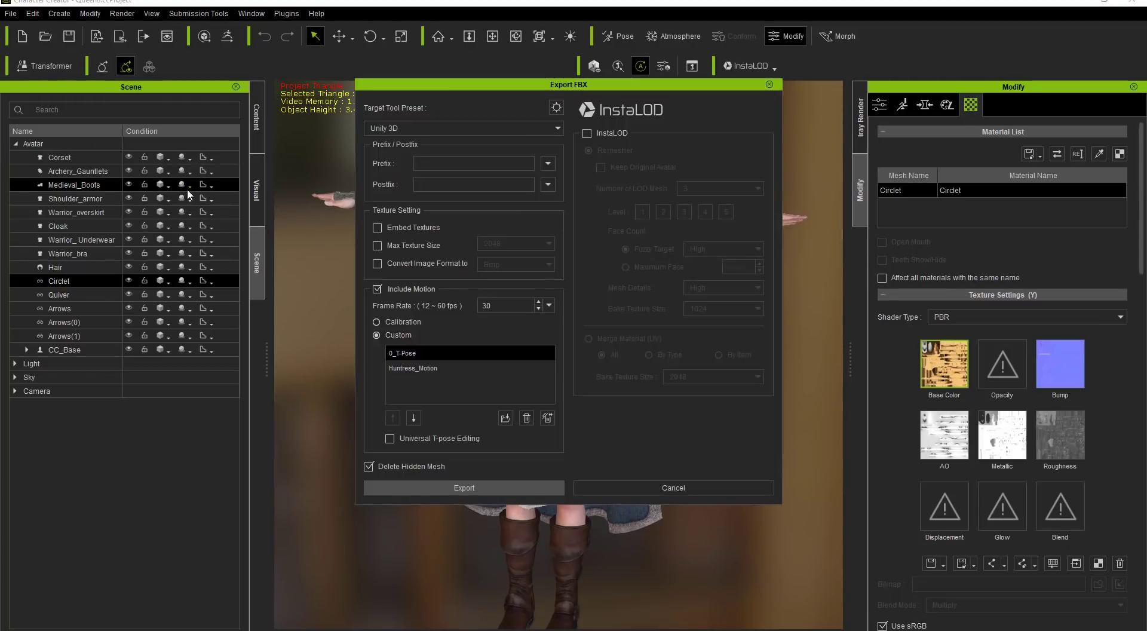
{"action": "left_click", "coordinate": [465, 123]}
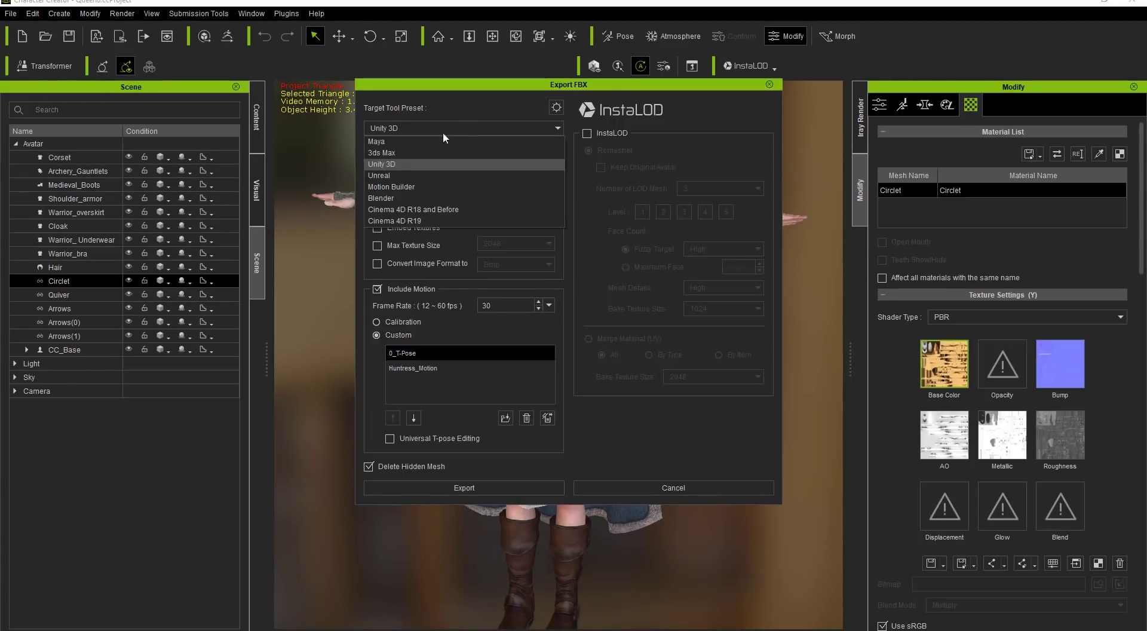
{"action": "left_click", "coordinate": [417, 163]}
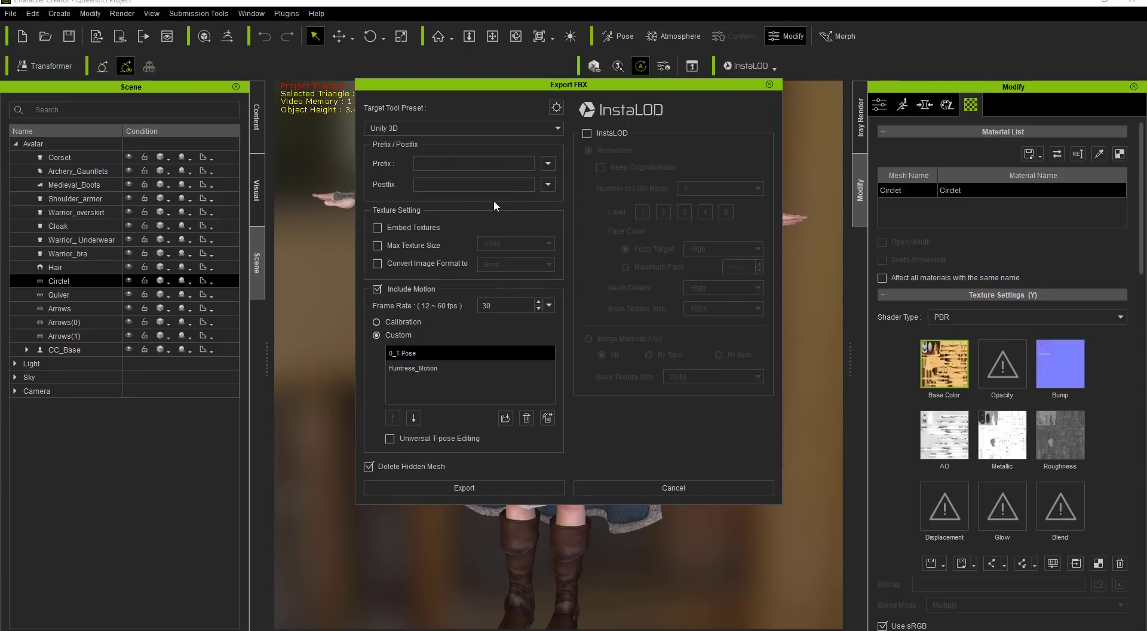
- Disable embedded textures, keep Include Motion on, and select the 0_T-Pose and Huntress_Motion motions
{"action": "left_click", "coordinate": [429, 227]}
{"action": "left_click", "coordinate": [414, 289]}
{"action": "left_click", "coordinate": [413, 288]}
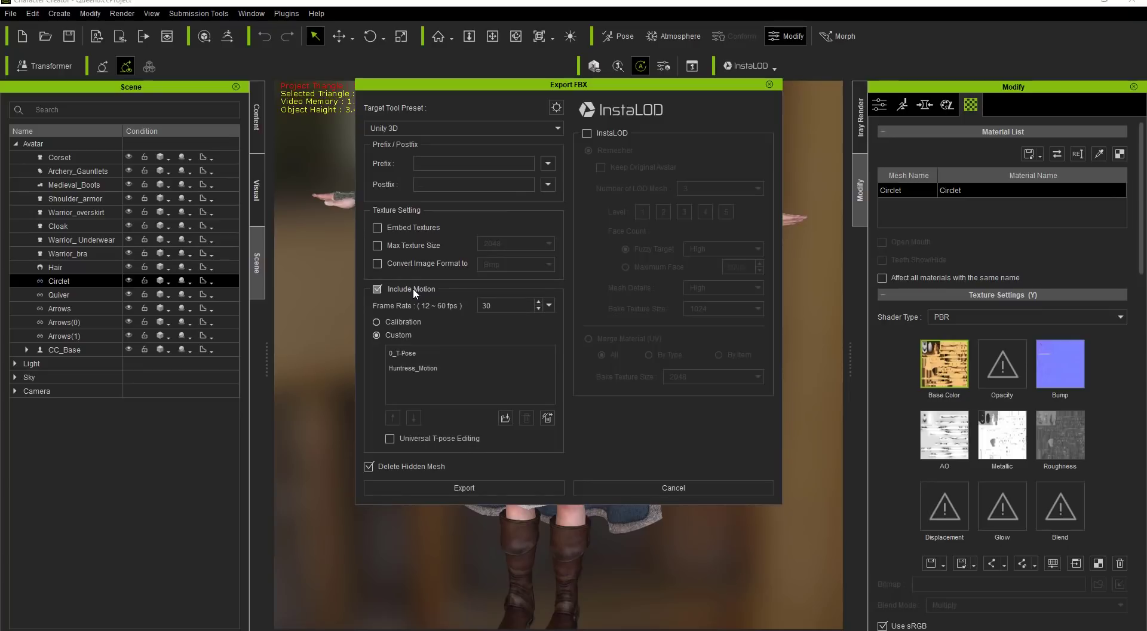
{"action": "left_click", "coordinate": [410, 353]}
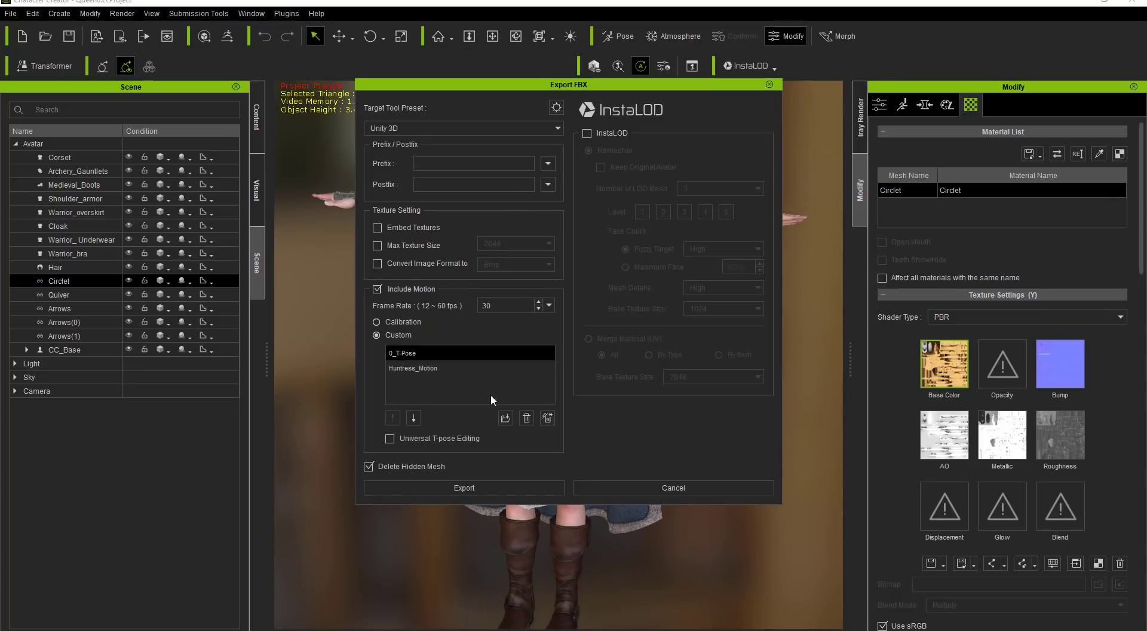
{"action": "left_click", "coordinate": [448, 370]}
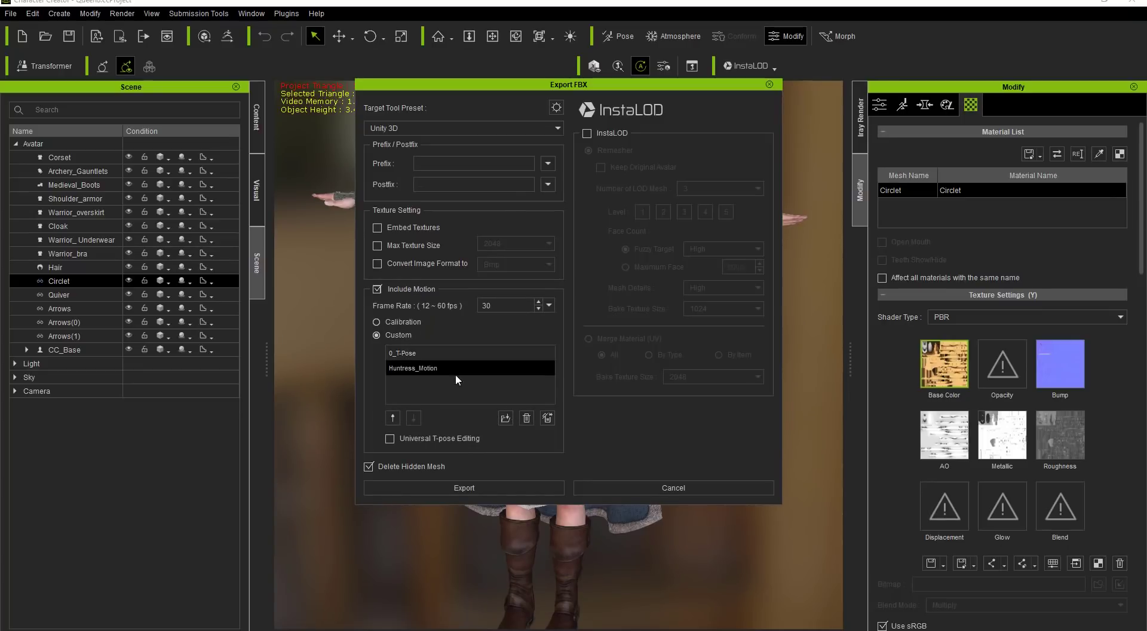
{"action": "left_click", "coordinate": [505, 418]}
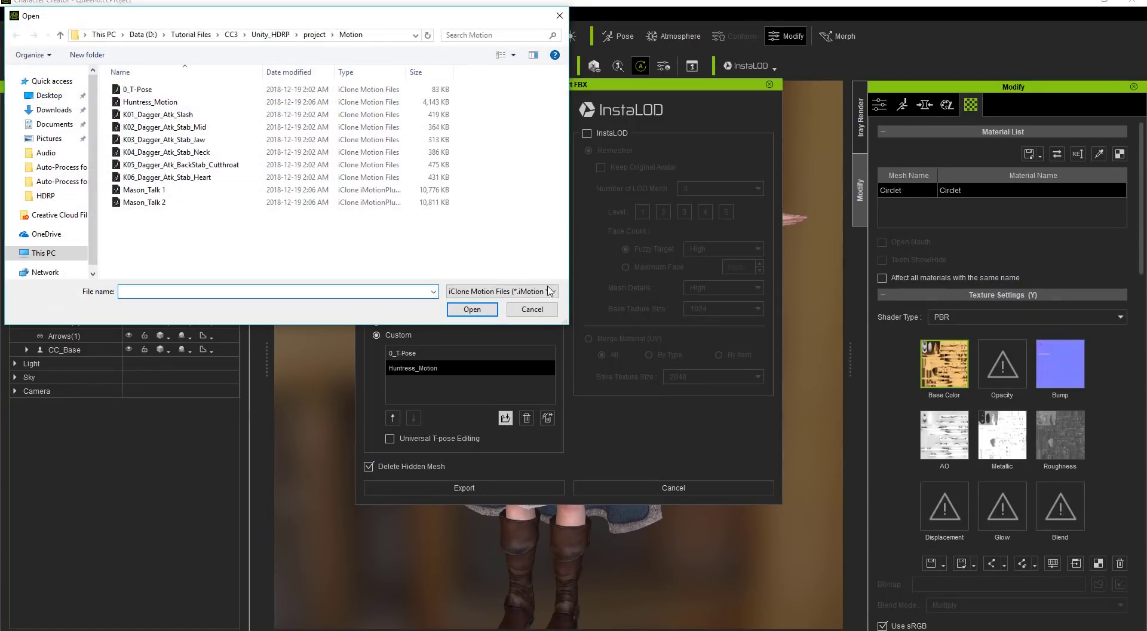
{"action": "left_click", "coordinate": [532, 309]}
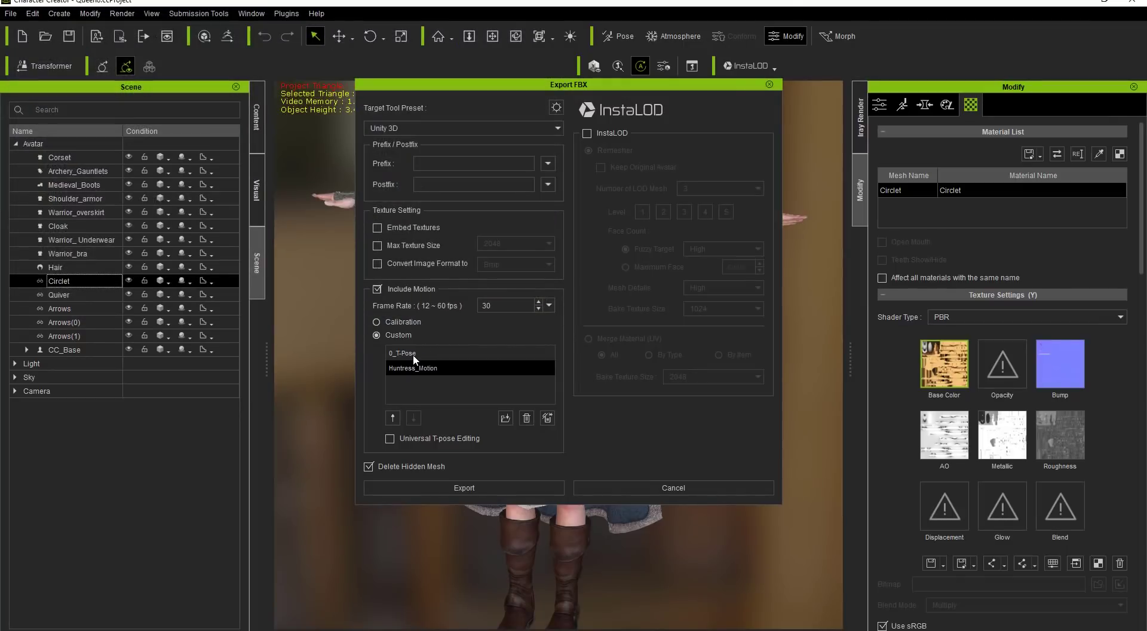
{"action": "left_click", "coordinate": [414, 357]}
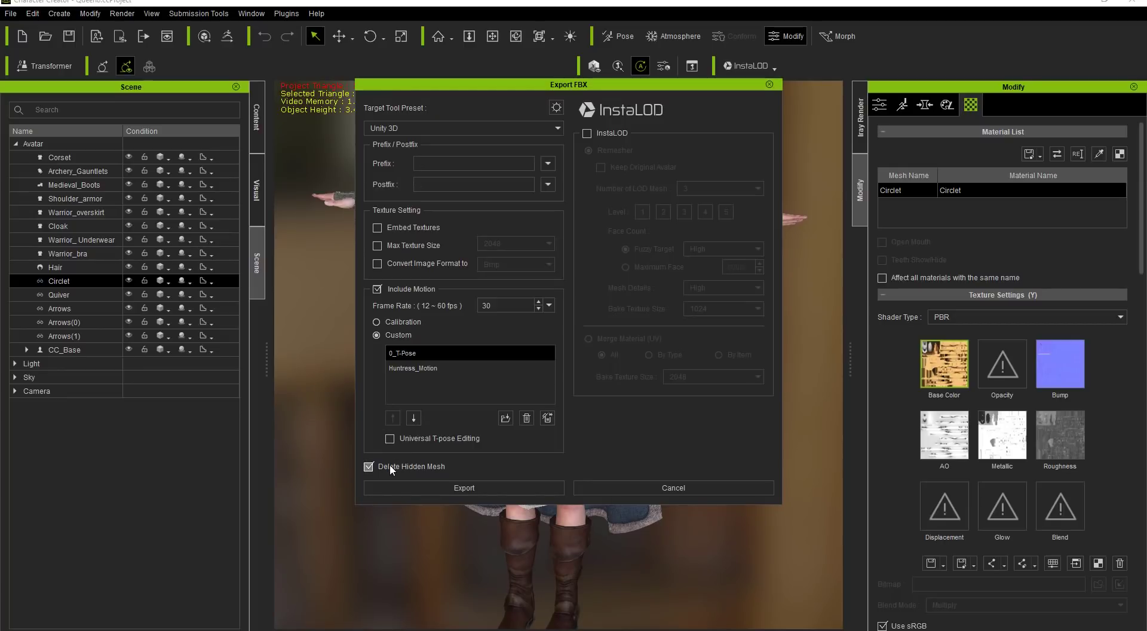
- Accept the re-import warning and create a folder named Queen on the Desktop
{"action": "left_click", "coordinate": [478, 487]}
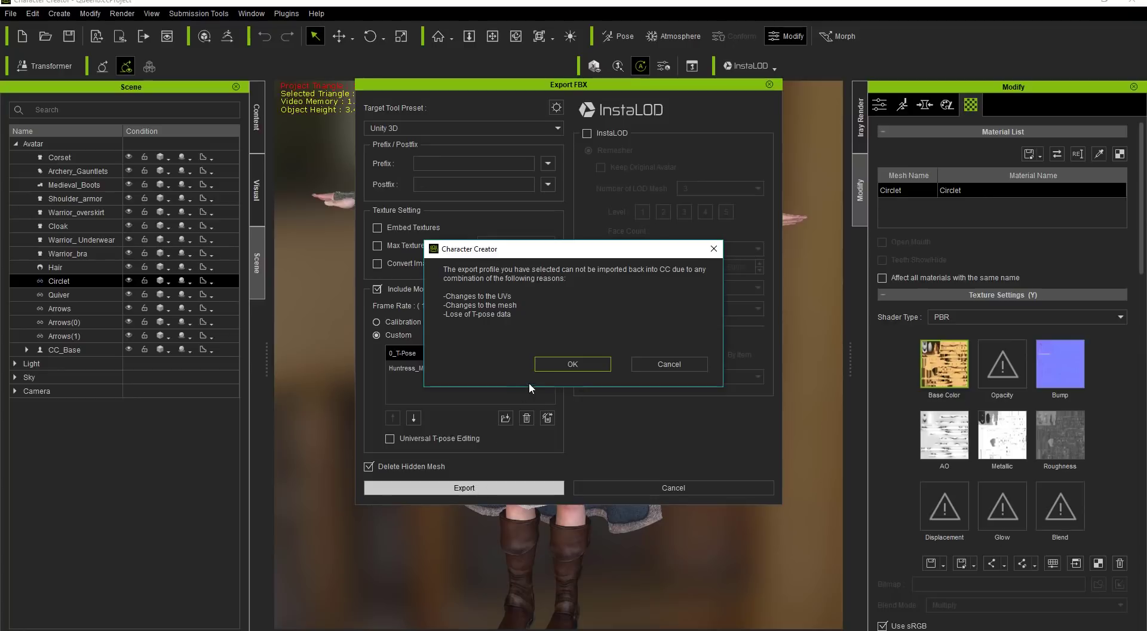
{"action": "left_click", "coordinate": [564, 367]}
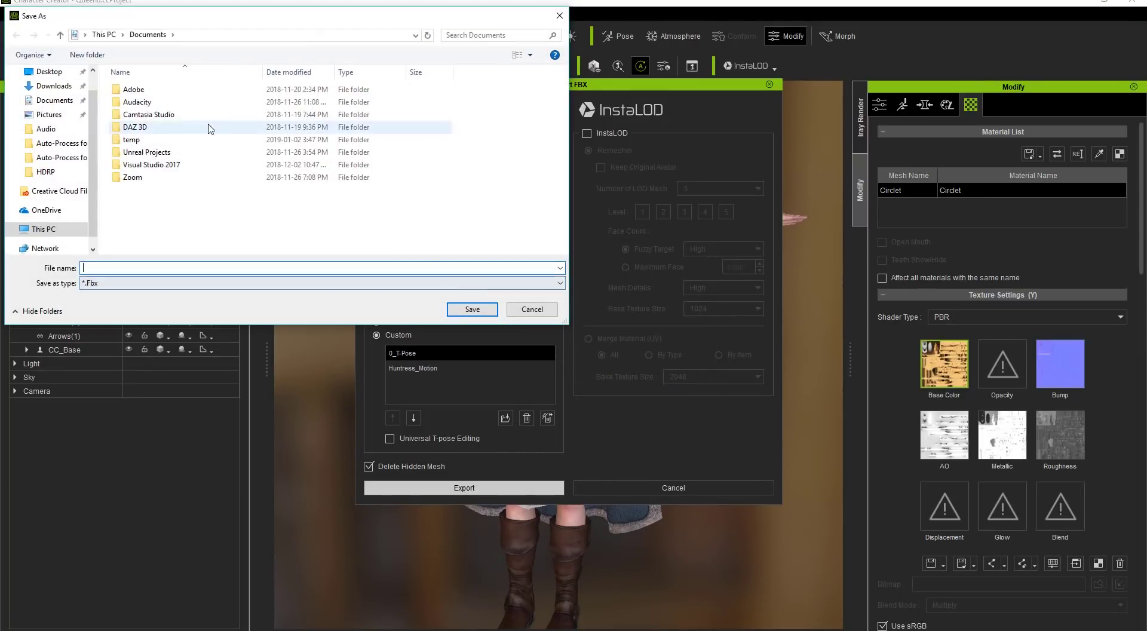
{"action": "left_click", "coordinate": [51, 71]}
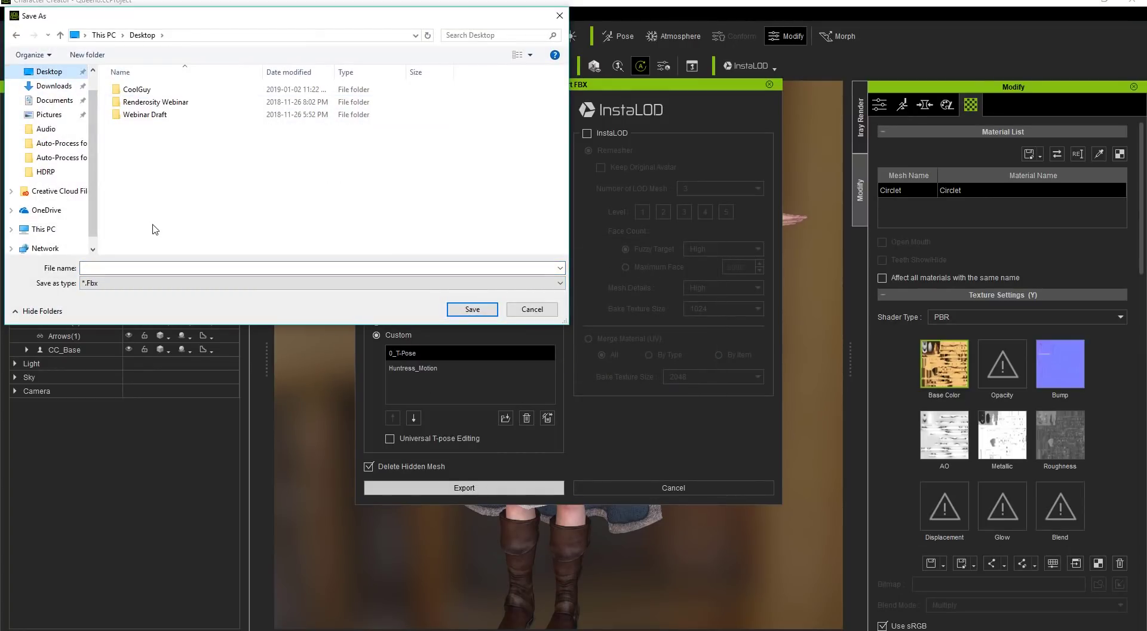
{"action": "left_click", "coordinate": [92, 57]}
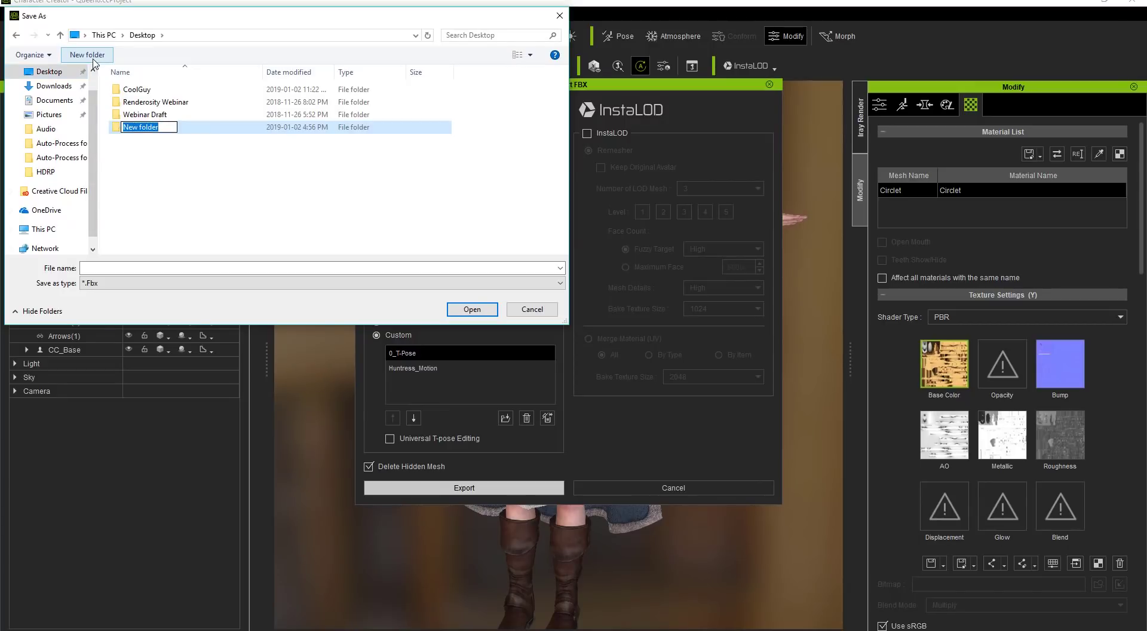
{"action": "type", "text": "Queen"}
{"action": "key", "text": "Return"}
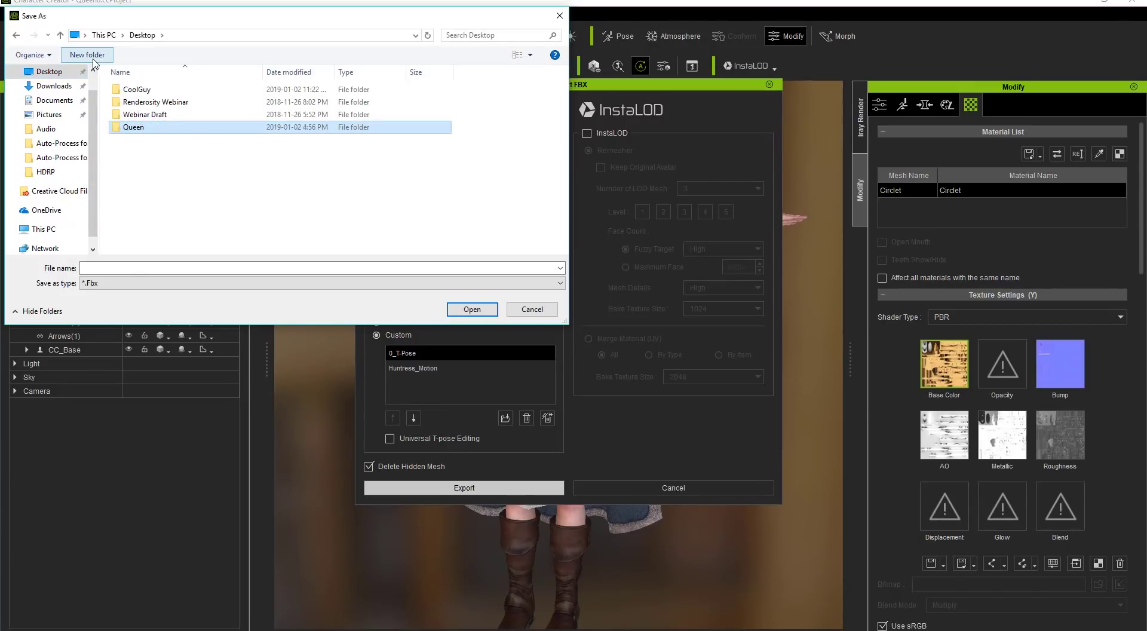
- Save the FBX as 'Quennen' inside the Queen folder
{"action": "double_click", "coordinate": [136, 130]}
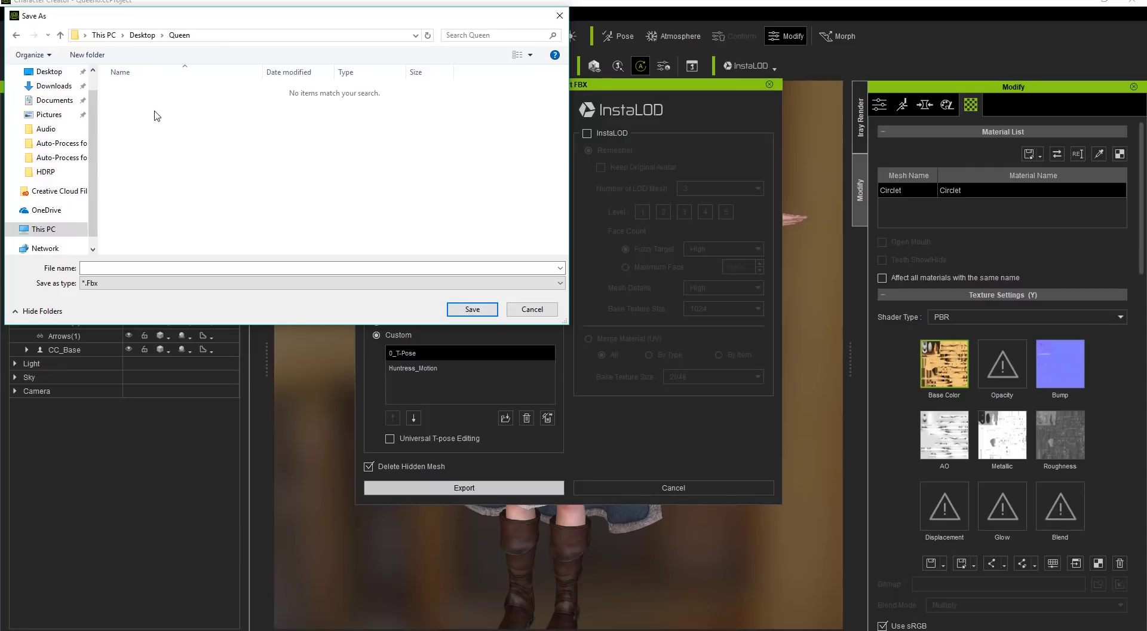
{"action": "left_click", "coordinate": [186, 266]}
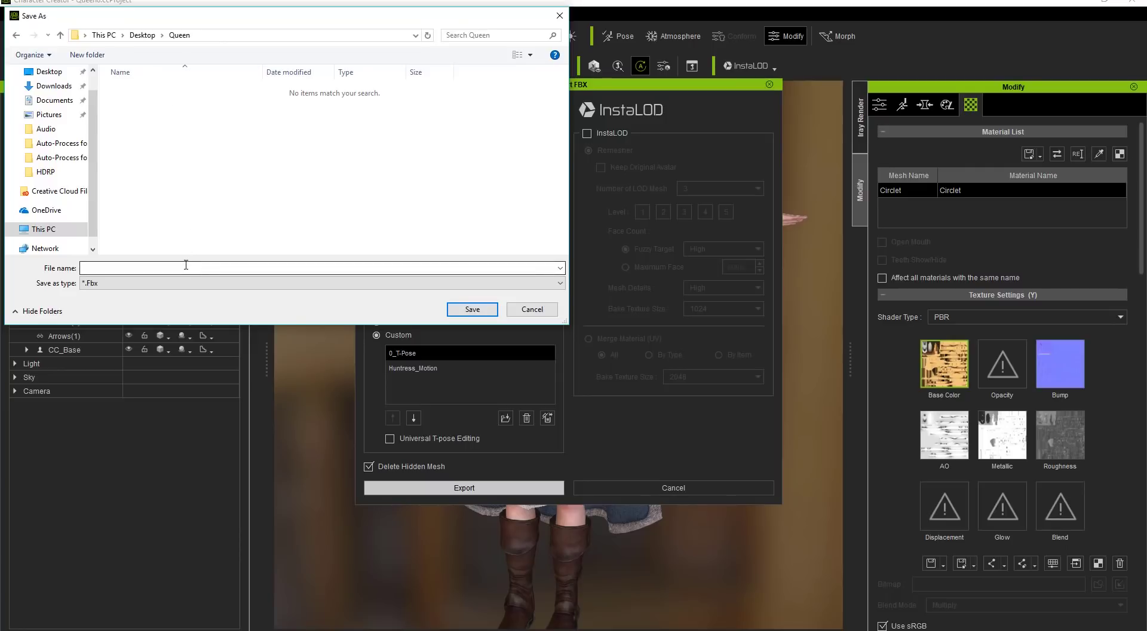
{"action": "left_click", "coordinate": [186, 266]}
{"action": "type", "text": "Quenn"}
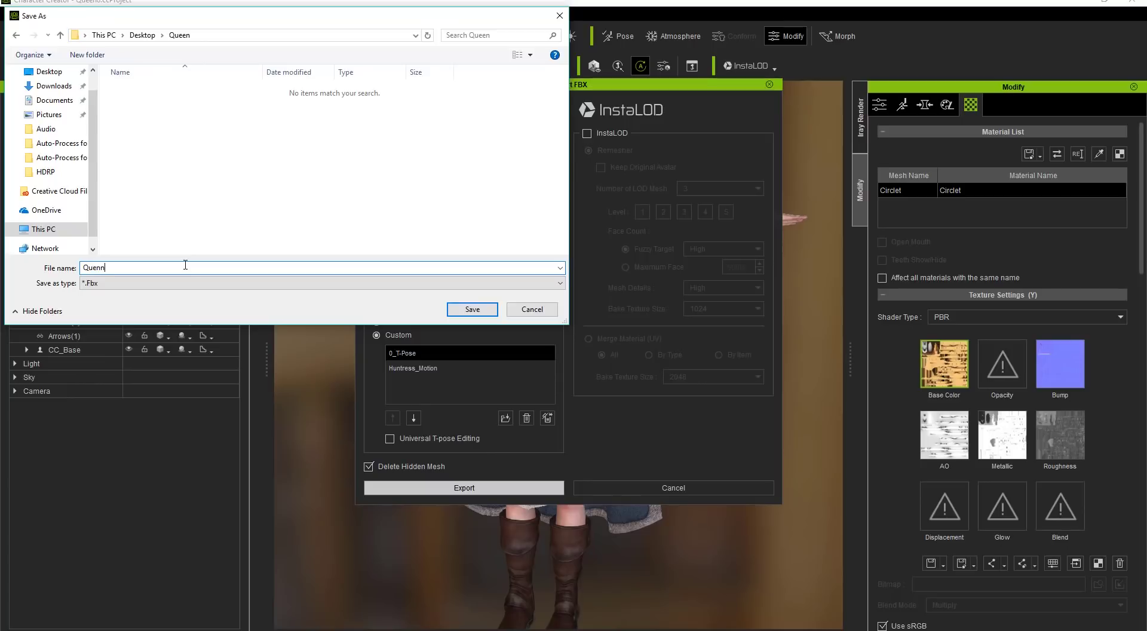
{"action": "type", "text": "en"}
{"action": "left_click", "coordinate": [461, 310]}
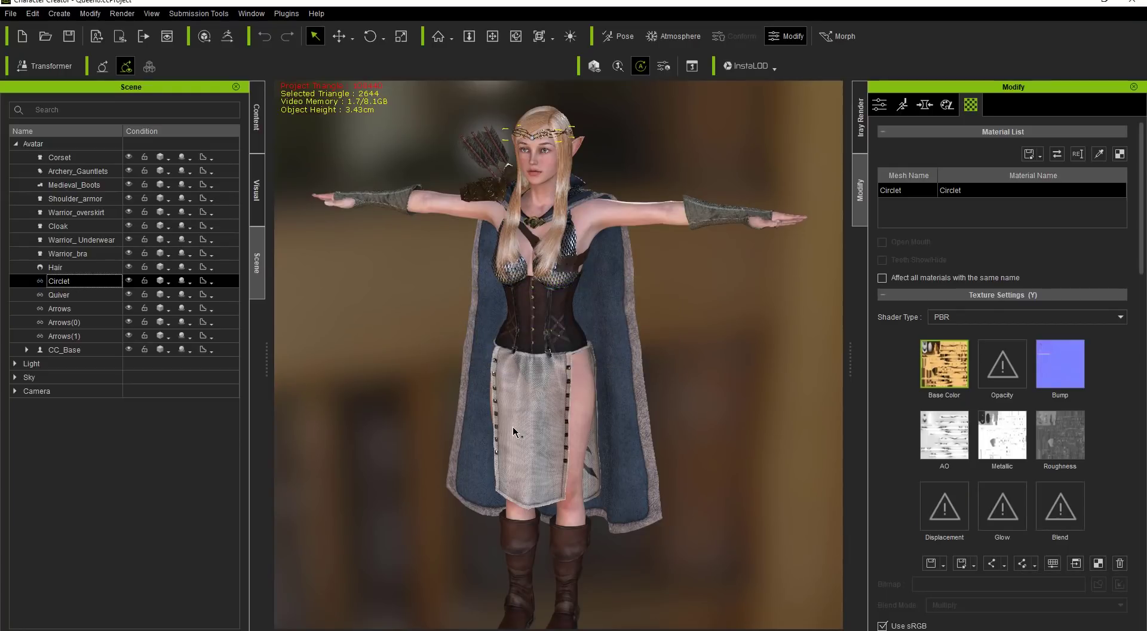
- On the desktop, open the Queen folder and check the Cloak_HDRP texture under textures > Queen > Cloak
{"action": "key", "text": "super+d"}
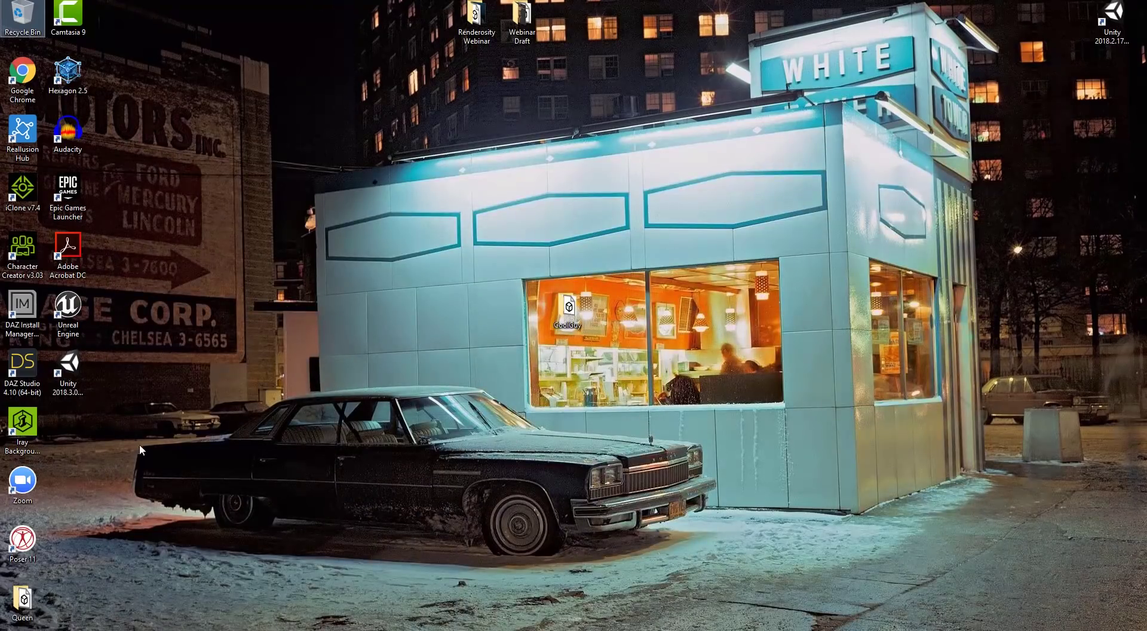
{"action": "left_click_drag", "start_coordinate": [30, 599], "coordinate": [485, 307]}
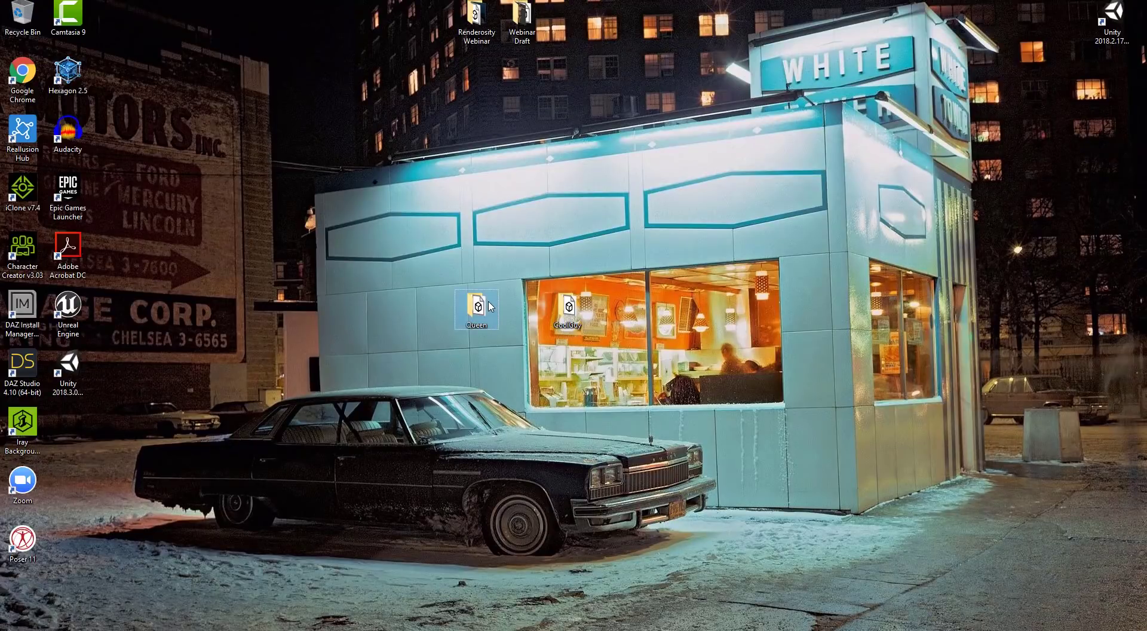
{"action": "double_click", "coordinate": [478, 308]}
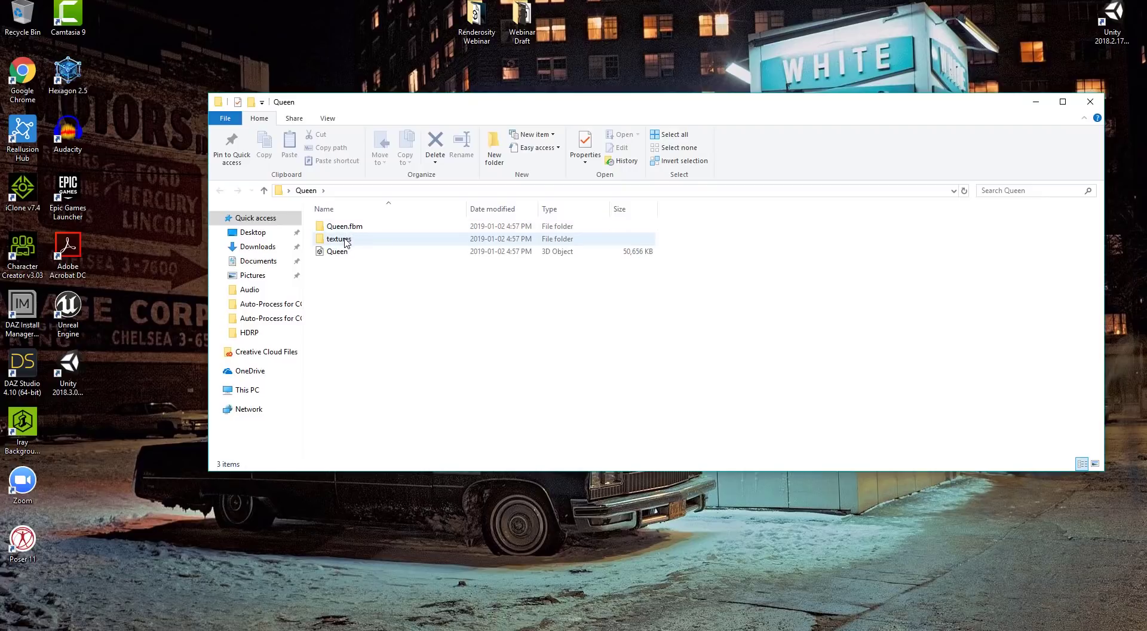
{"action": "left_click", "coordinate": [345, 242]}
{"action": "double_click", "coordinate": [346, 242]}
{"action": "double_click", "coordinate": [344, 229]}
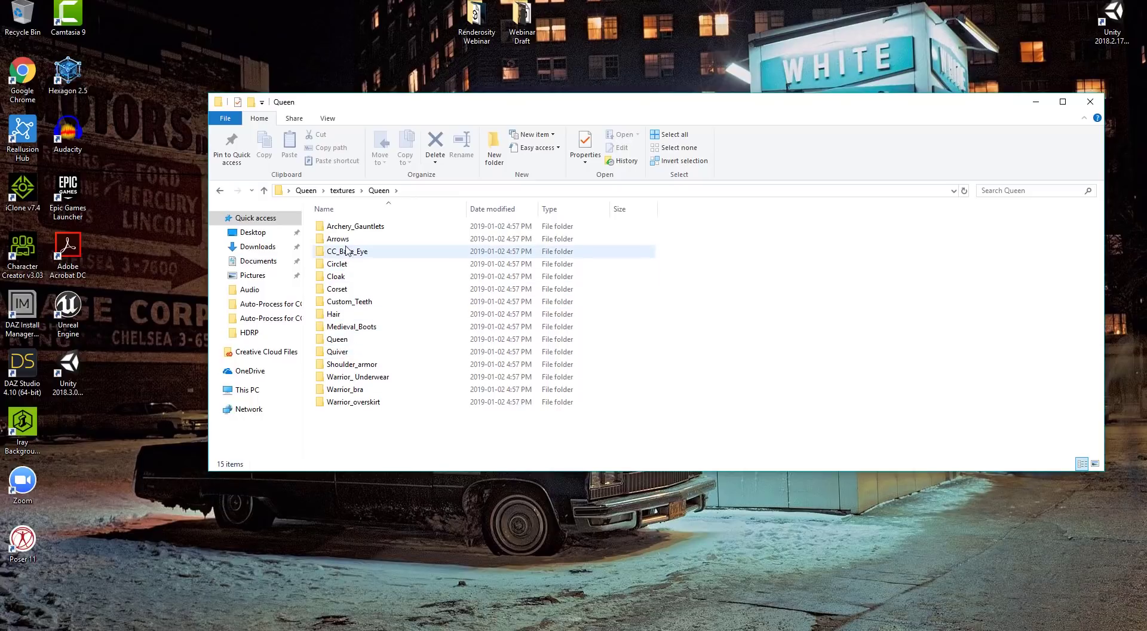
{"action": "double_click", "coordinate": [337, 276]}
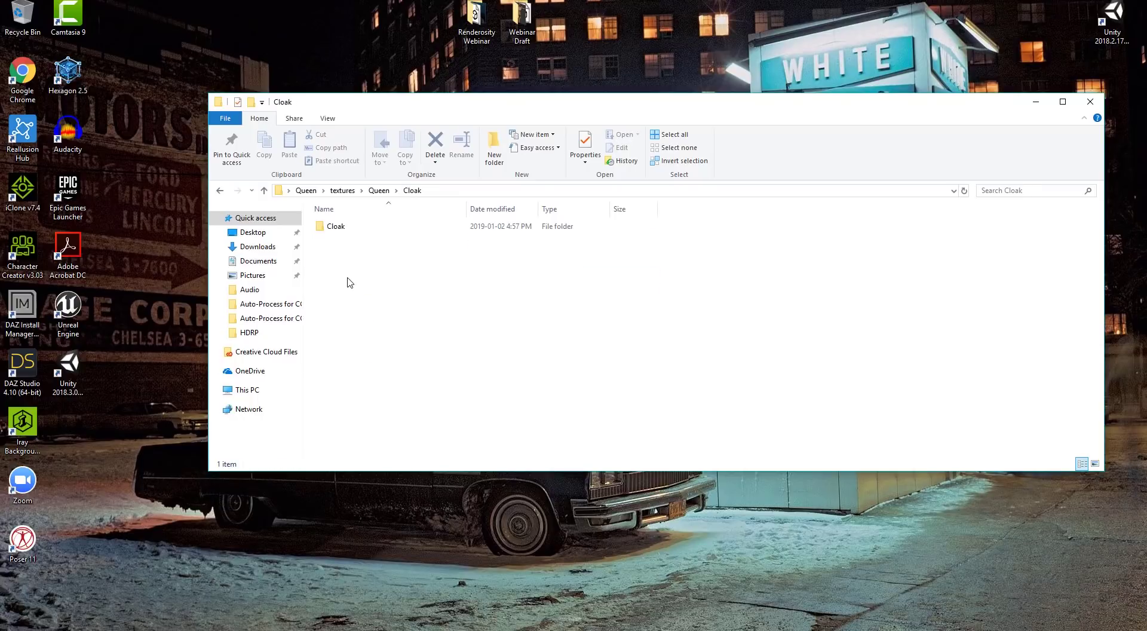
{"action": "double_click", "coordinate": [344, 230]}
{"action": "double_click", "coordinate": [352, 231]}
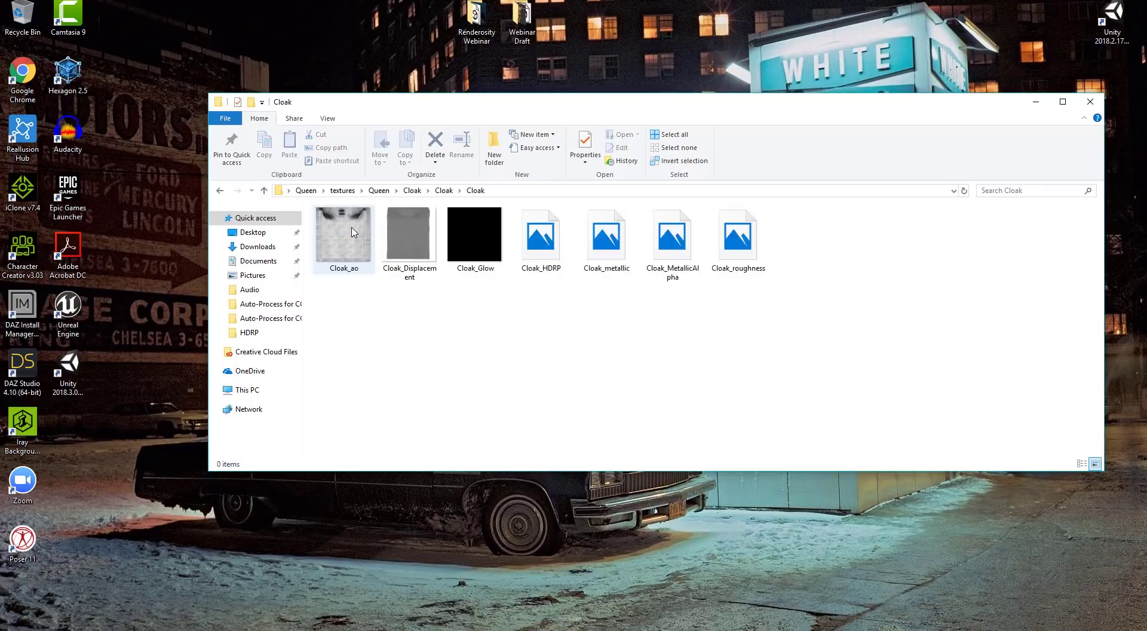
{"action": "left_click", "coordinate": [545, 245]}
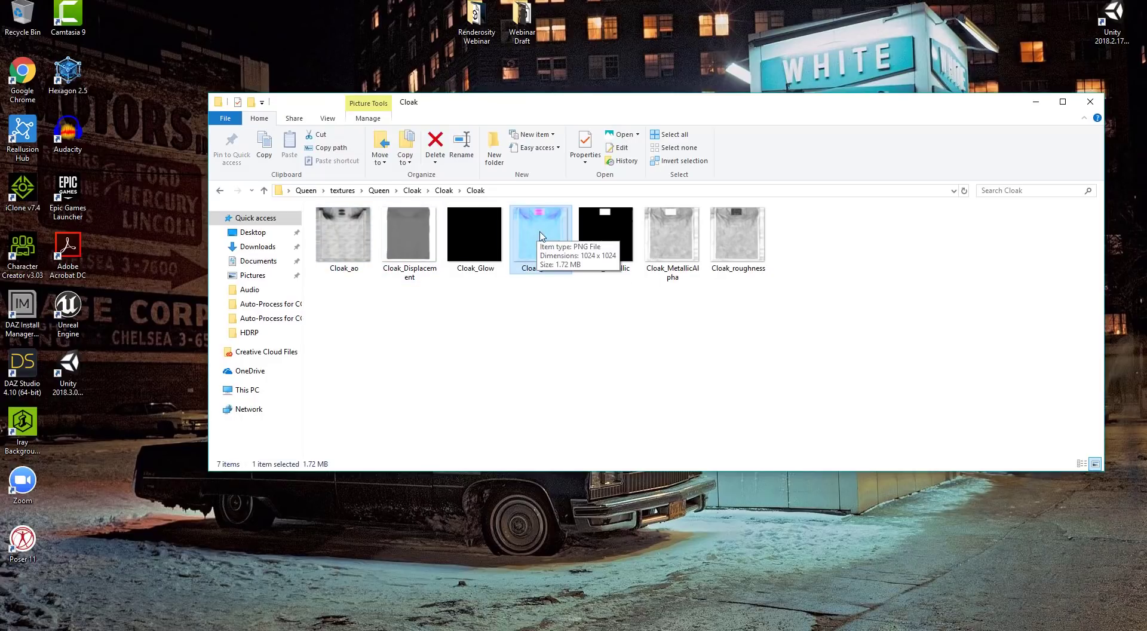
- Check the Std_Skin_Body_HDRP texture under CC_Base_Body > Std_Skin_Body, then close Explorer
{"action": "left_click", "coordinate": [379, 190]}
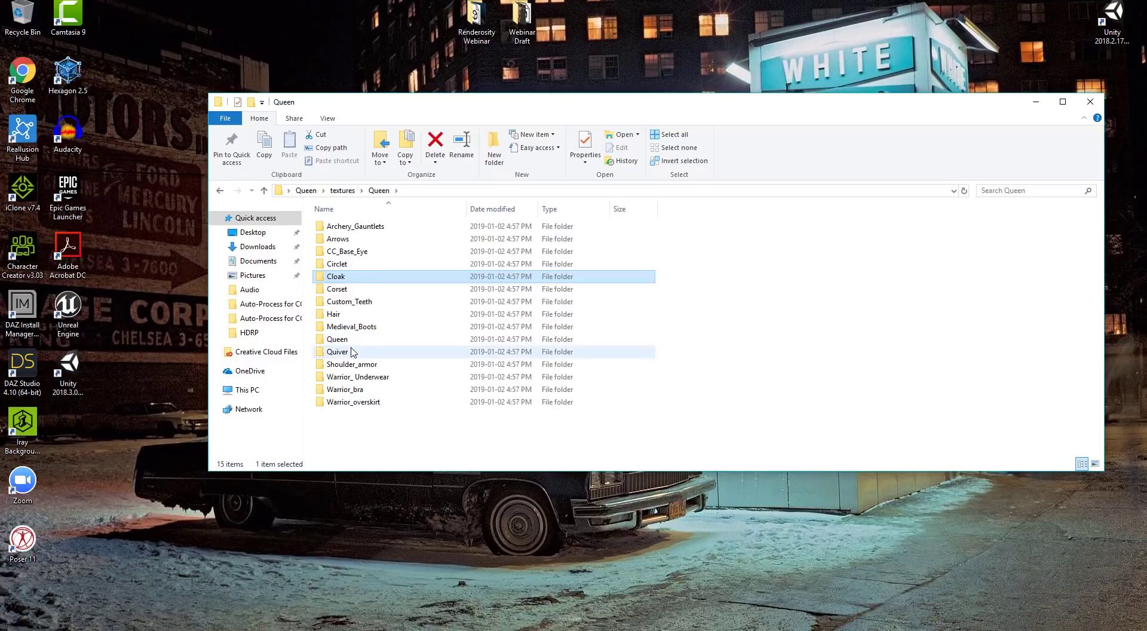
{"action": "double_click", "coordinate": [351, 339]}
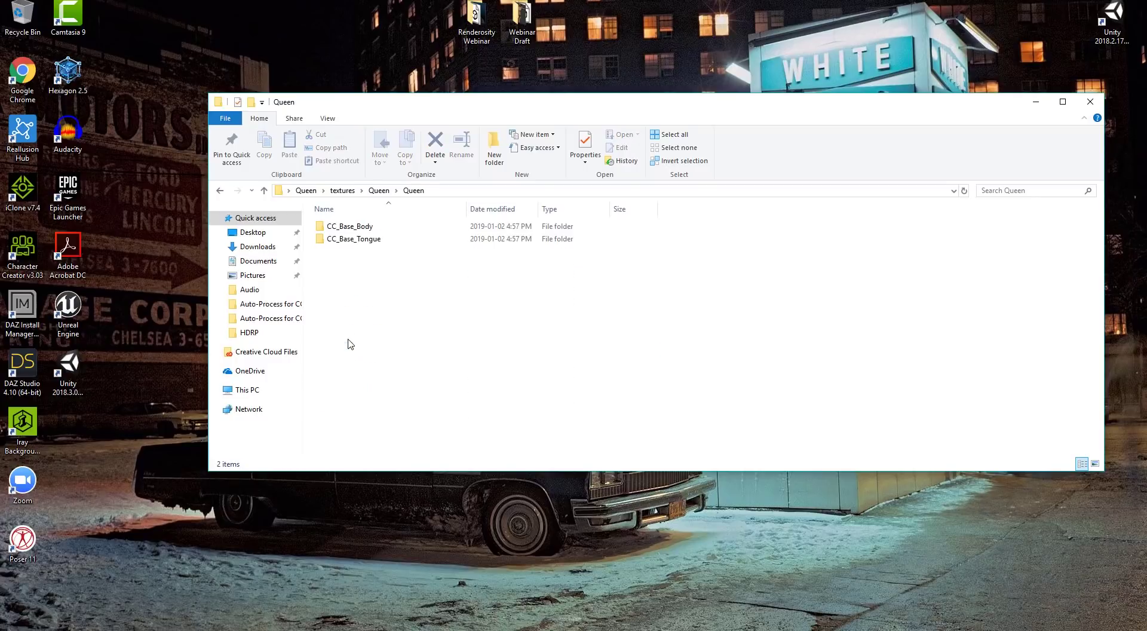
{"action": "double_click", "coordinate": [352, 226]}
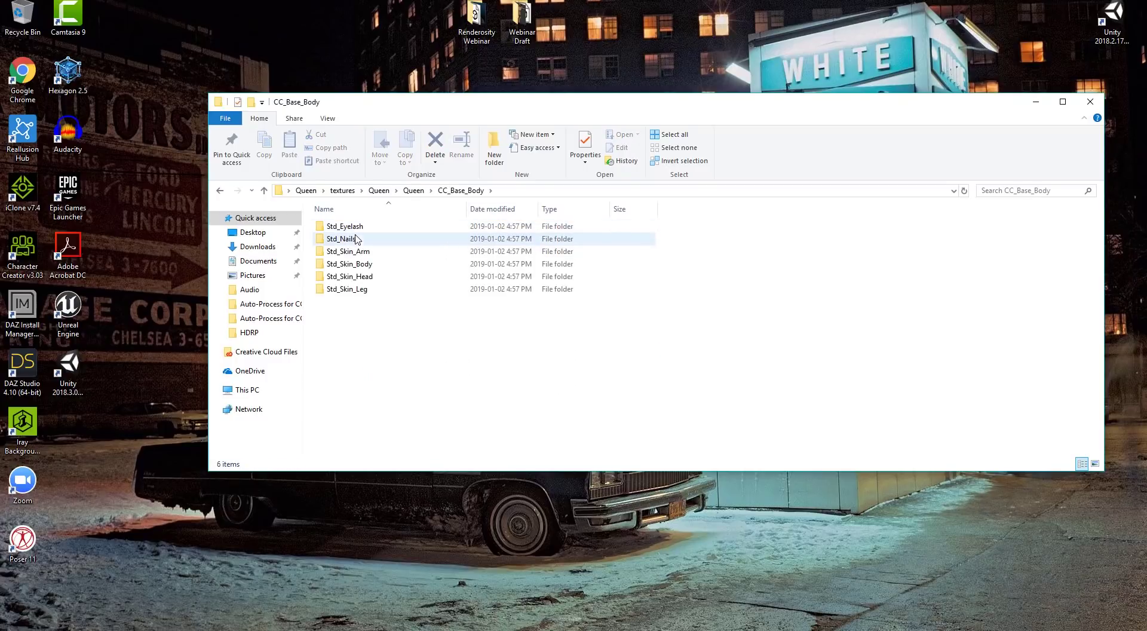
{"action": "double_click", "coordinate": [351, 265]}
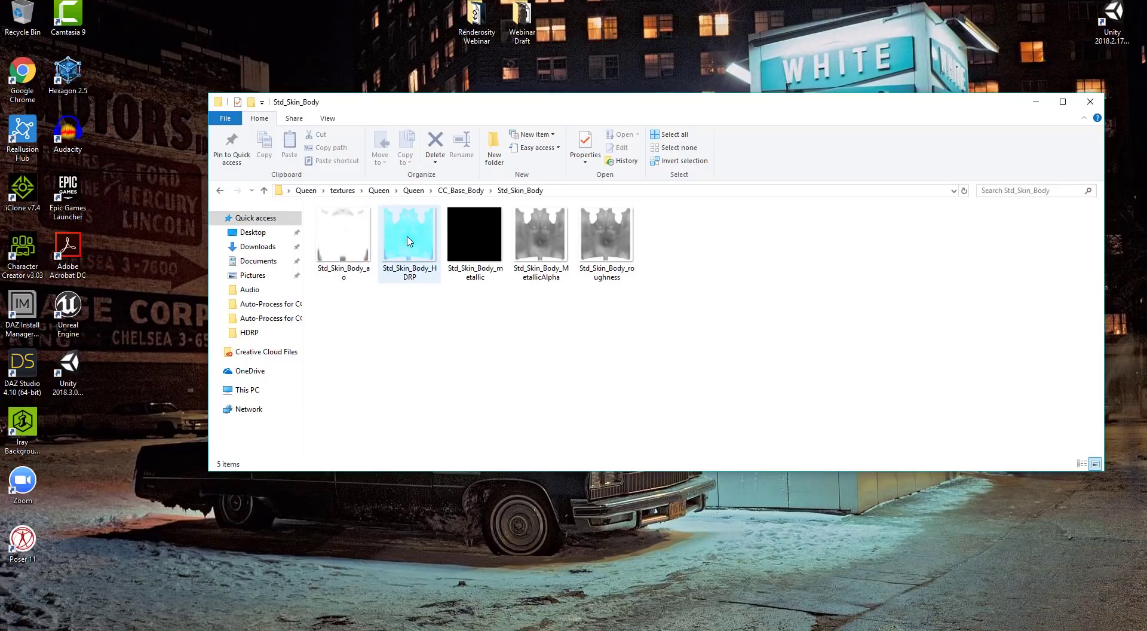
{"action": "left_click", "coordinate": [409, 241]}
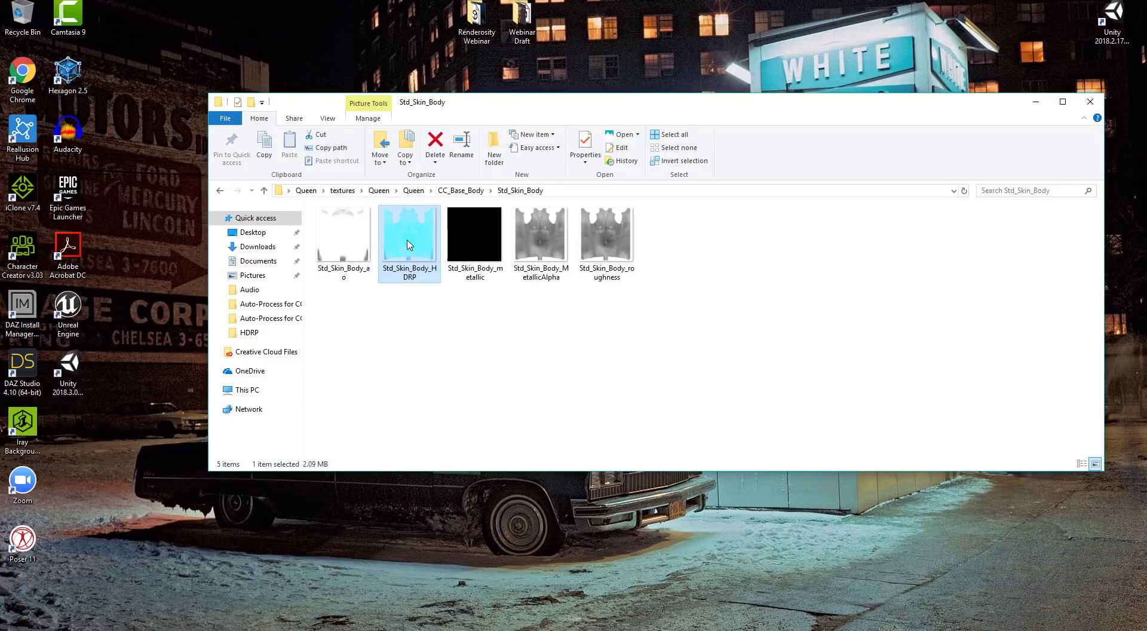
{"action": "left_click", "coordinate": [1090, 107]}
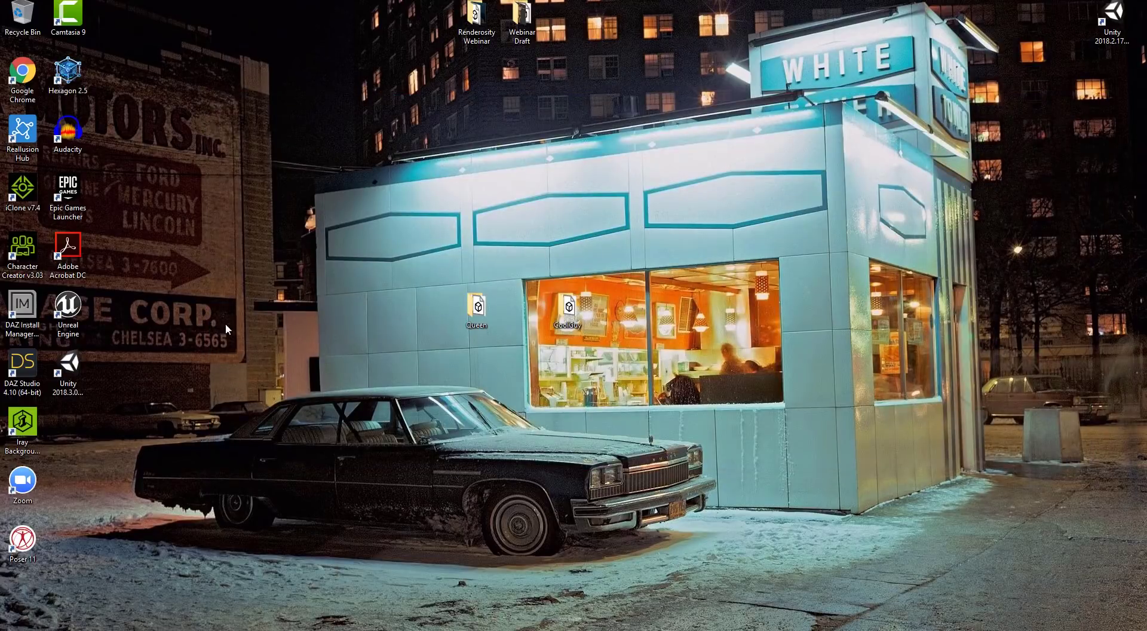
- Launch Unity 2018.3.0f2 from its desktop shortcut
{"action": "left_click", "coordinate": [74, 377]}
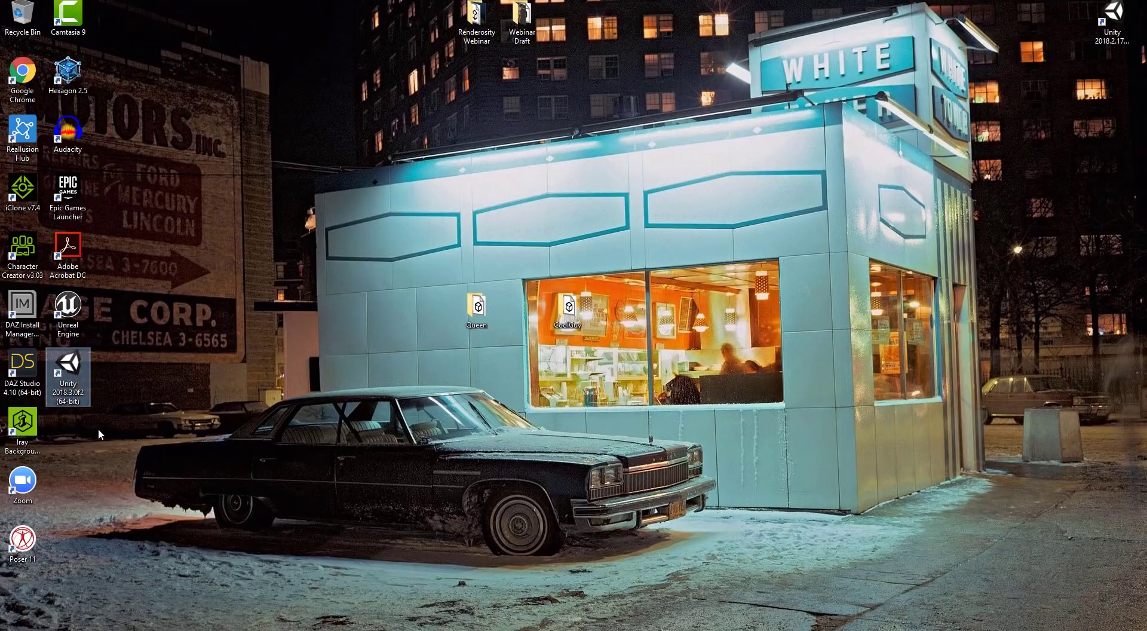
{"action": "double_click", "coordinate": [70, 371]}
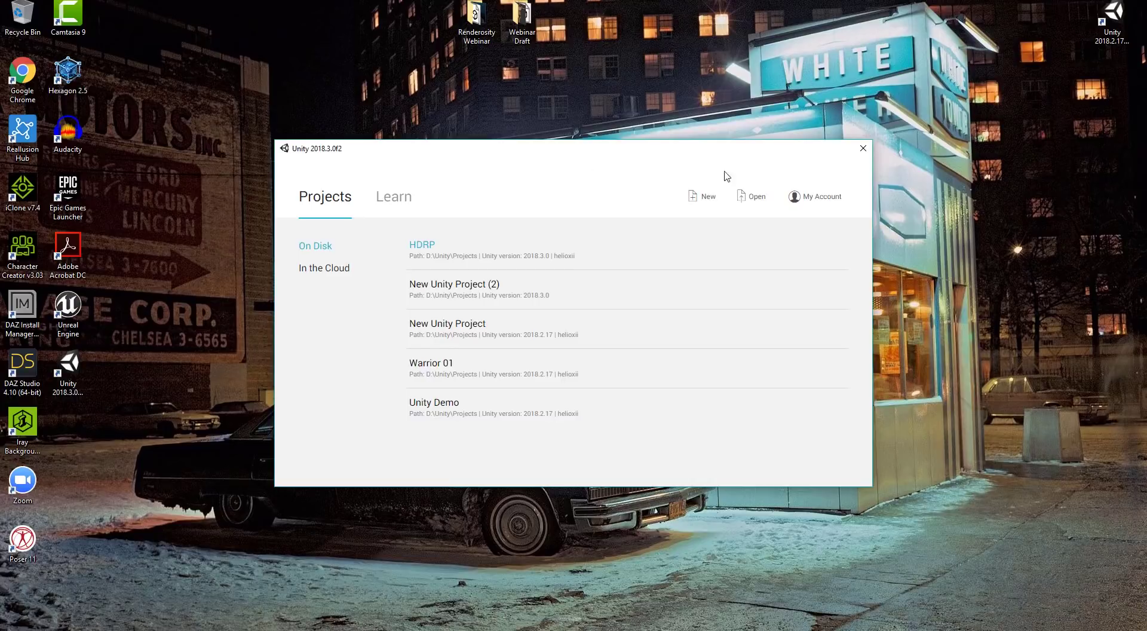
- Create a new project named 'HDRP Demo' from the High-Definition RP (Preview) template
{"action": "left_click", "coordinate": [704, 203]}
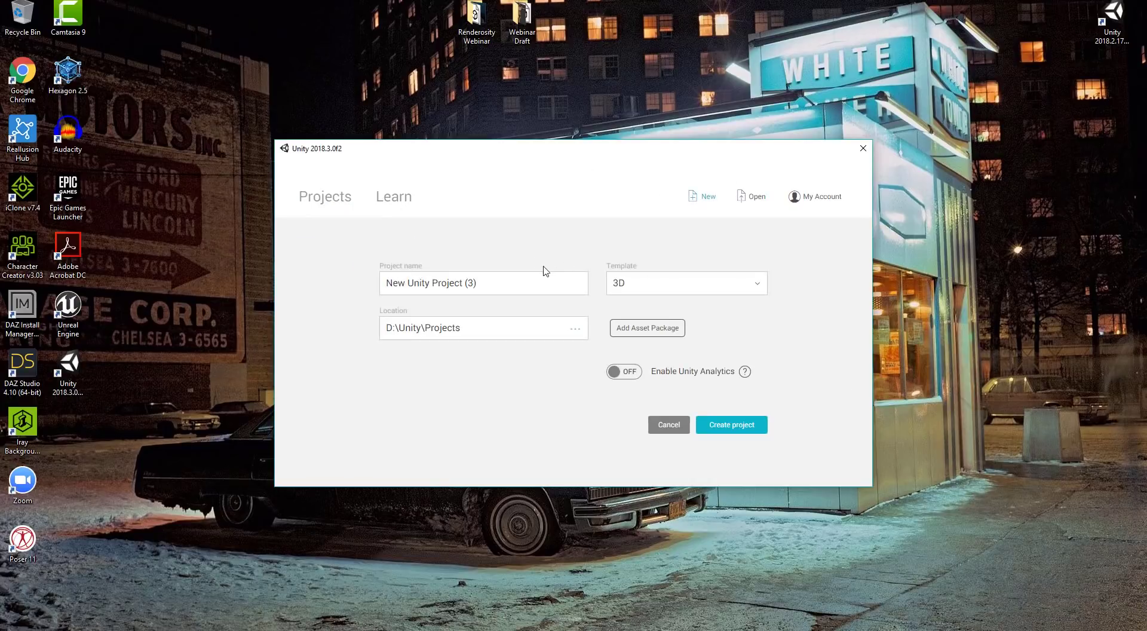
{"action": "left_click_drag", "start_coordinate": [510, 281], "coordinate": [345, 287]}
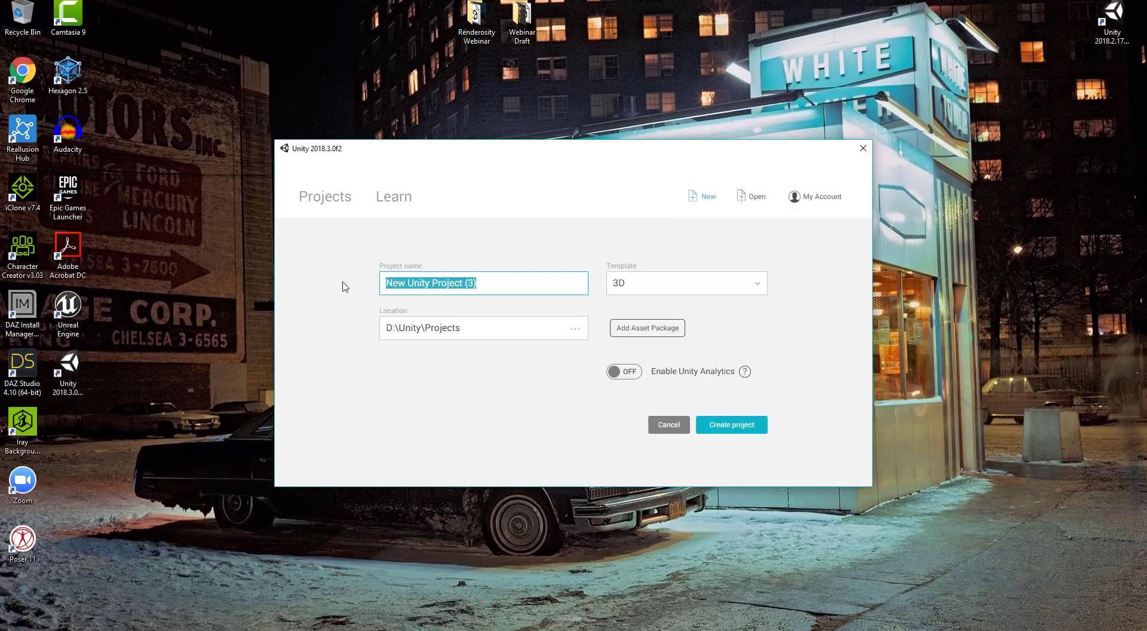
{"action": "type", "text": "HDRP"}
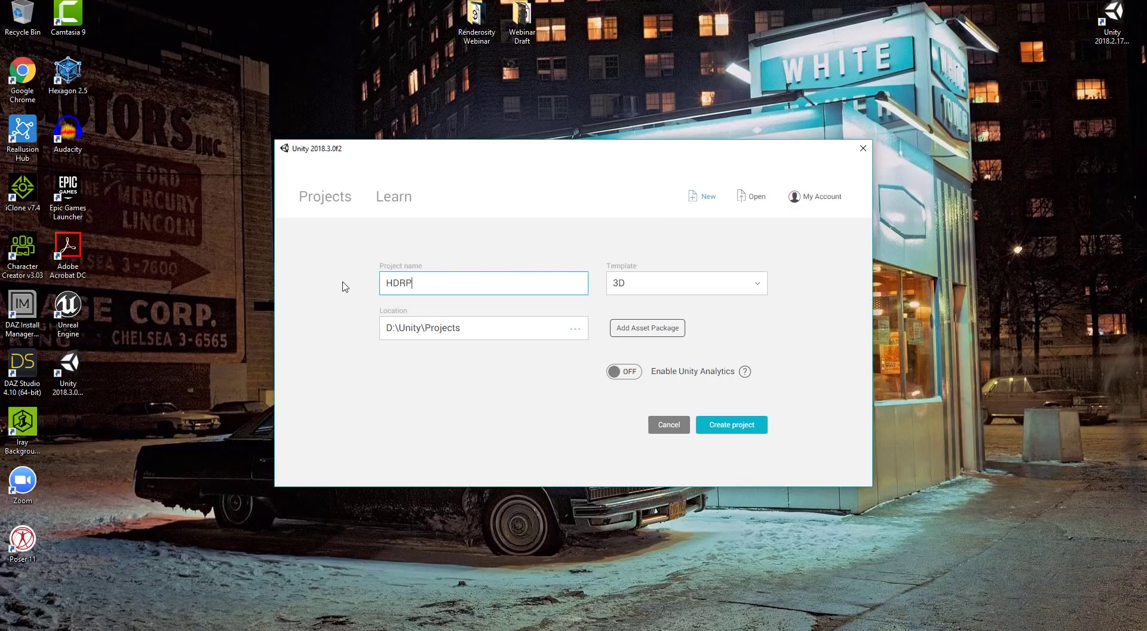
{"action": "type", "text": " Demo"}
{"action": "left_click", "coordinate": [620, 285]}
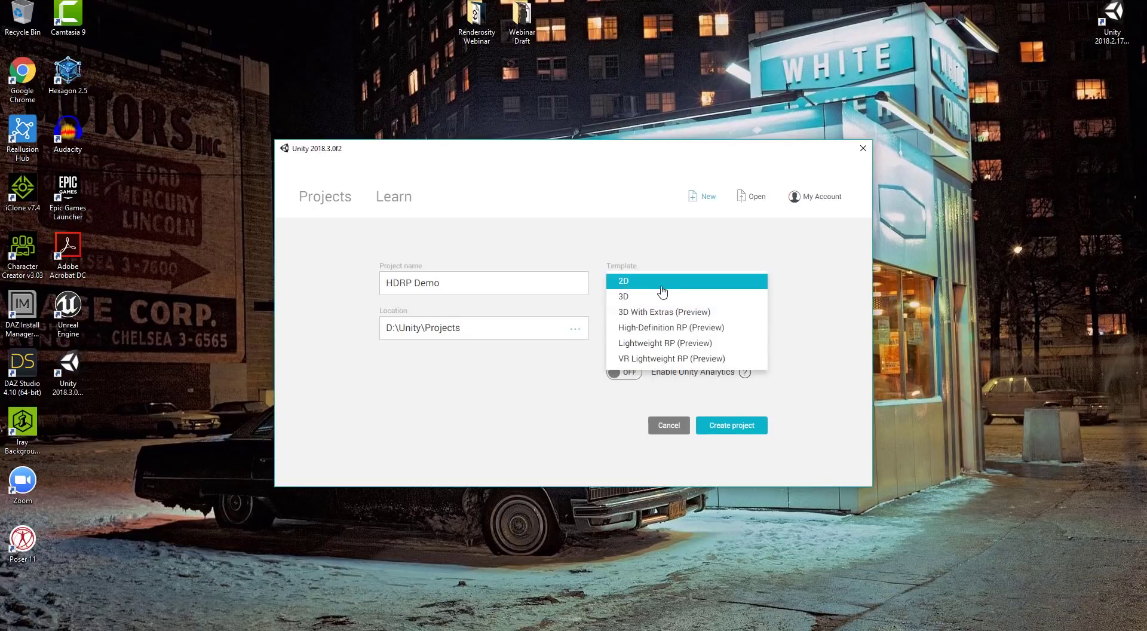
{"action": "left_click", "coordinate": [671, 329]}
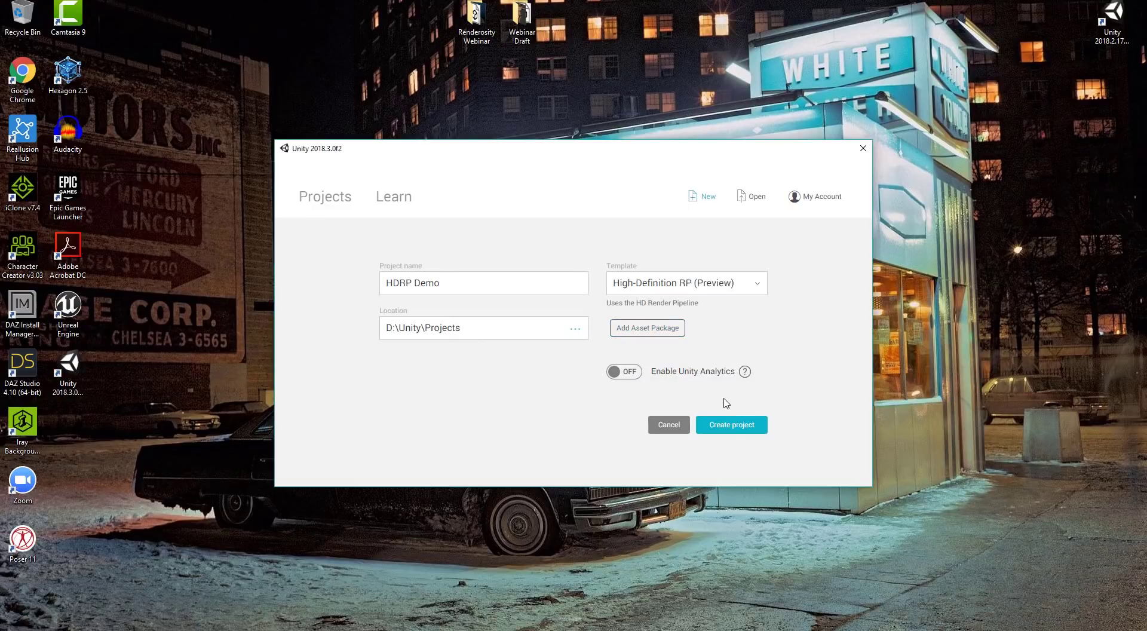
{"action": "left_click", "coordinate": [725, 425]}
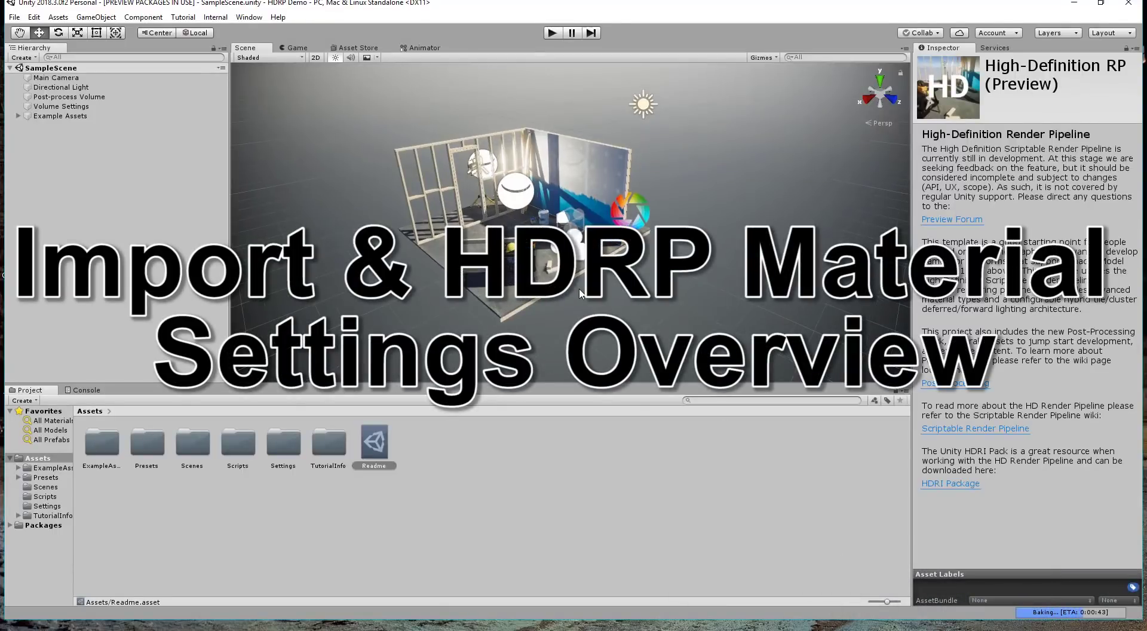
- Delete the Example Assets object from SampleScene's Hierarchy
{"action": "left_click", "coordinate": [73, 118]}
{"action": "key", "text": "Delete"}
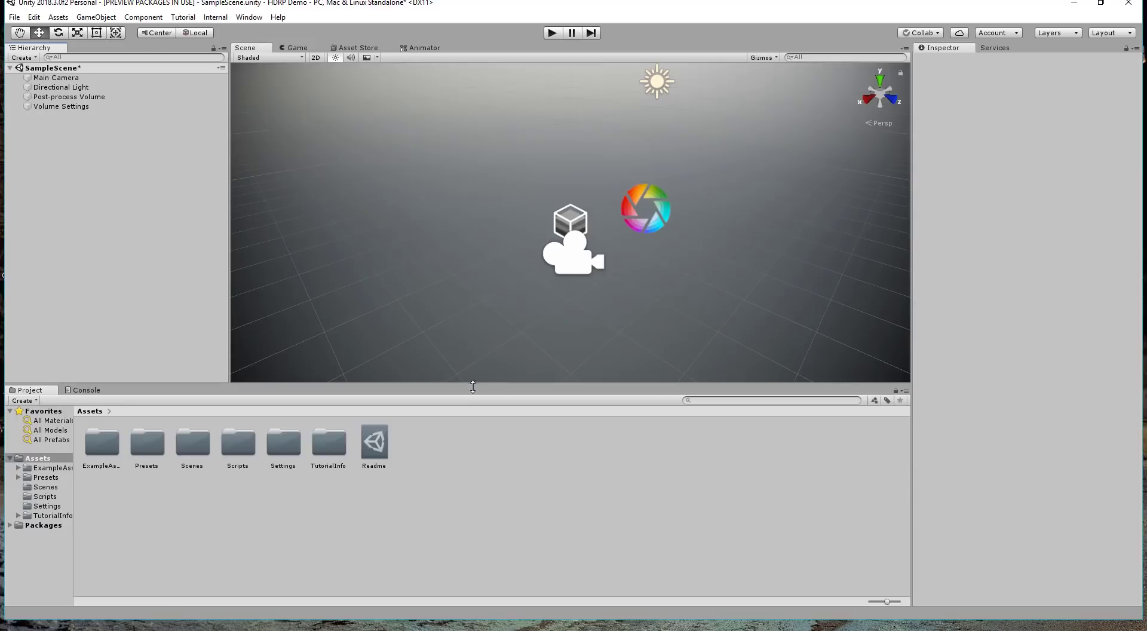
{"action": "left_click", "coordinate": [429, 471]}
{"action": "key", "text": "alt+Tab"}
{"action": "key", "text": "alt+Tab"}
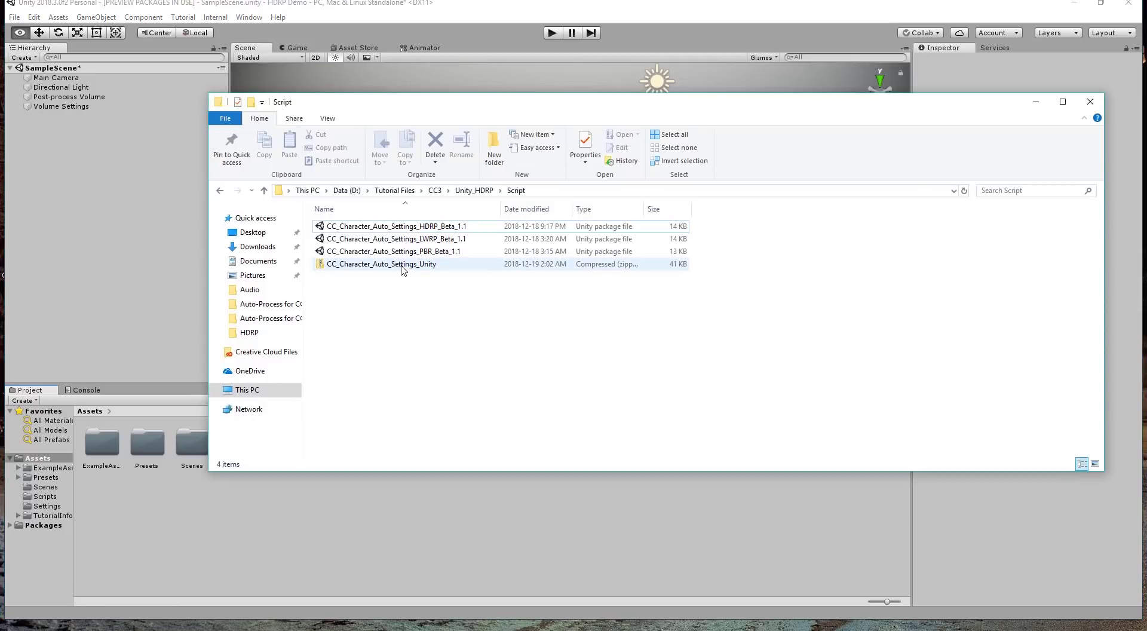
{"action": "left_click", "coordinate": [402, 268]}
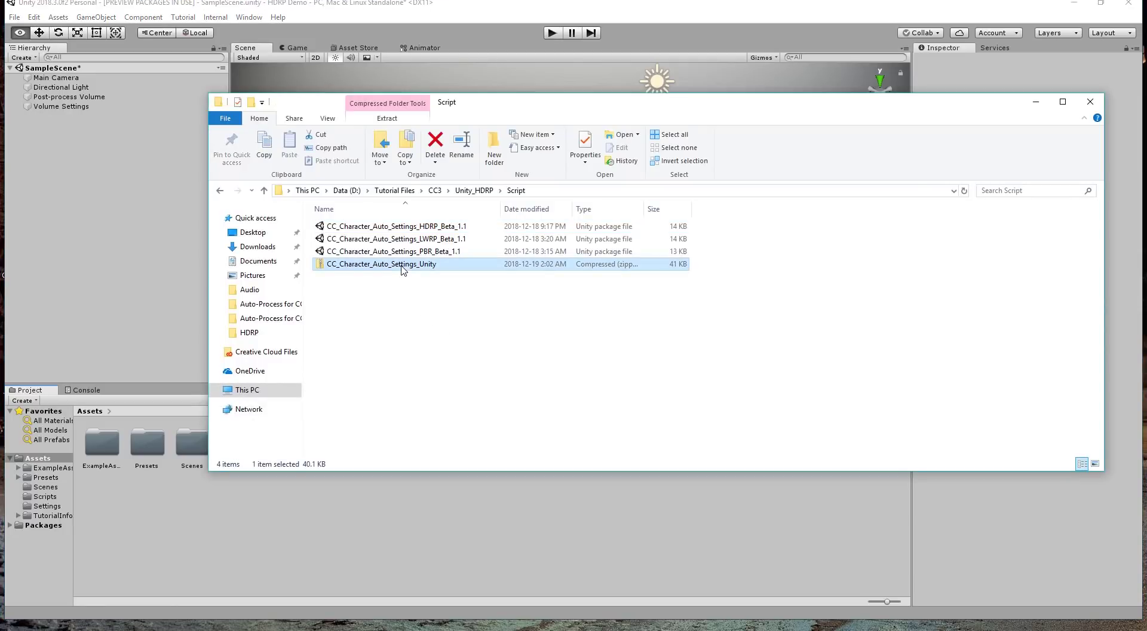
{"action": "left_click", "coordinate": [431, 230]}
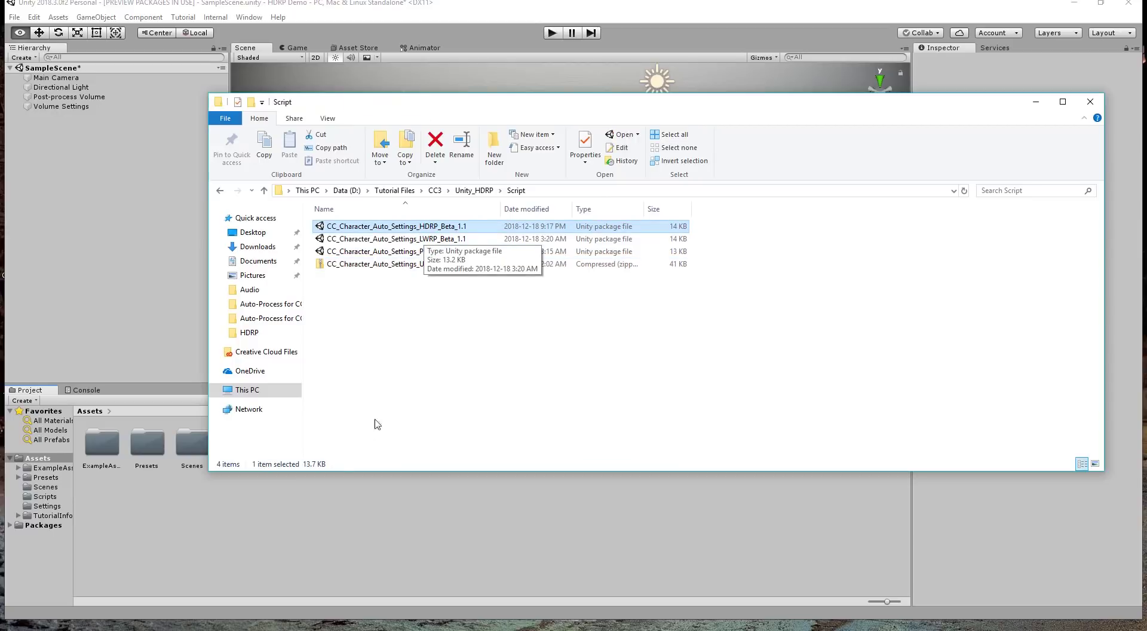
- Import the custom package CC_Character_Auto_Settings_HDRP_Beta_1.1 into the project Assets
{"action": "left_click", "coordinate": [283, 514]}
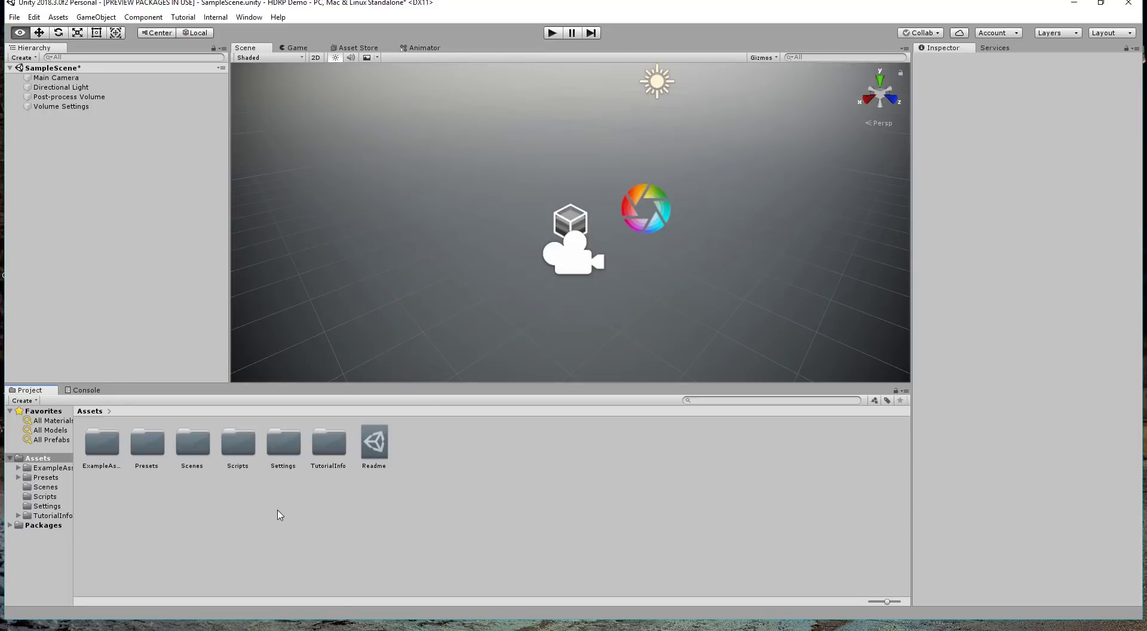
{"action": "right_click", "coordinate": [430, 497]}
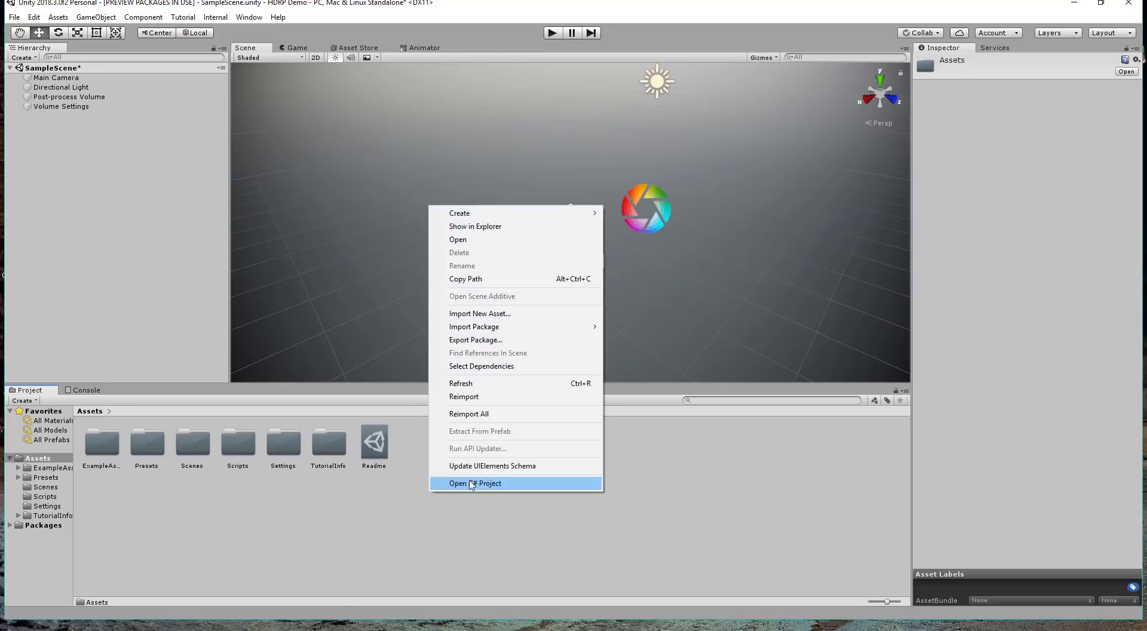
{"action": "mouse_move", "coordinate": [502, 327]}
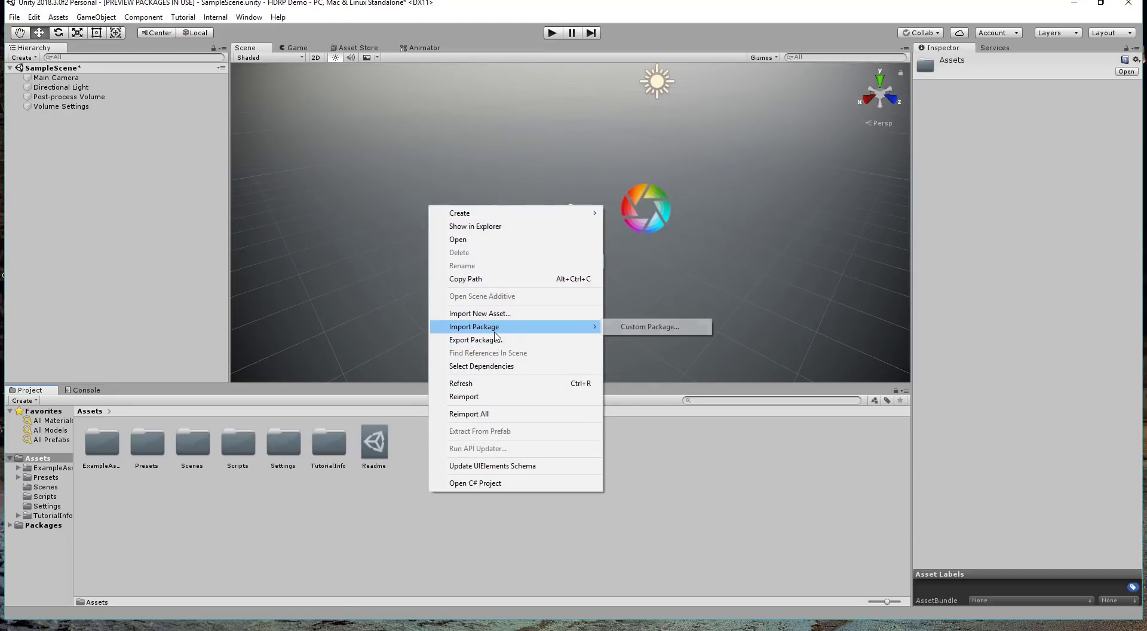
{"action": "left_click", "coordinate": [627, 328]}
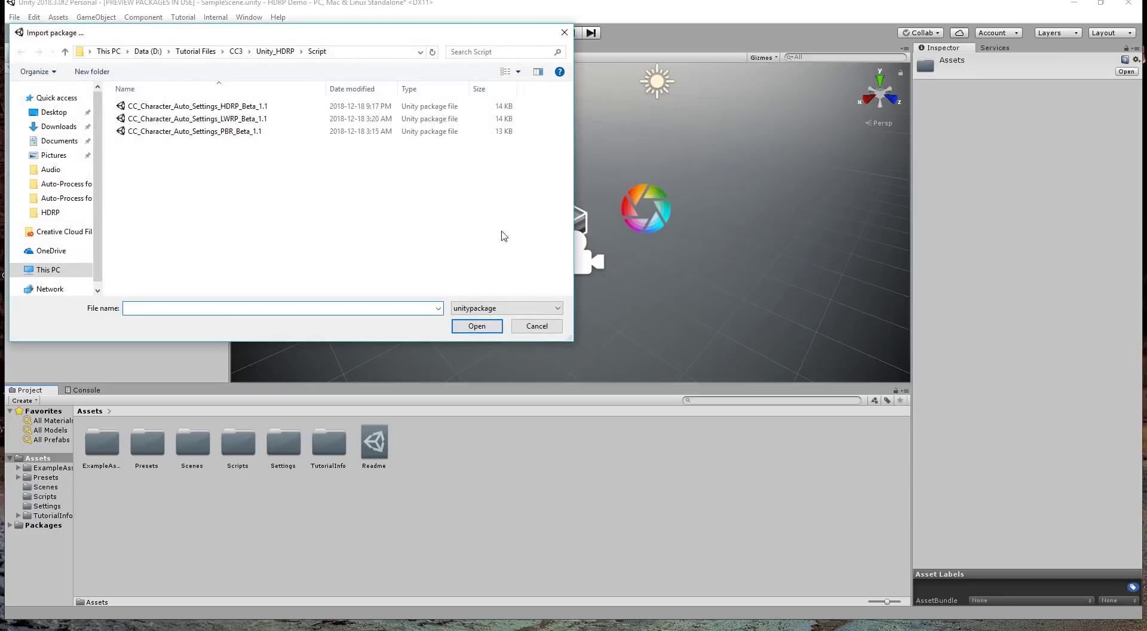
{"action": "left_click", "coordinate": [233, 112]}
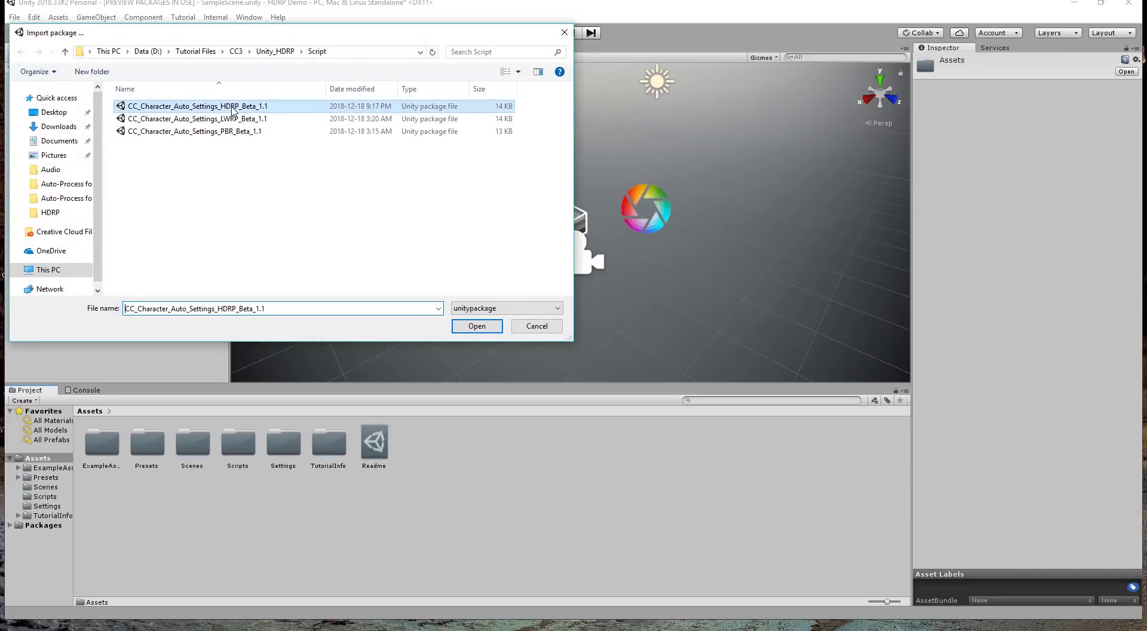
{"action": "left_click", "coordinate": [476, 326]}
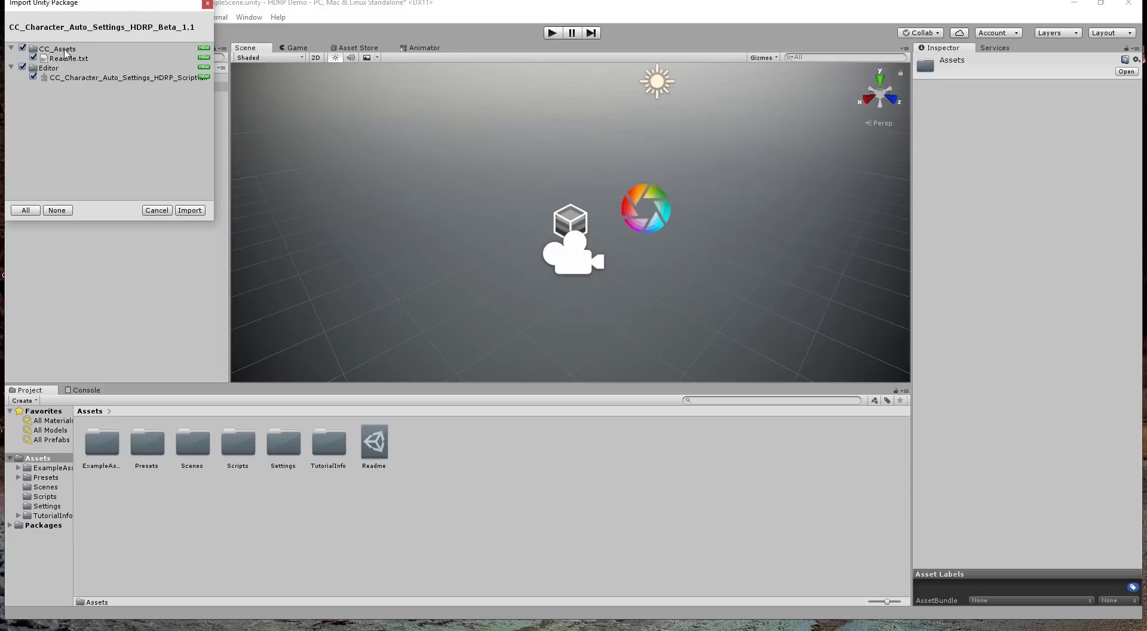
{"action": "left_click", "coordinate": [190, 211]}
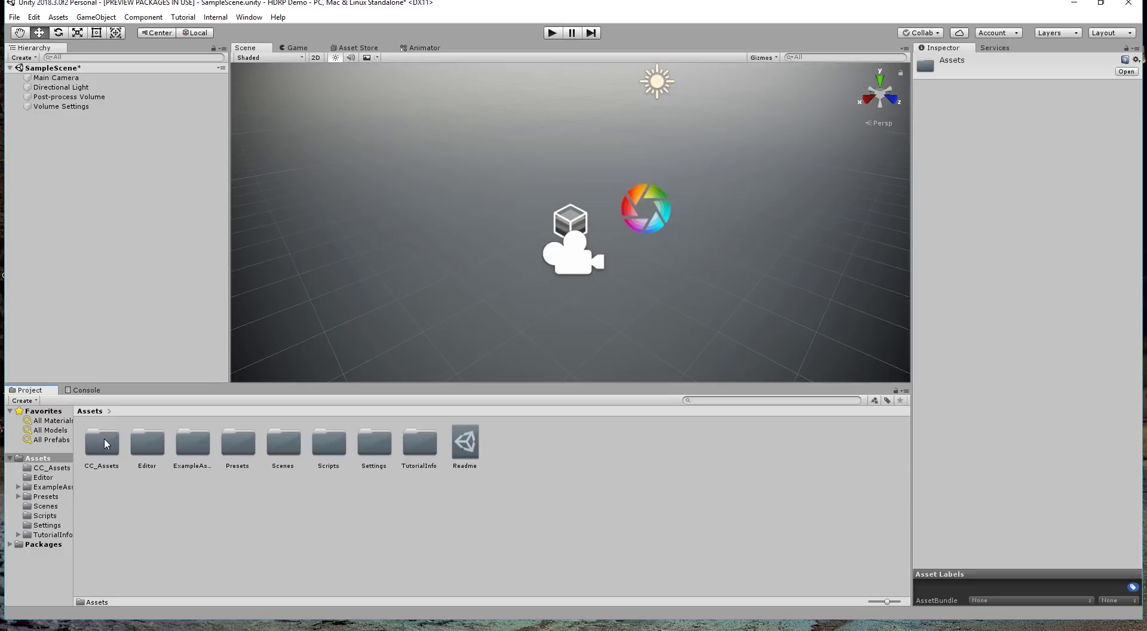
- Read the CC_Assets ReadMe and drag the desktop Queen folder into CC_Assets
{"action": "double_click", "coordinate": [104, 443]}
{"action": "left_click", "coordinate": [108, 447]}
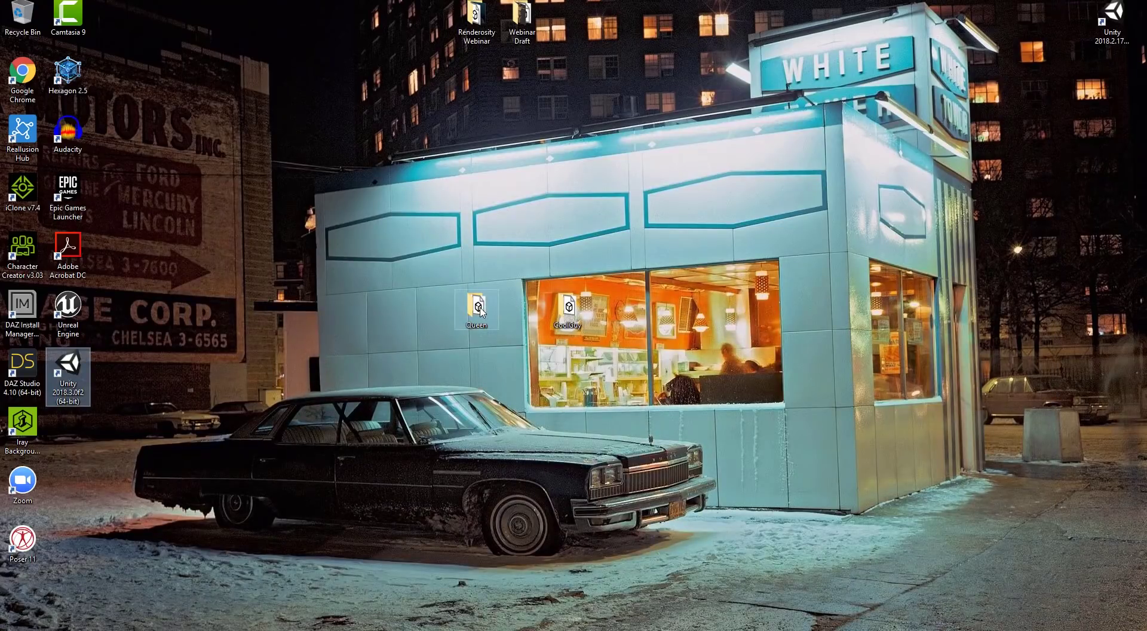
{"action": "left_click_drag", "start_coordinate": [476, 306], "coordinate": [420, 483]}
{"action": "key", "text": "alt+Tab"}
{"action": "key", "text": "alt+Tab"}
{"action": "key", "text": "alt+Tab"}
{"action": "key", "text": "alt+Tab"}
{"action": "key", "text": "alt+Tab"}
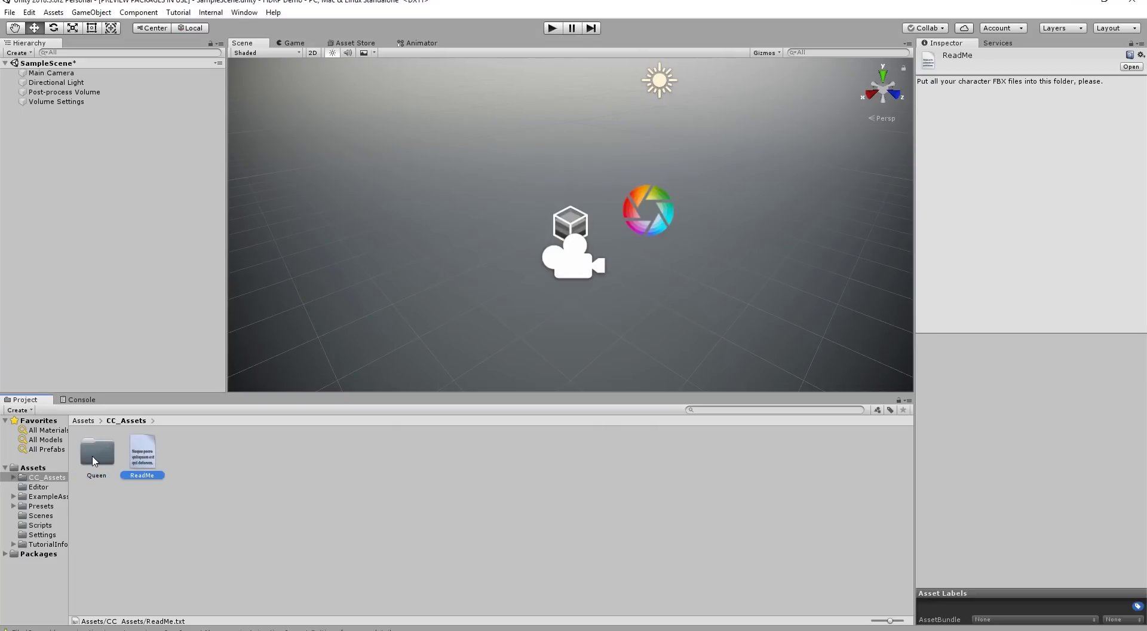
- Place Huntress_Motion beside Entry in Queen_animator, close the Animator, and open the Queen Prefabs folder
{"action": "double_click", "coordinate": [96, 455]}
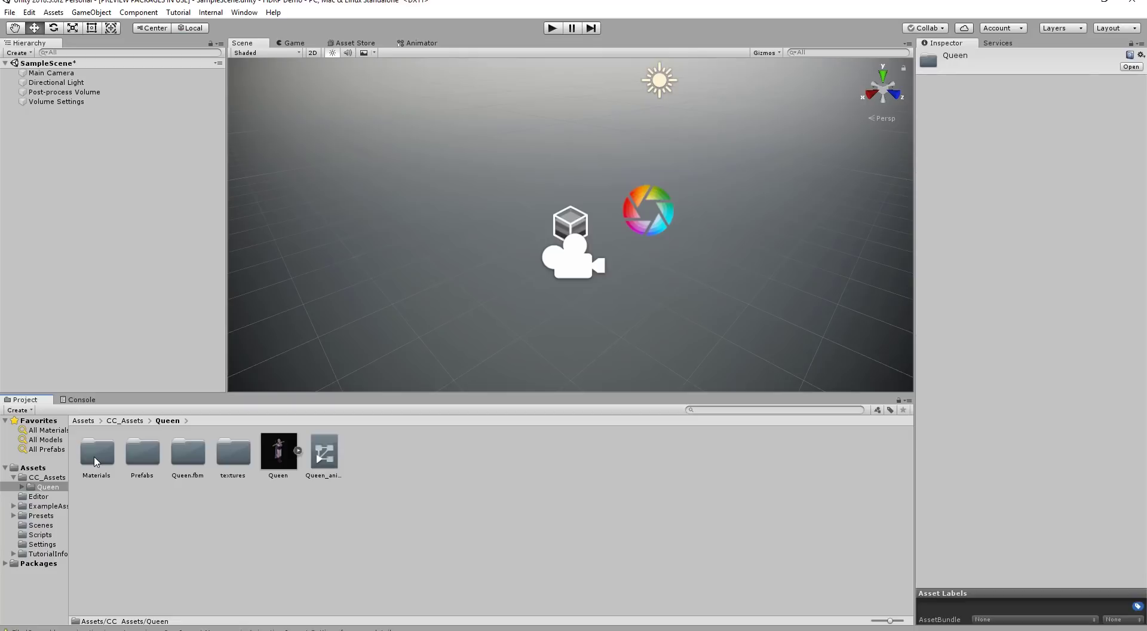
{"action": "double_click", "coordinate": [320, 455]}
{"action": "left_click_drag", "start_coordinate": [691, 76], "coordinate": [723, 148]}
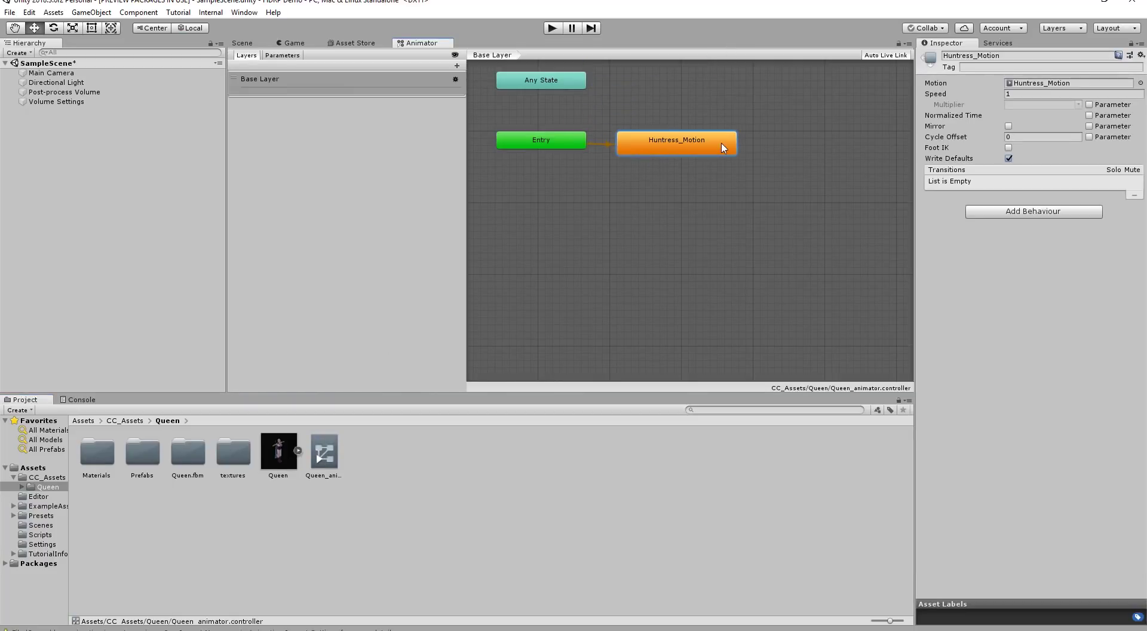
{"action": "right_click", "coordinate": [445, 46]}
{"action": "left_click", "coordinate": [442, 59]}
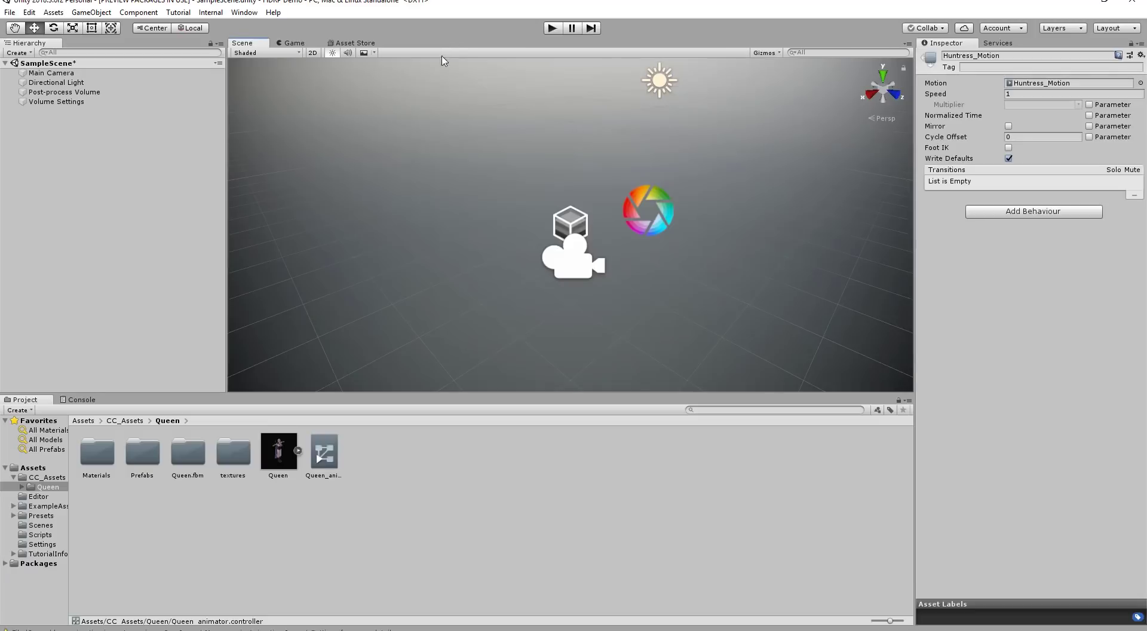
{"action": "double_click", "coordinate": [144, 457]}
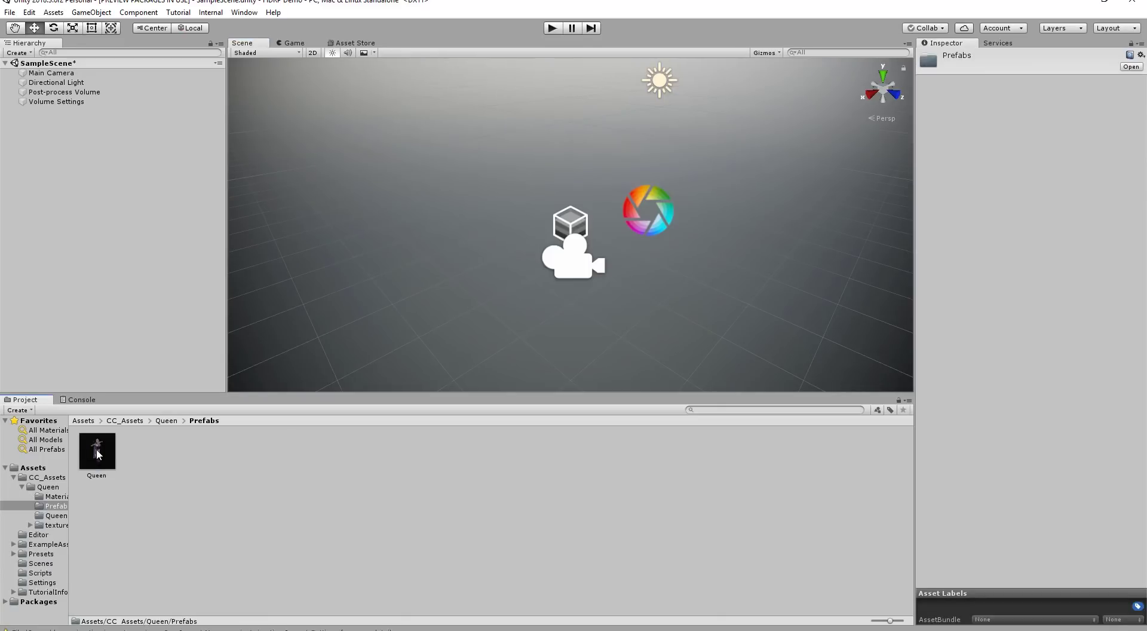
- Place the Queen prefab in SampleScene at 0, 0, 0, then inspect her from head to shoulder armour
{"action": "left_click_drag", "start_coordinate": [99, 457], "coordinate": [89, 209]}
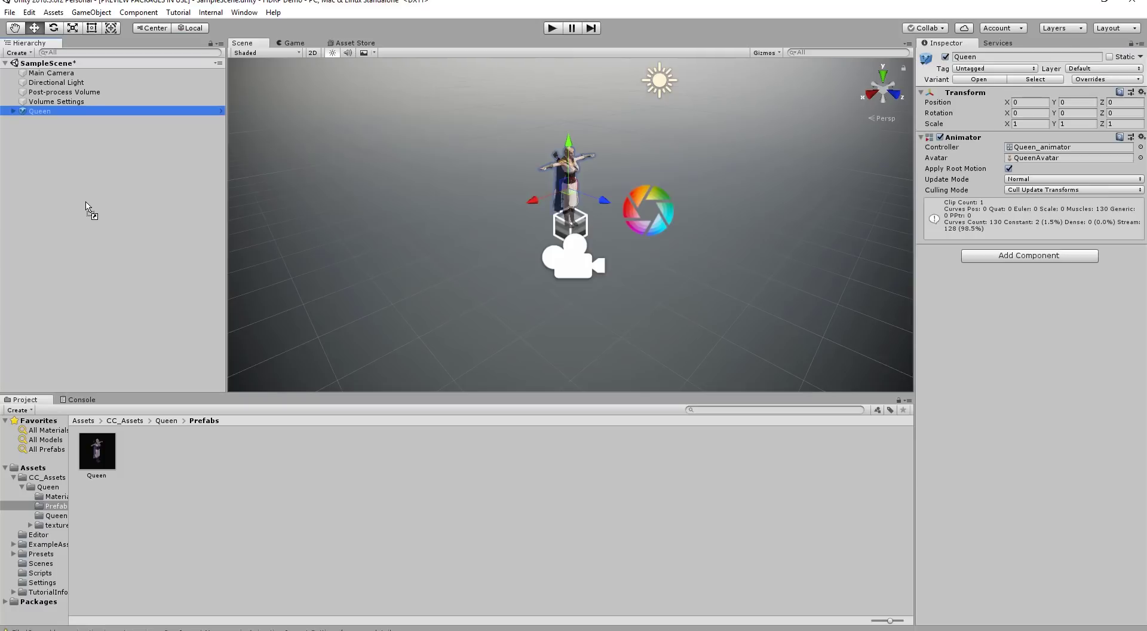
{"action": "scroll", "coordinate": [550, 210], "scroll_direction": "up", "scroll_amount": 10}
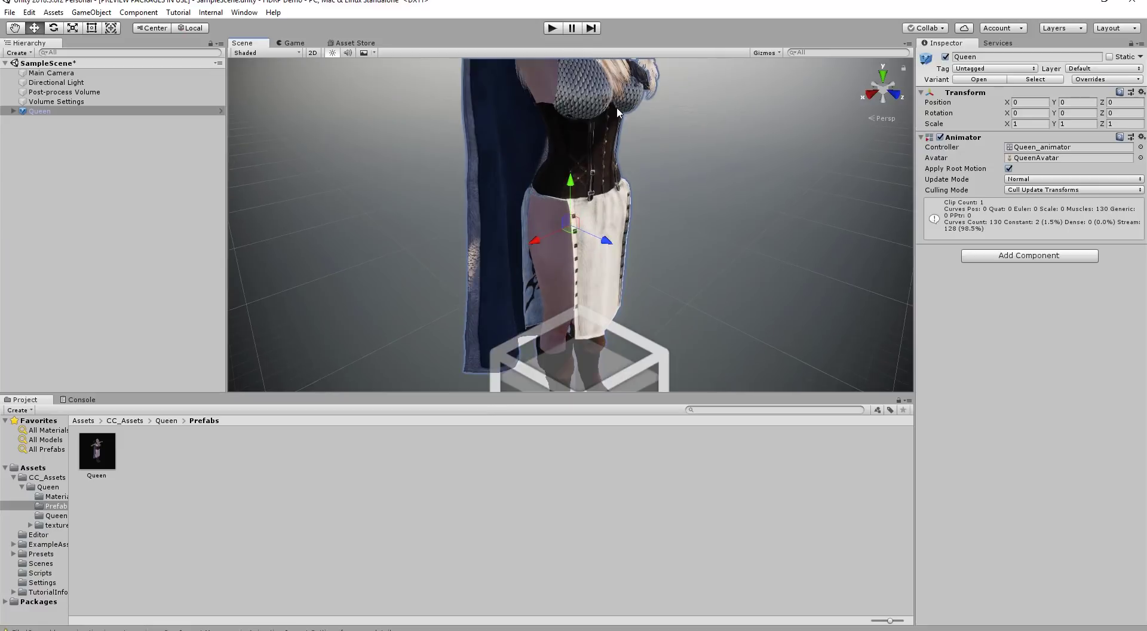
{"action": "middle_click_drag", "start_coordinate": [617, 112], "coordinate": [501, 118]}
{"action": "scroll", "coordinate": [547, 285], "scroll_direction": "up", "scroll_amount": 3}
{"action": "left_click_drag", "start_coordinate": [605, 222], "coordinate": [657, 228], "text": "alt"}
{"action": "middle_click_drag", "start_coordinate": [603, 228], "coordinate": [460, 230]}
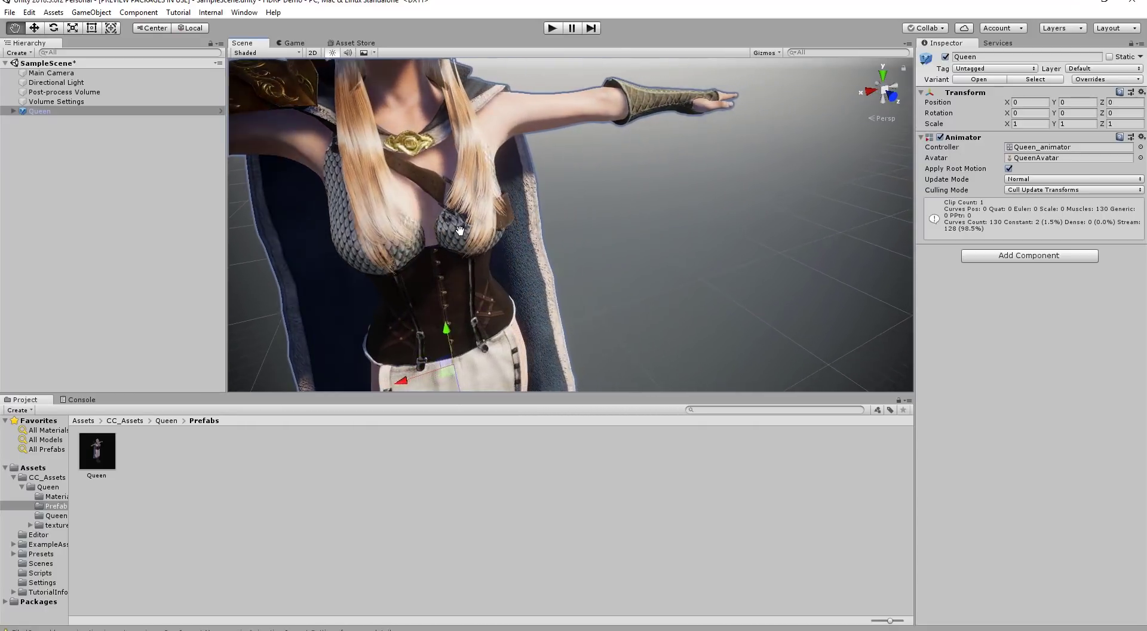
{"action": "left_click_drag", "start_coordinate": [460, 230], "coordinate": [587, 201], "text": "alt"}
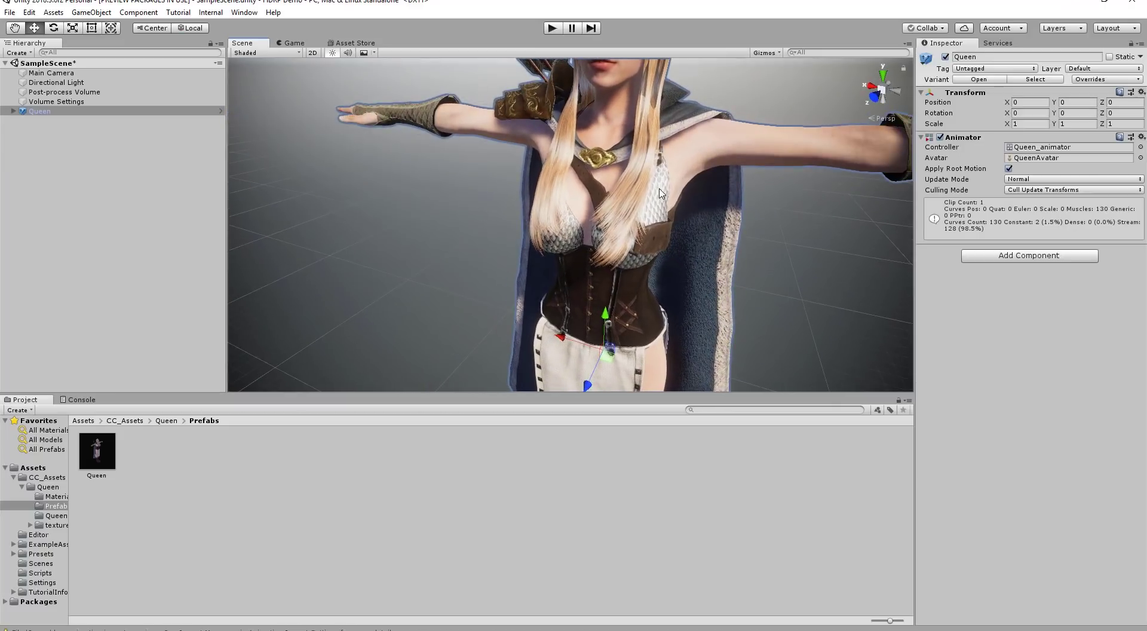
{"action": "left_click_drag", "start_coordinate": [661, 192], "coordinate": [648, 243], "text": "alt"}
{"action": "left_click_drag", "start_coordinate": [517, 246], "coordinate": [615, 240], "text": "alt"}
{"action": "scroll", "coordinate": [615, 241], "scroll_direction": "up", "scroll_amount": 5}
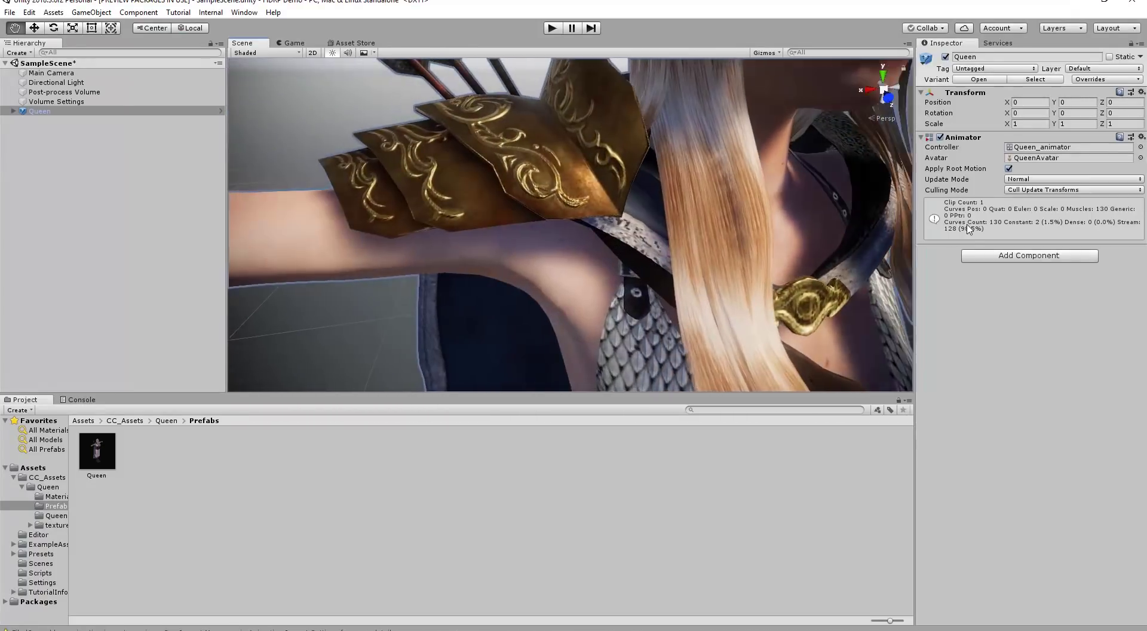
{"action": "left_click_drag", "start_coordinate": [969, 229], "coordinate": [953, 252], "text": "alt"}
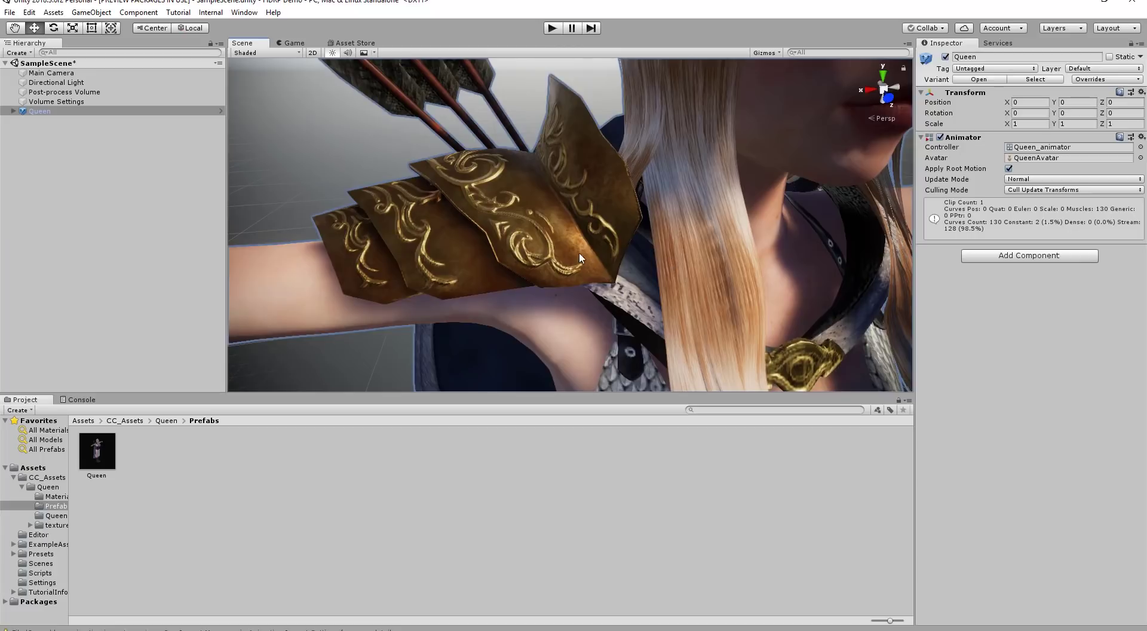
- Select the shoulder armour mesh and show its Queen_Shoulder_armor Lit material settings
{"action": "left_click", "coordinate": [529, 220]}
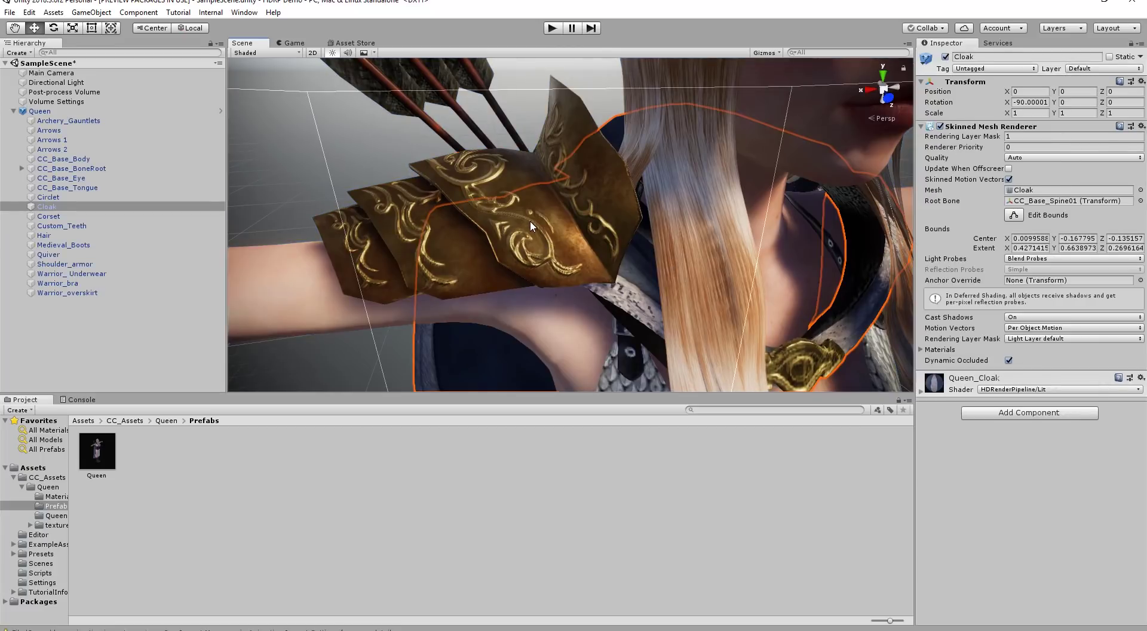
{"action": "left_click", "coordinate": [496, 177]}
{"action": "left_click", "coordinate": [497, 179]}
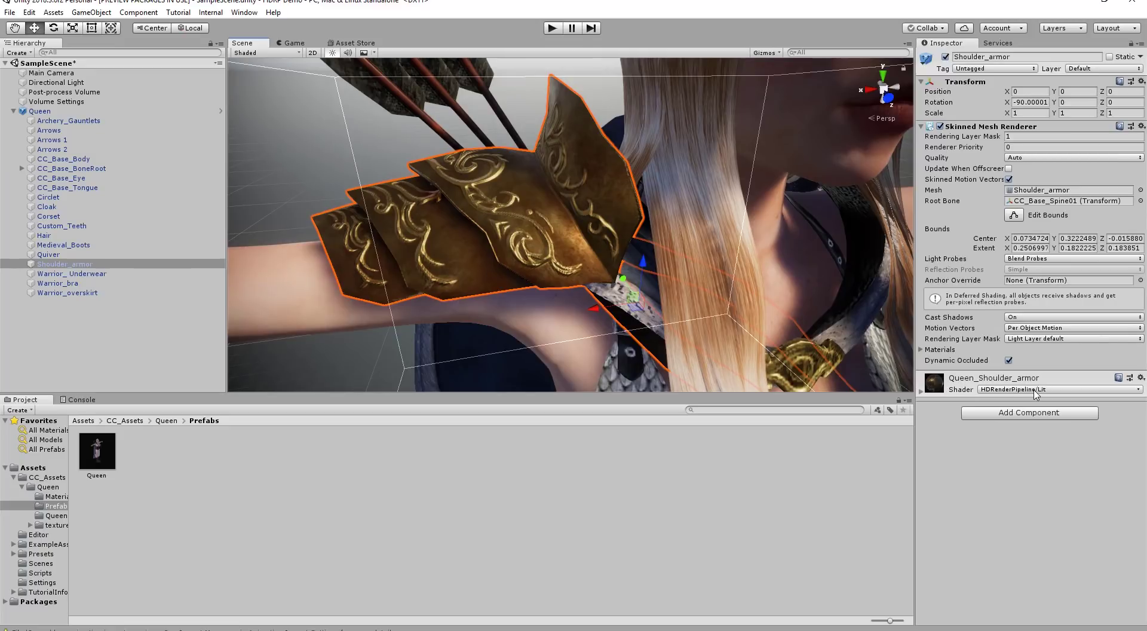
{"action": "left_click", "coordinate": [921, 392]}
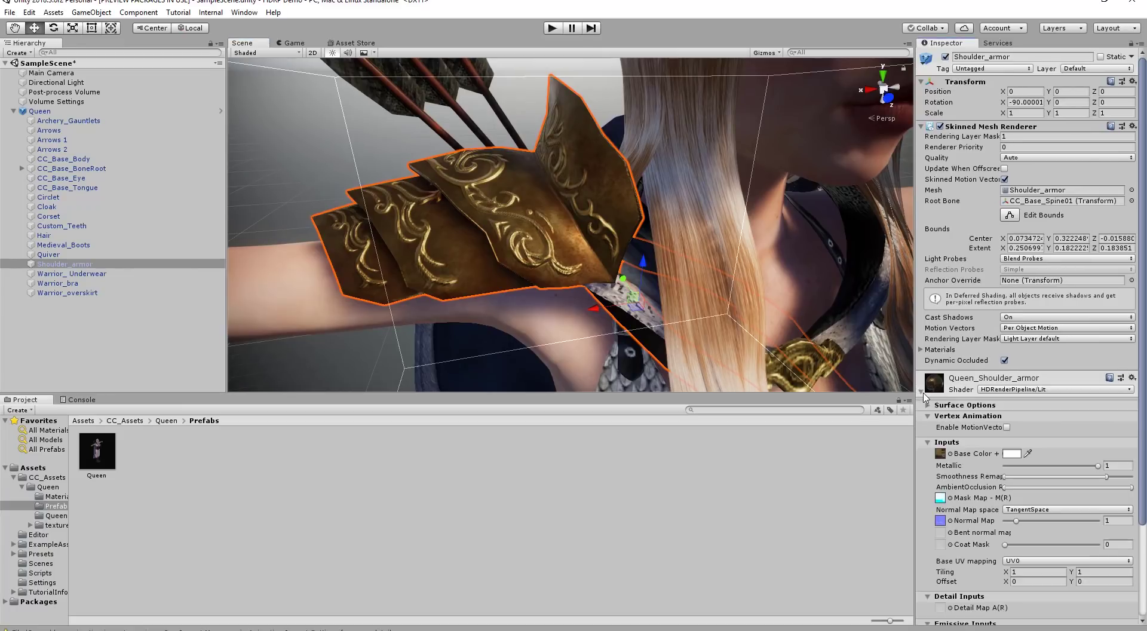
{"action": "scroll", "coordinate": [1143, 443], "scroll_direction": "down", "scroll_amount": 5}
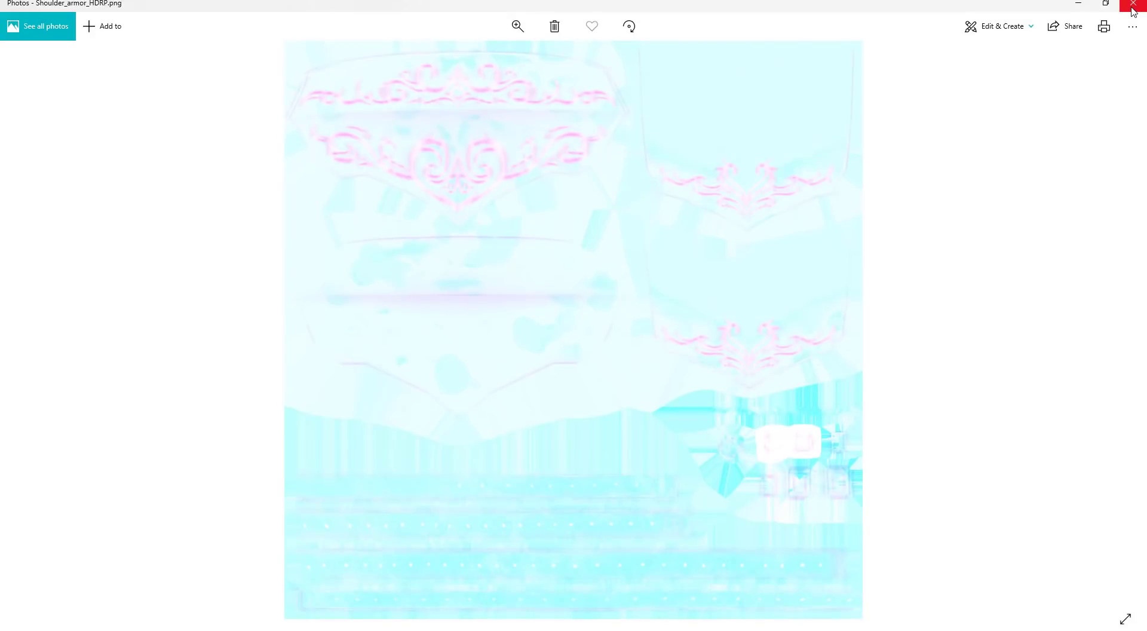
- Close Windows Photos after viewing Shoulder_armor_HDRP.png to return to Unity
{"action": "left_click", "coordinate": [1132, 6]}
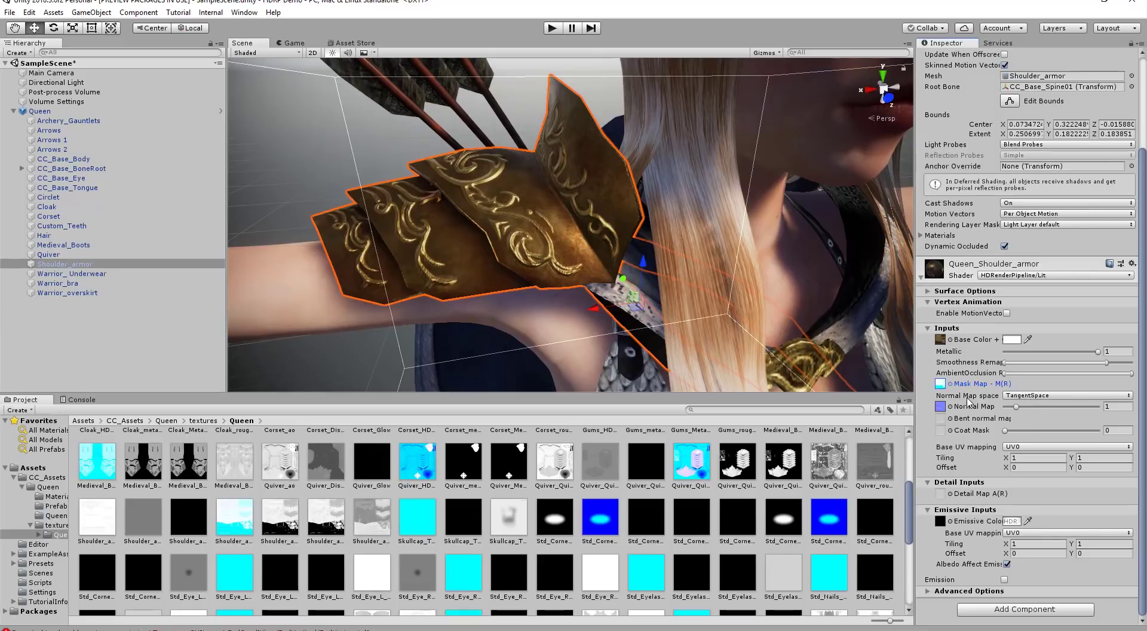
{"action": "left_click", "coordinate": [1022, 399]}
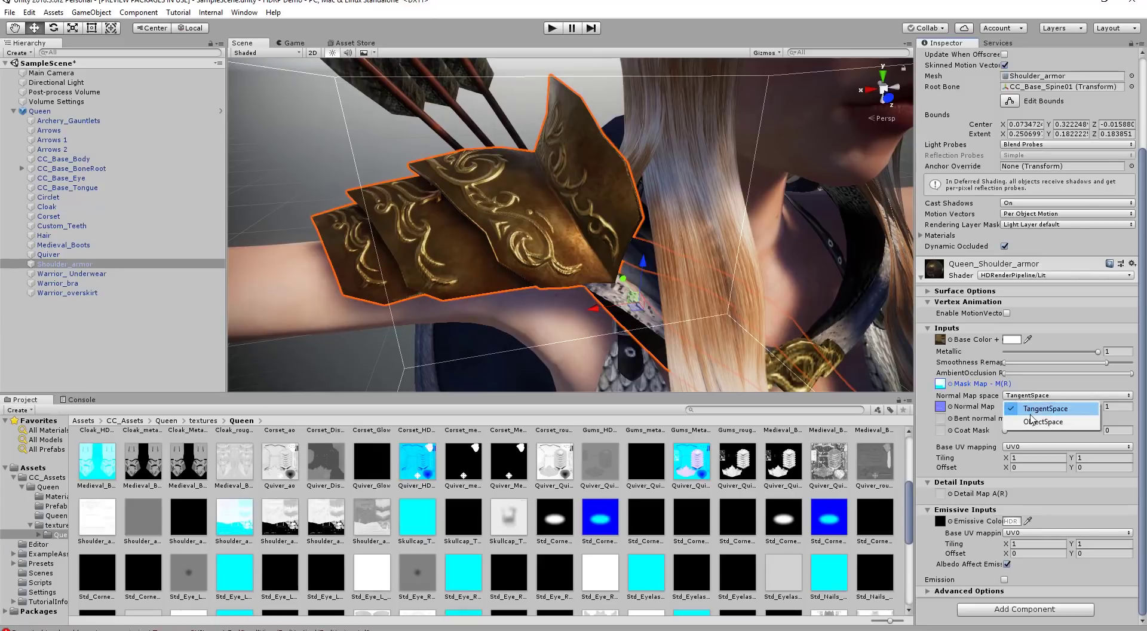
{"action": "left_click", "coordinate": [1023, 397]}
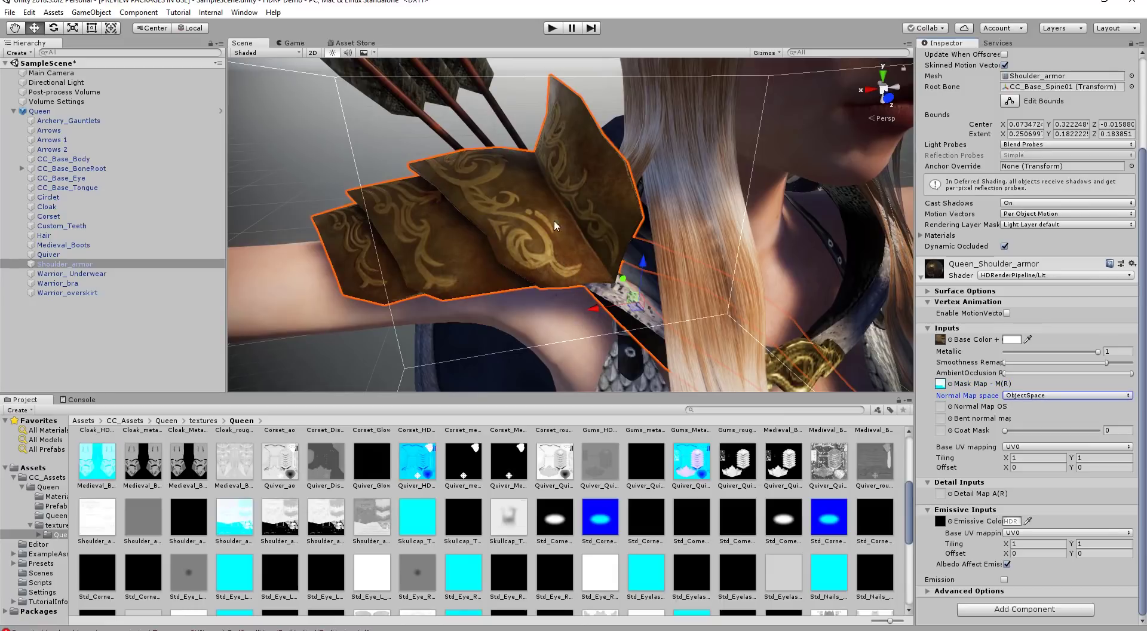
{"action": "left_click", "coordinate": [1048, 395]}
{"action": "left_click", "coordinate": [1042, 409]}
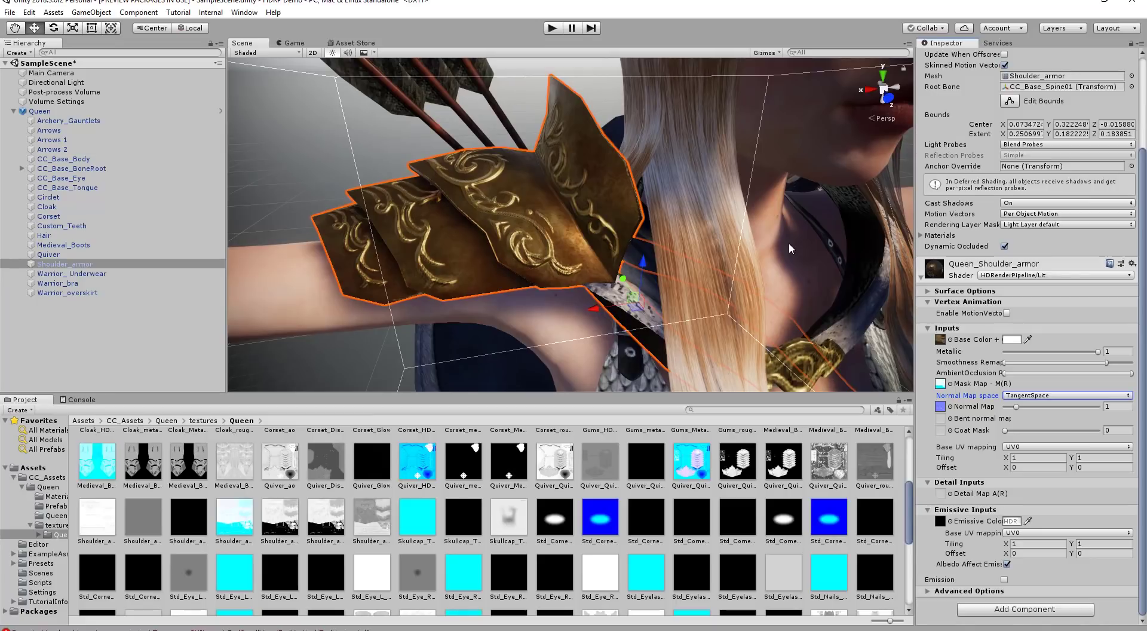
- Select the Queen's CC_Base_Body mesh and expand its Queen_Std_Skin_Head material
{"action": "right_click_drag", "start_coordinate": [789, 242], "coordinate": [568, 286]}
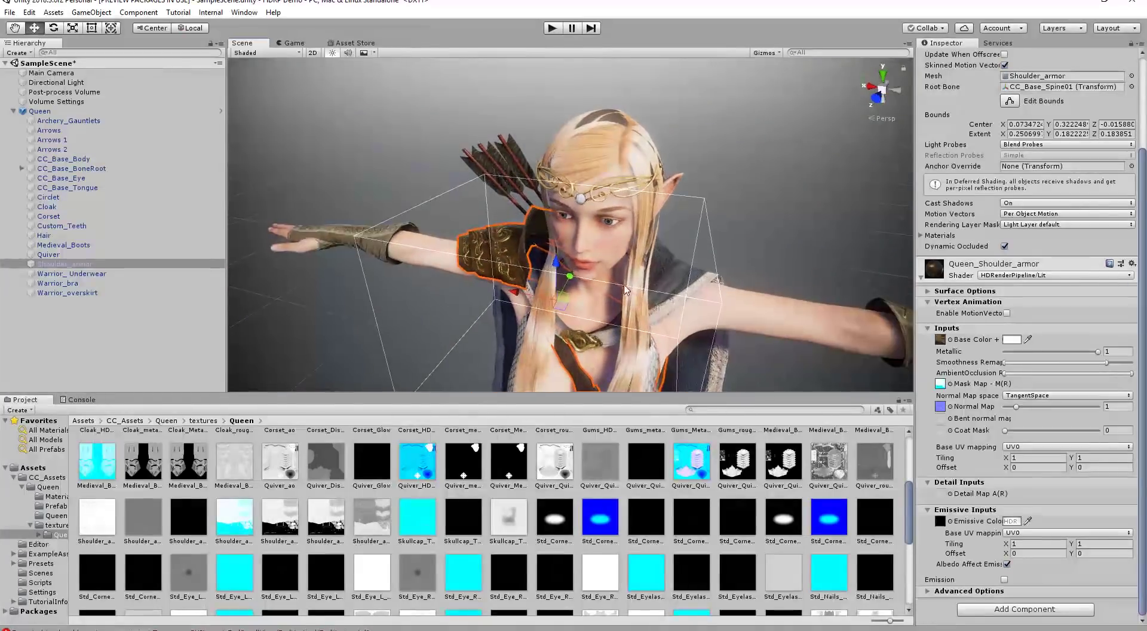
{"action": "scroll", "coordinate": [598, 287], "scroll_direction": "up", "scroll_amount": 5}
{"action": "left_click", "coordinate": [620, 292]}
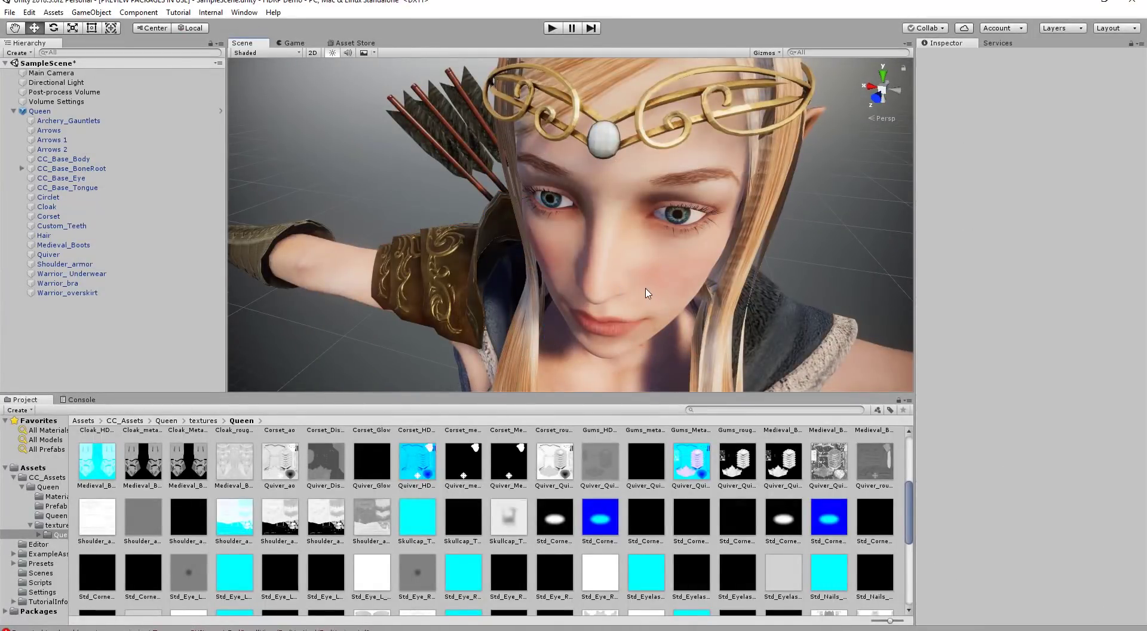
{"action": "right_click_drag", "start_coordinate": [647, 295], "coordinate": [682, 264]}
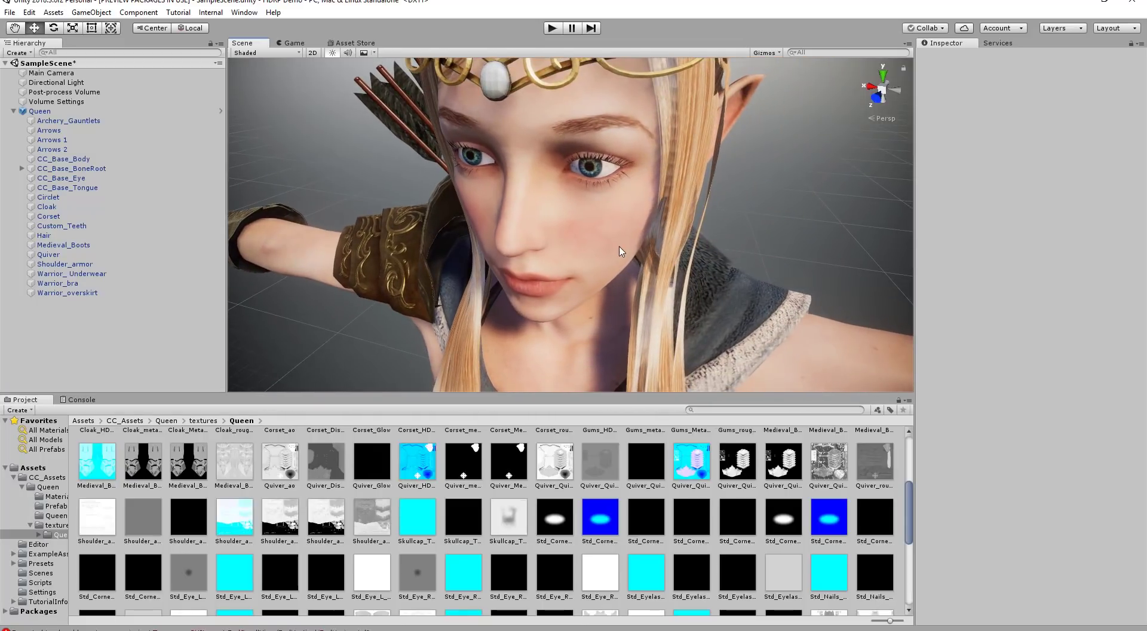
{"action": "left_click", "coordinate": [617, 245]}
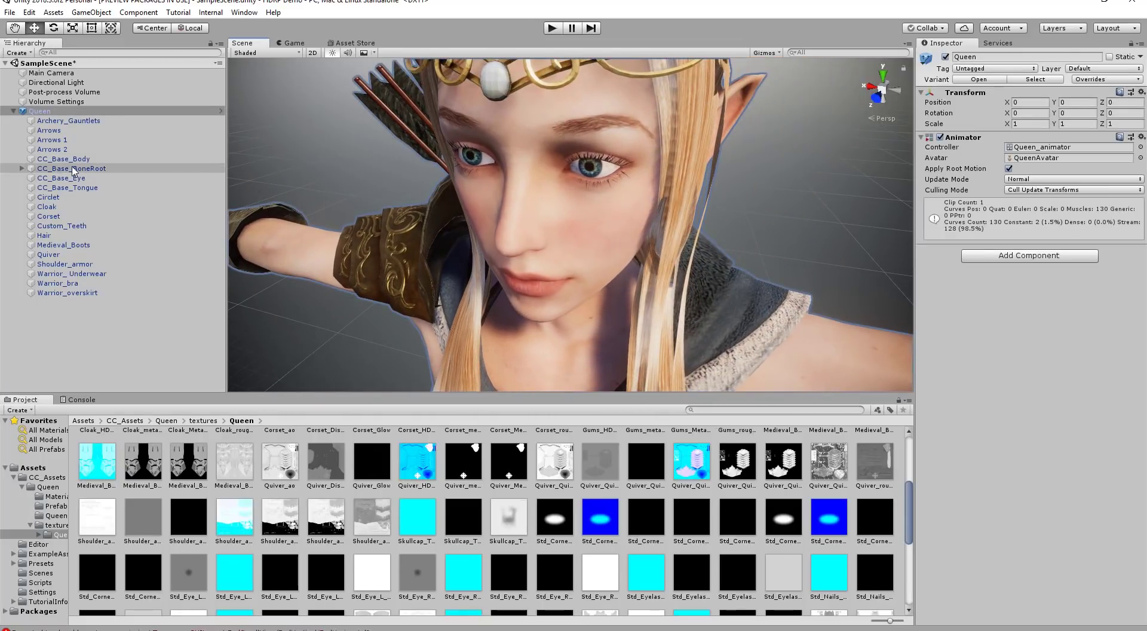
{"action": "left_click", "coordinate": [254, 158]}
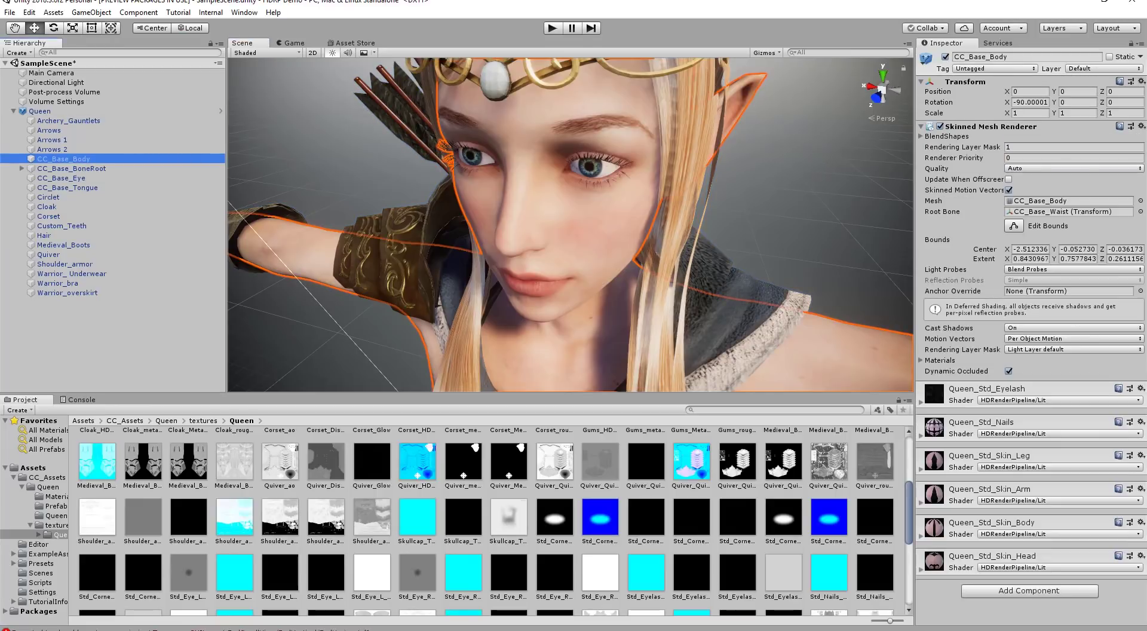
{"action": "left_click", "coordinate": [929, 569]}
{"action": "scroll", "coordinate": [936, 302], "scroll_direction": "down", "scroll_amount": 8}
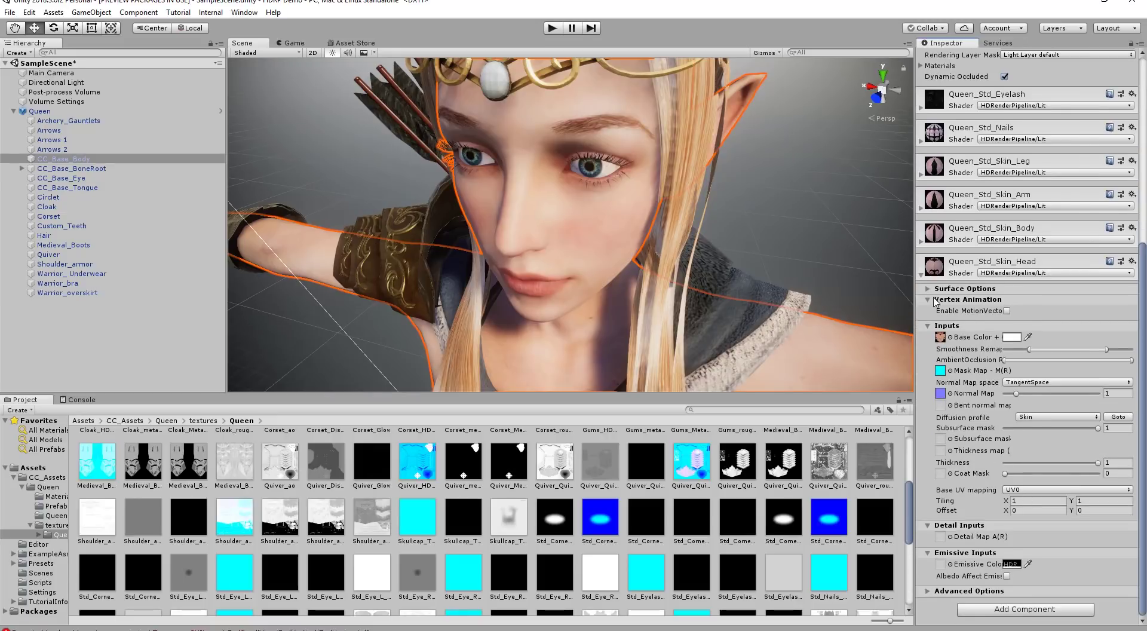
- Switch the skin Material Type to Standard, then back to Subsurface Scattering
{"action": "left_click", "coordinate": [929, 289]}
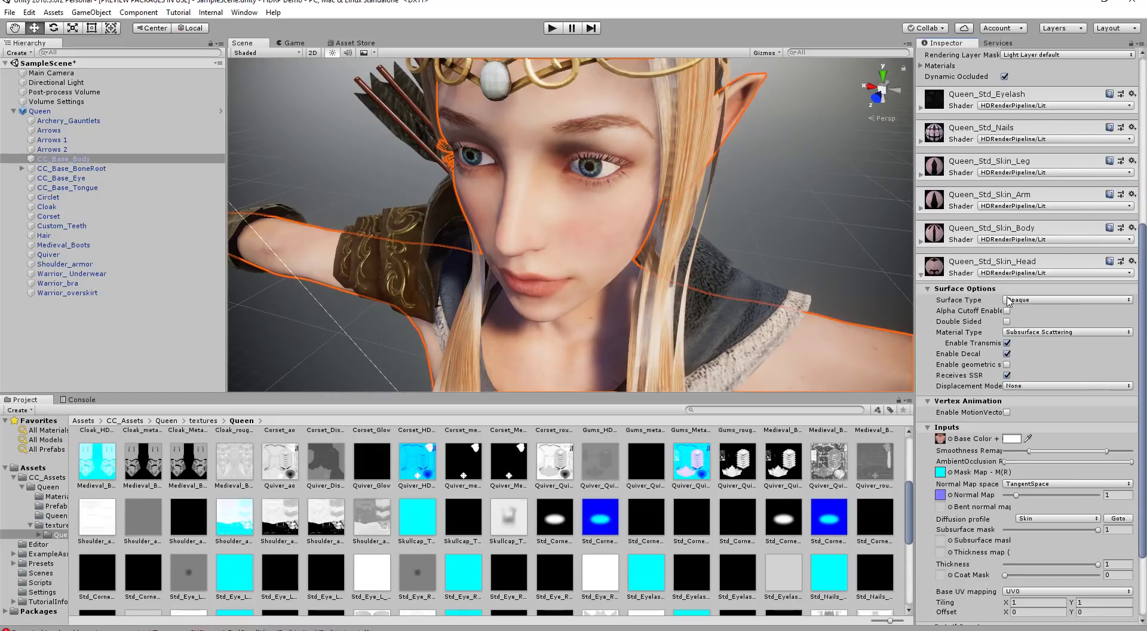
{"action": "left_click", "coordinate": [1036, 333]}
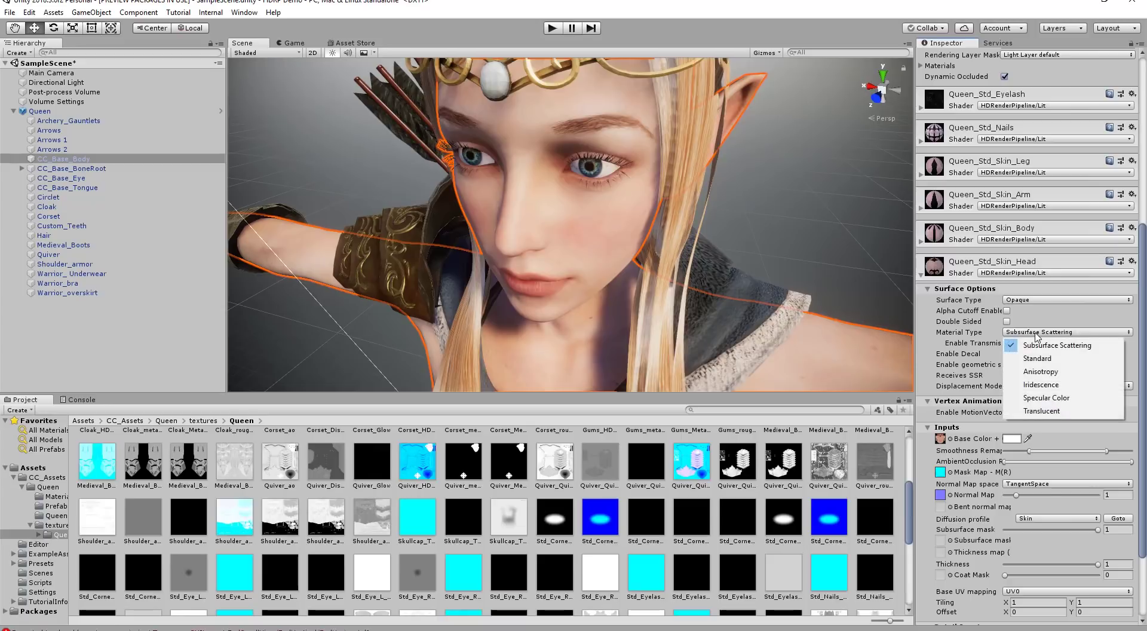
{"action": "left_click", "coordinate": [1038, 359]}
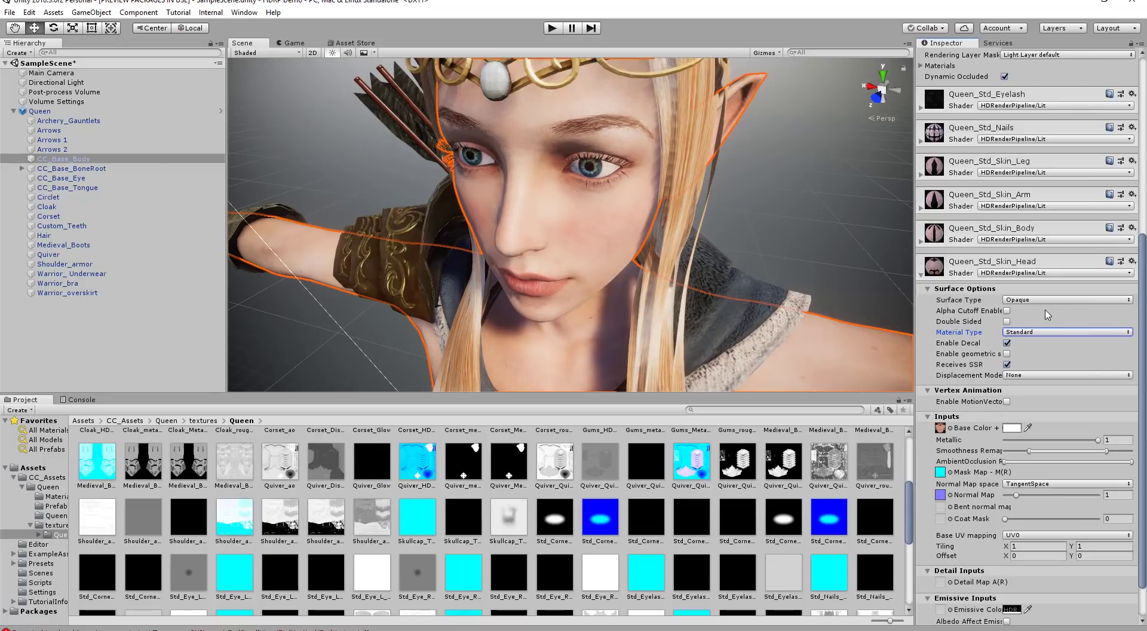
{"action": "left_click", "coordinate": [1047, 332]}
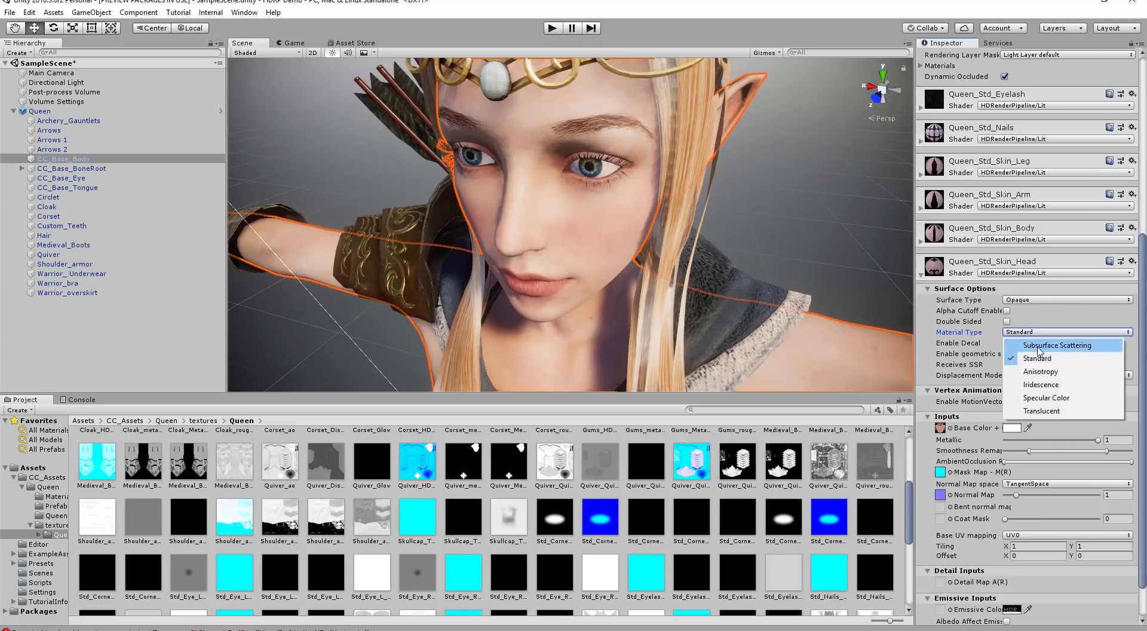
{"action": "left_click", "coordinate": [1040, 349]}
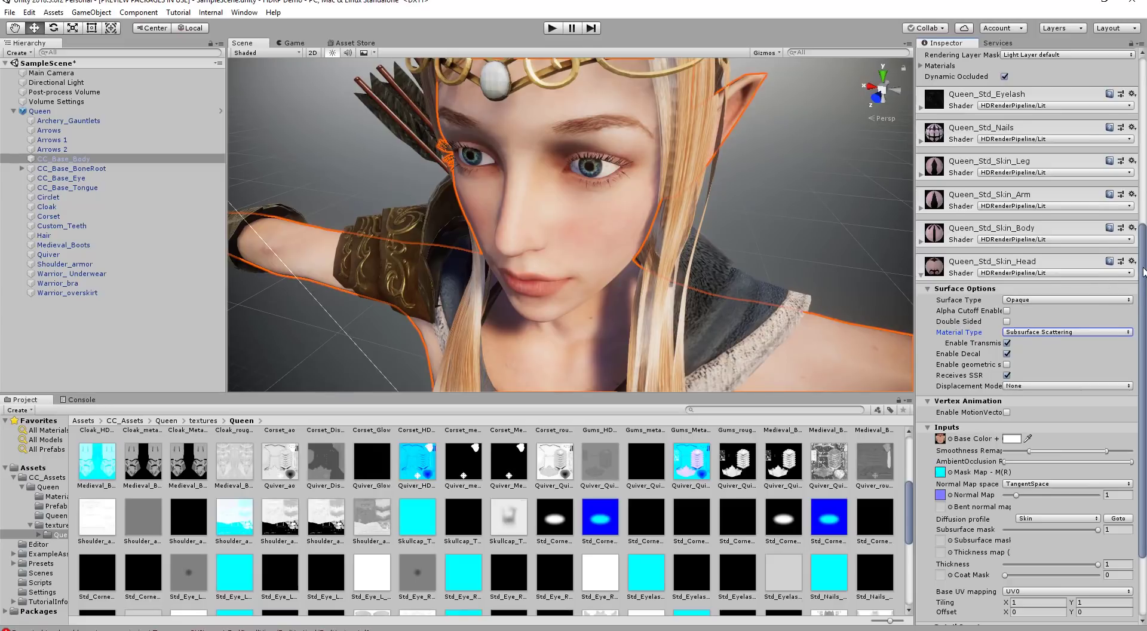
{"action": "left_click_drag", "start_coordinate": [1143, 272], "coordinate": [1136, 349]}
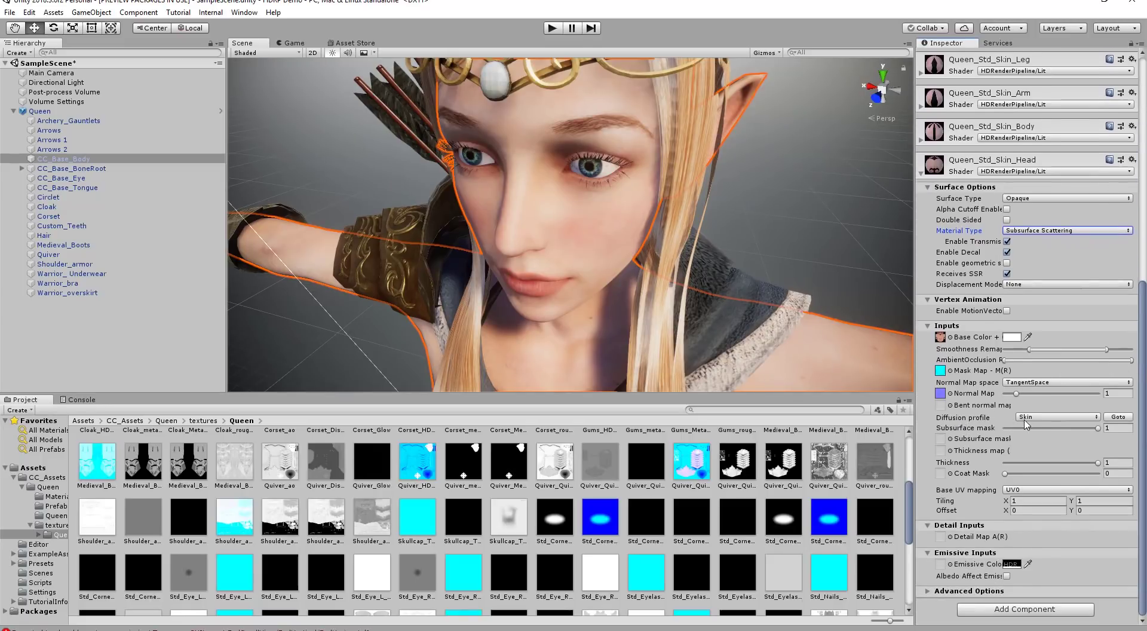
{"action": "left_click", "coordinate": [1044, 417]}
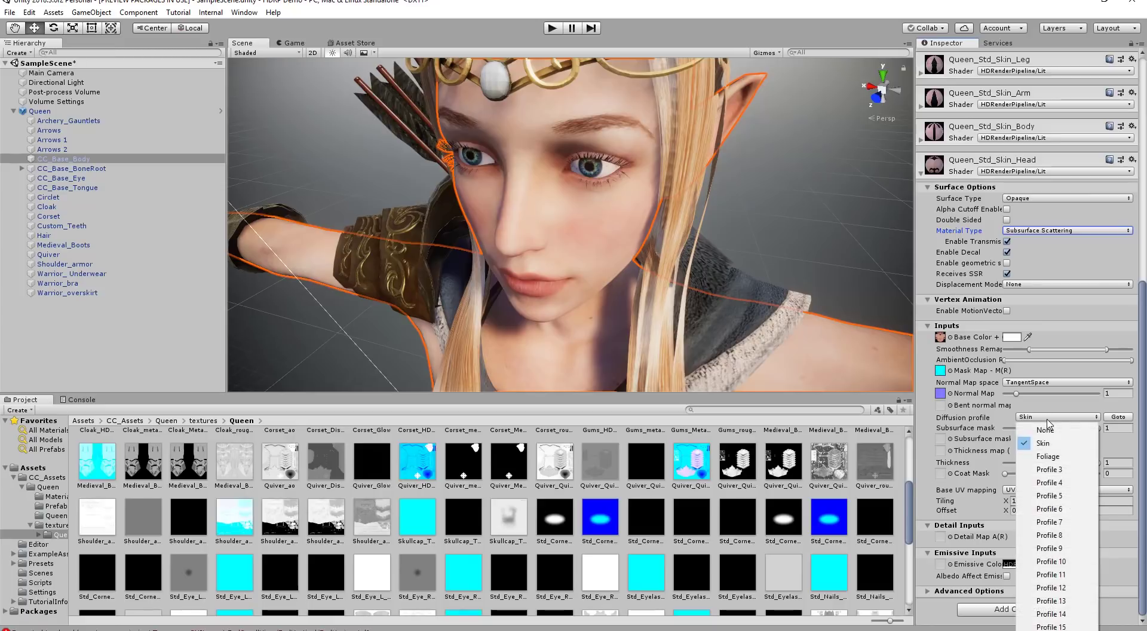
{"action": "left_click", "coordinate": [1047, 457]}
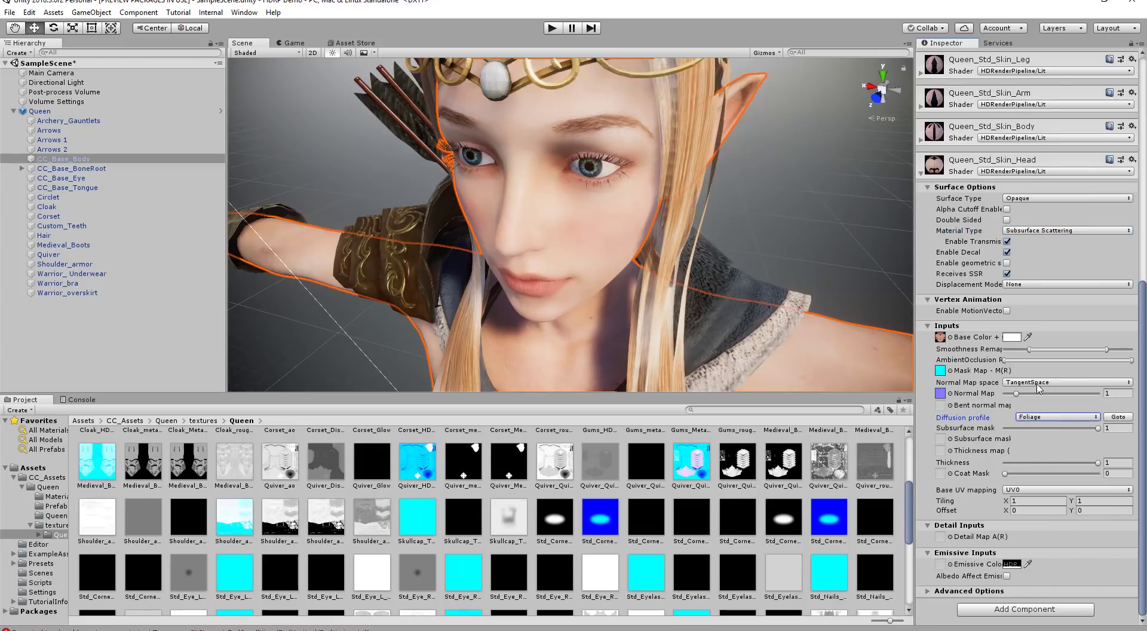
{"action": "left_click", "coordinate": [1046, 418]}
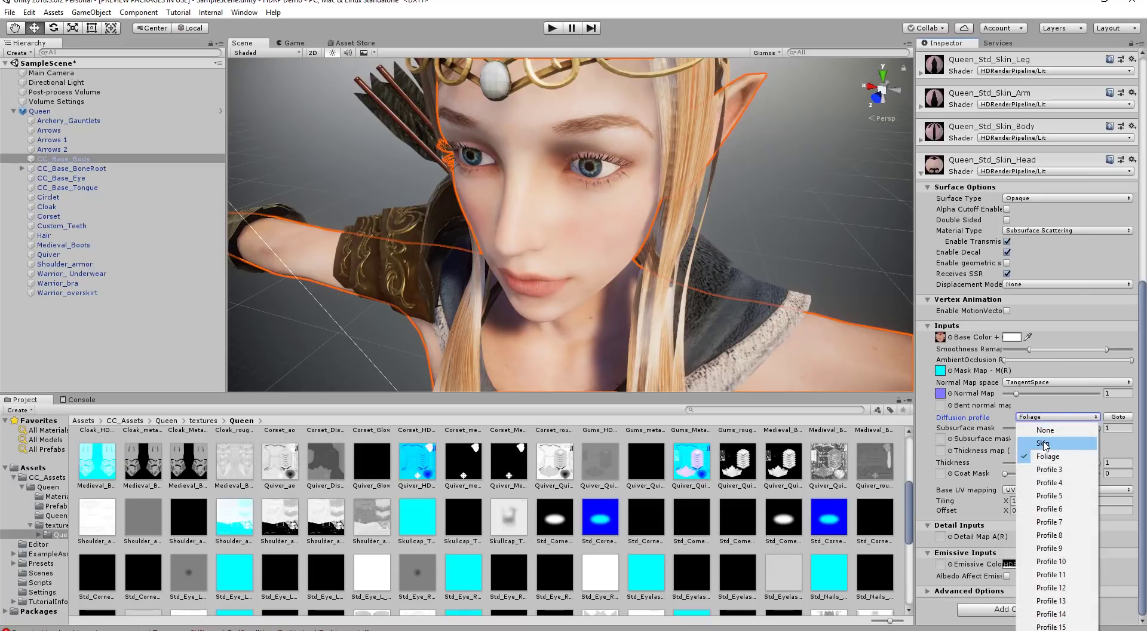
{"action": "left_click", "coordinate": [1043, 444]}
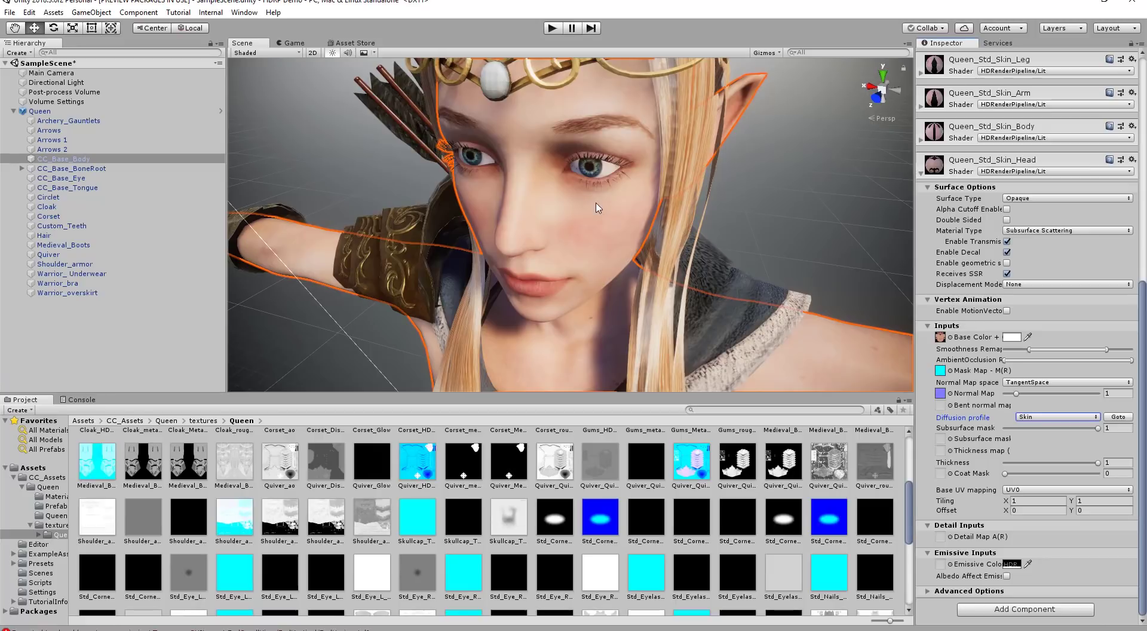
{"action": "middle_click_drag", "start_coordinate": [700, 235], "coordinate": [673, 475]}
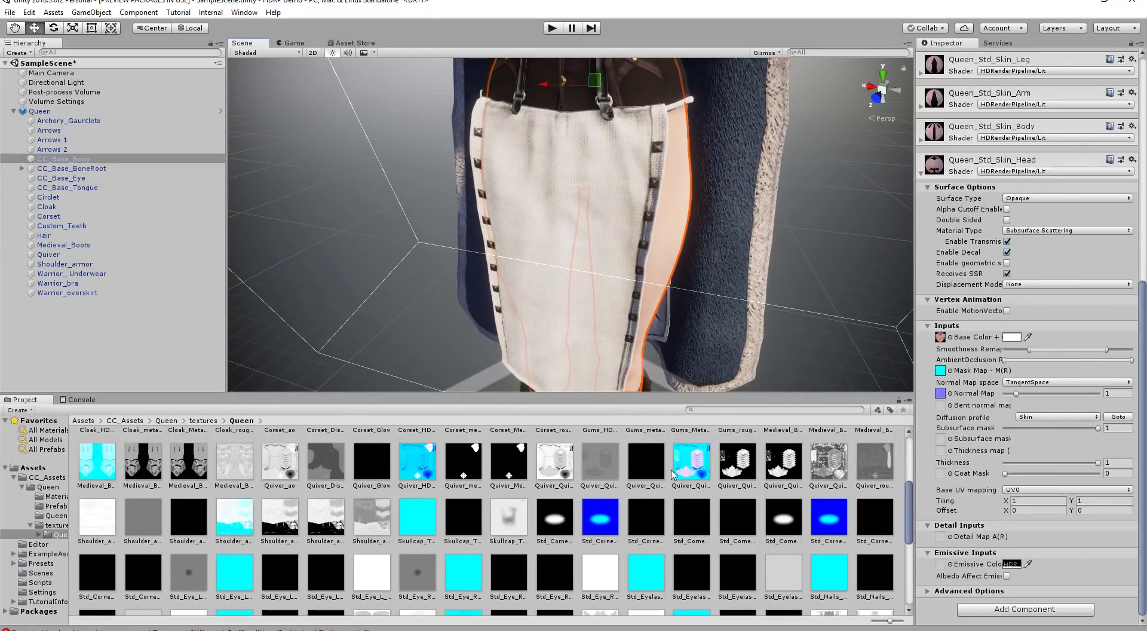
- Change the Queen_Warrior_overskirt material's Surface Type from Opaque to Transparent
{"action": "left_click", "coordinate": [608, 254]}
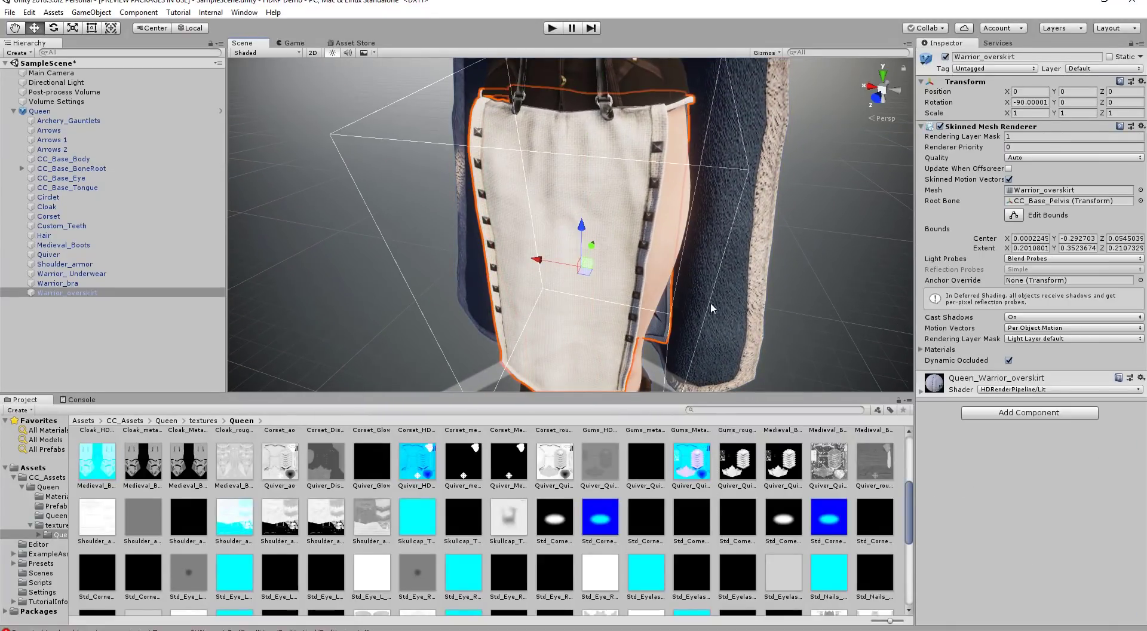
{"action": "left_click", "coordinate": [921, 392]}
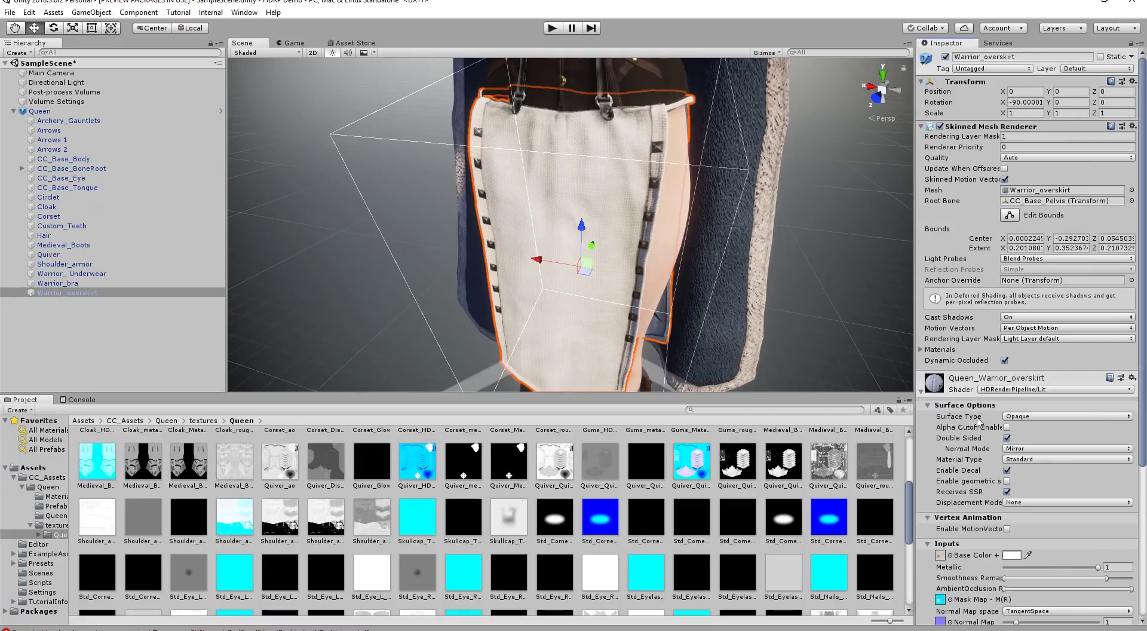
{"action": "left_click", "coordinate": [1029, 422]}
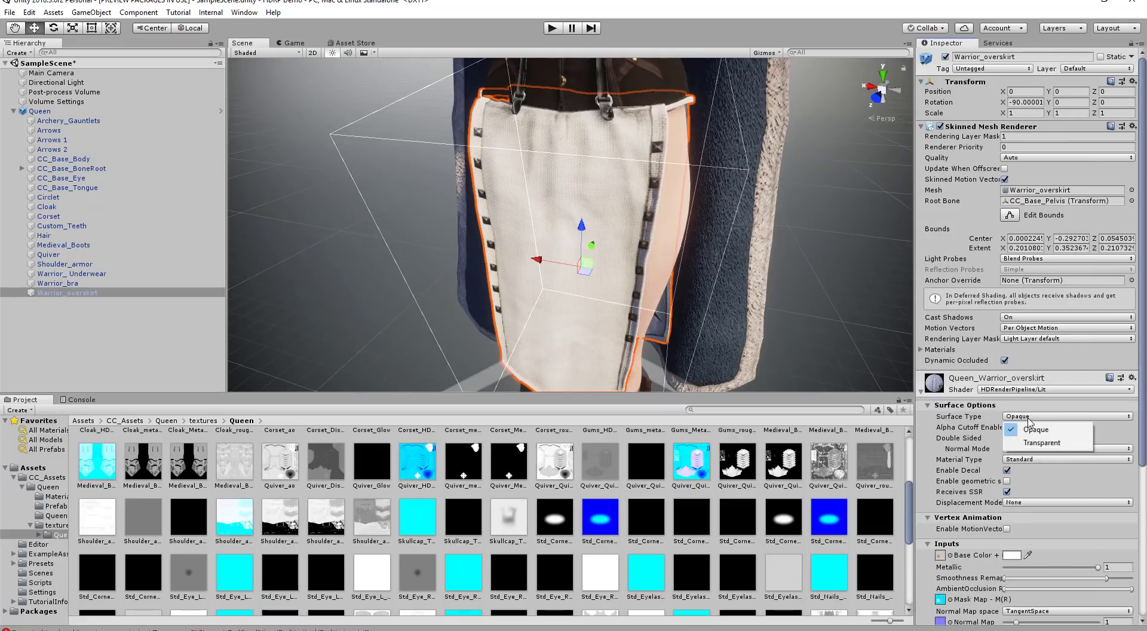
{"action": "left_click", "coordinate": [1029, 444]}
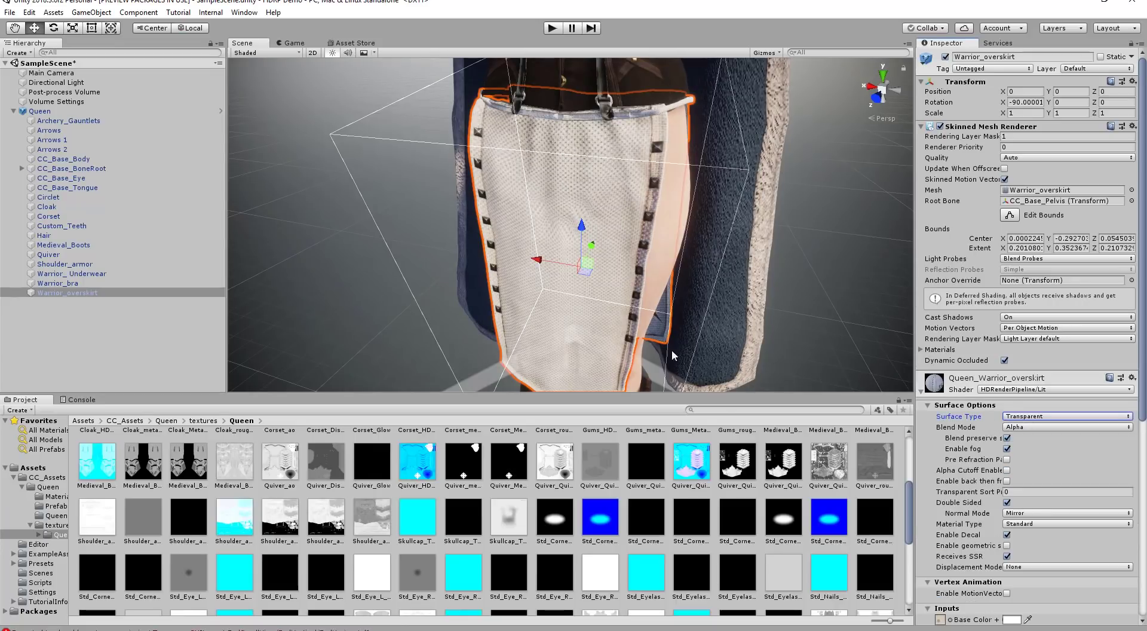
{"action": "left_click_drag", "start_coordinate": [561, 285], "coordinate": [597, 249], "text": "alt"}
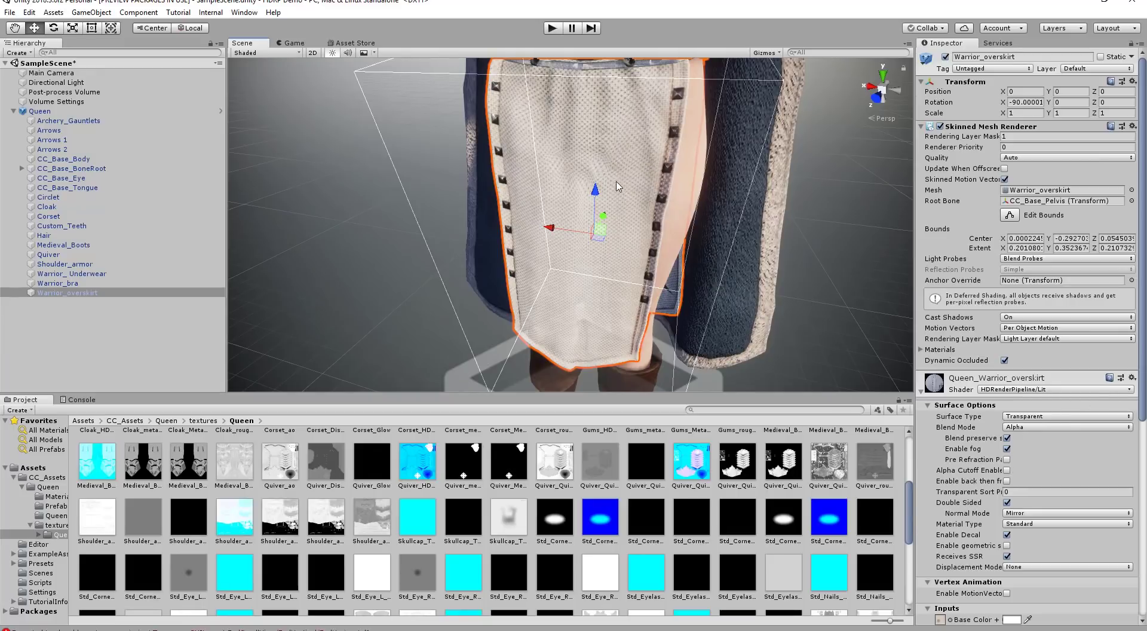
- Enable Alpha Cutoff on the overskirt at about 0.737, then deselect and inspect the skirt
{"action": "left_click", "coordinate": [1008, 472]}
{"action": "left_click", "coordinate": [1007, 470]}
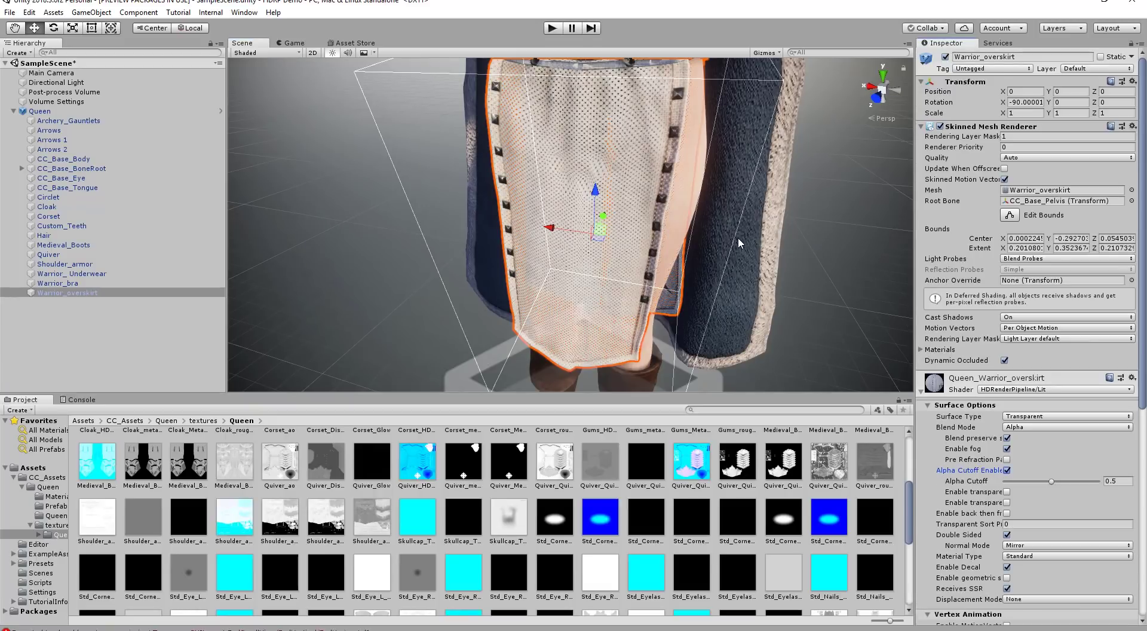
{"action": "middle_click_drag", "start_coordinate": [759, 243], "coordinate": [726, 235]}
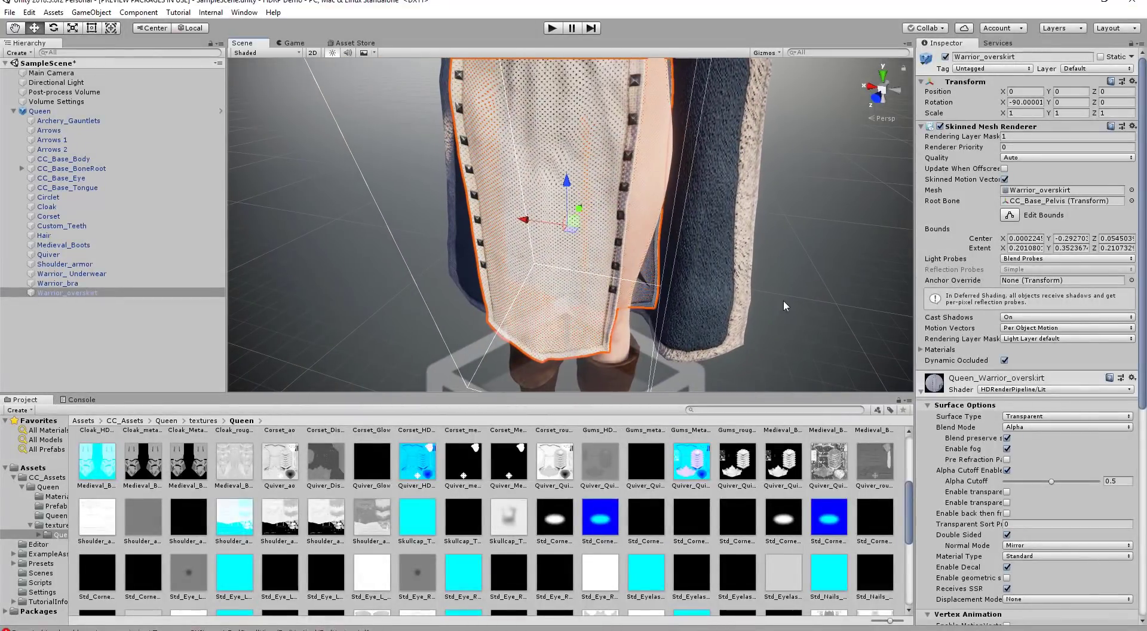
{"action": "mouse_move", "coordinate": [1051, 485]}
{"action": "left_mouse_down"}
{"action": "mouse_move", "coordinate": [999, 488]}
{"action": "mouse_move", "coordinate": [1083, 490]}
{"action": "mouse_move", "coordinate": [1073, 489]}
{"action": "left_mouse_up"}
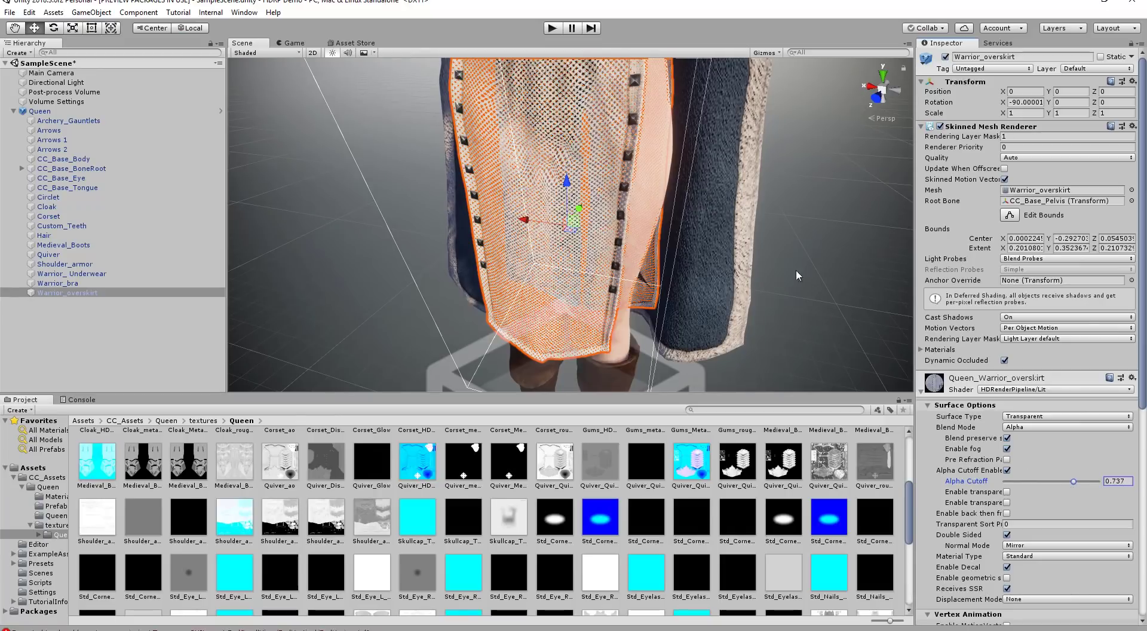
{"action": "left_click", "coordinate": [755, 245]}
{"action": "key", "text": "q"}
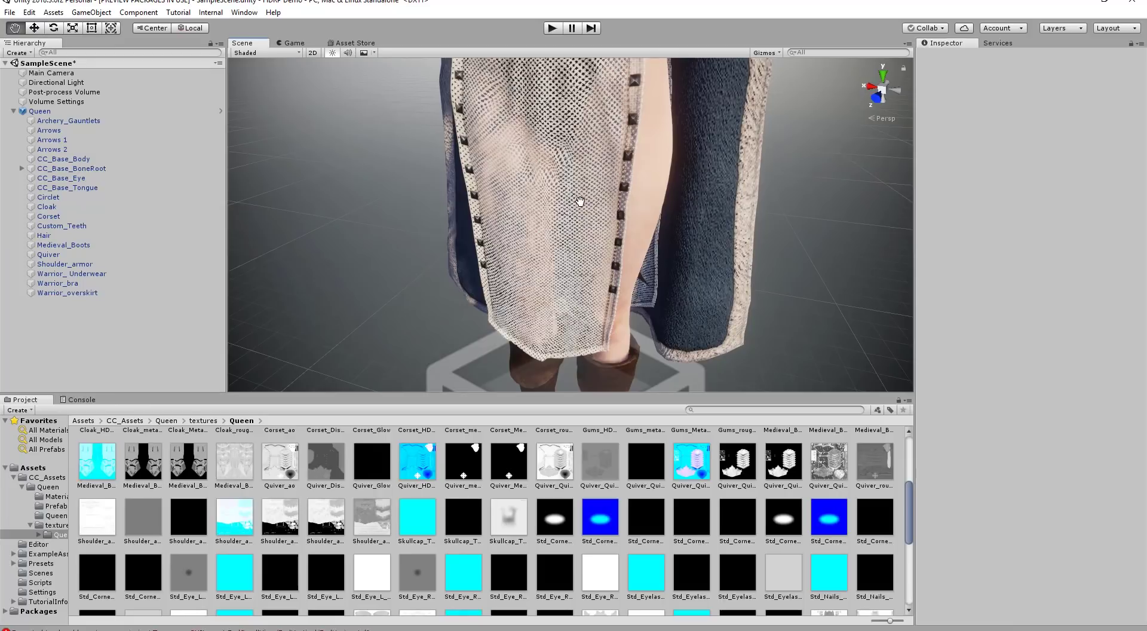
{"action": "left_click_drag", "start_coordinate": [580, 201], "coordinate": [584, 235]}
{"action": "key", "text": "w"}
{"action": "scroll", "coordinate": [583, 239], "scroll_direction": "up", "scroll_amount": 3}
{"action": "scroll", "coordinate": [585, 250], "scroll_direction": "down", "scroll_amount": 3}
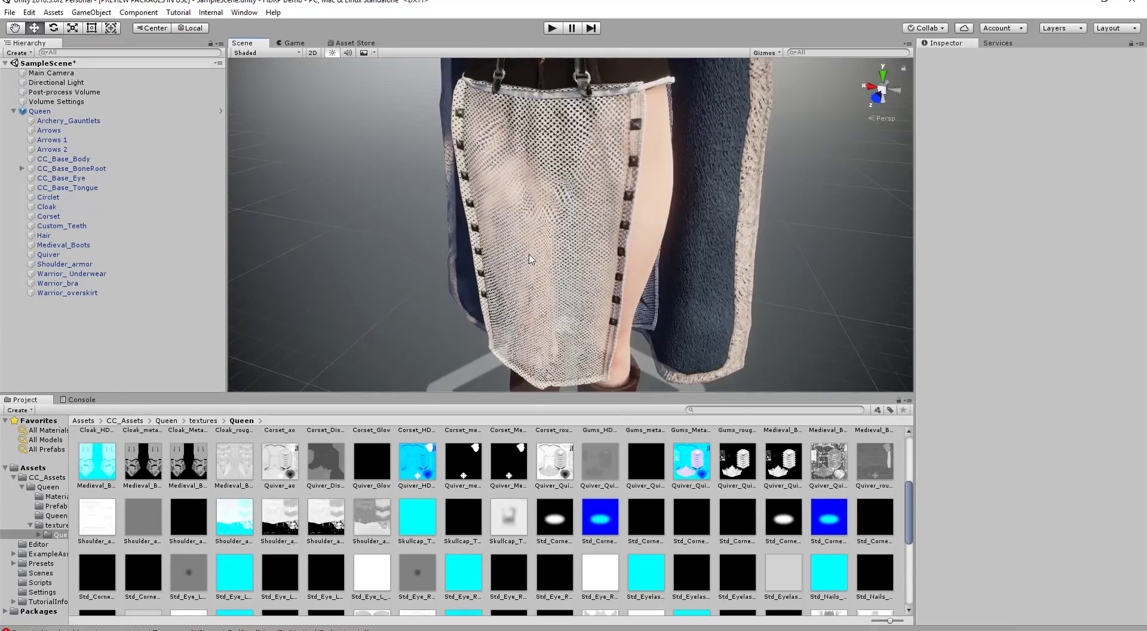
{"action": "right_click_drag", "start_coordinate": [591, 263], "coordinate": [640, 253]}
- Select the Hair object and expand its Queen_Top_Transparency material settings
{"action": "middle_click_drag", "start_coordinate": [640, 254], "coordinate": [644, 255]}
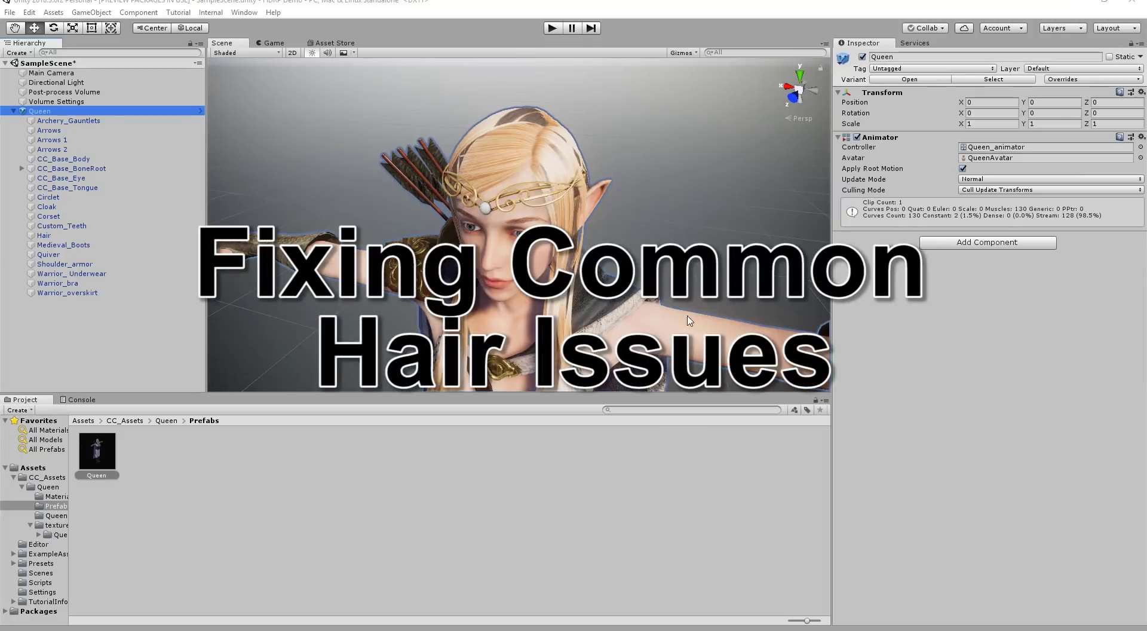
{"action": "mouse_move", "coordinate": [480, 285]}
{"action": "right_mouse_down"}
{"action": "mouse_move", "coordinate": [561, 308]}
{"action": "mouse_move", "coordinate": [475, 292]}
{"action": "mouse_move", "coordinate": [521, 300]}
{"action": "mouse_move", "coordinate": [498, 296]}
{"action": "right_mouse_up"}
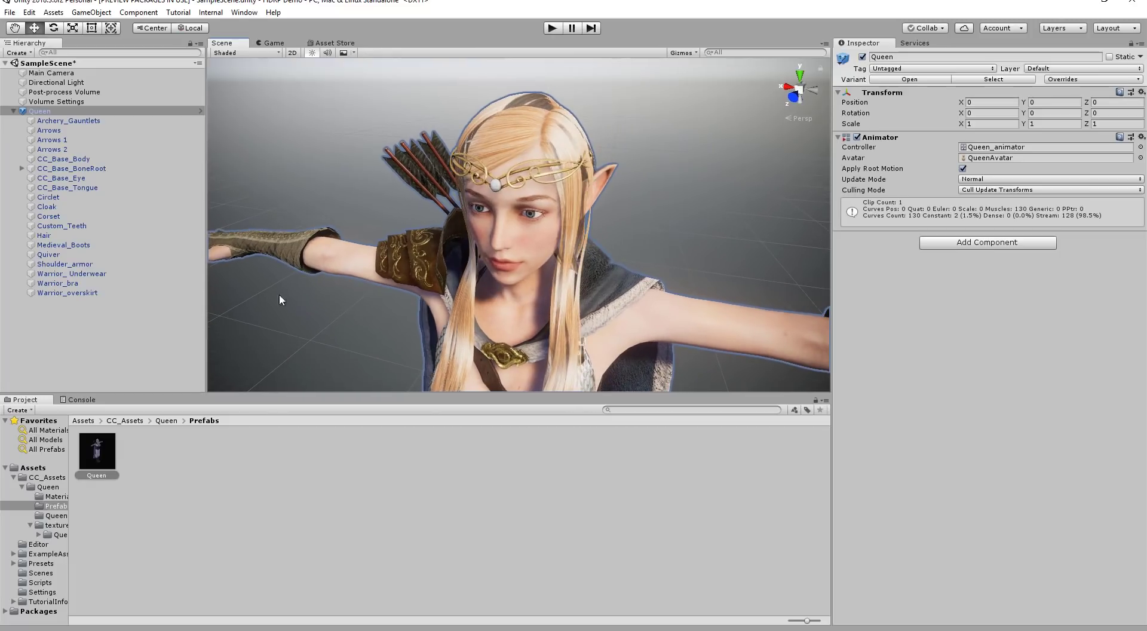
{"action": "left_click", "coordinate": [48, 237]}
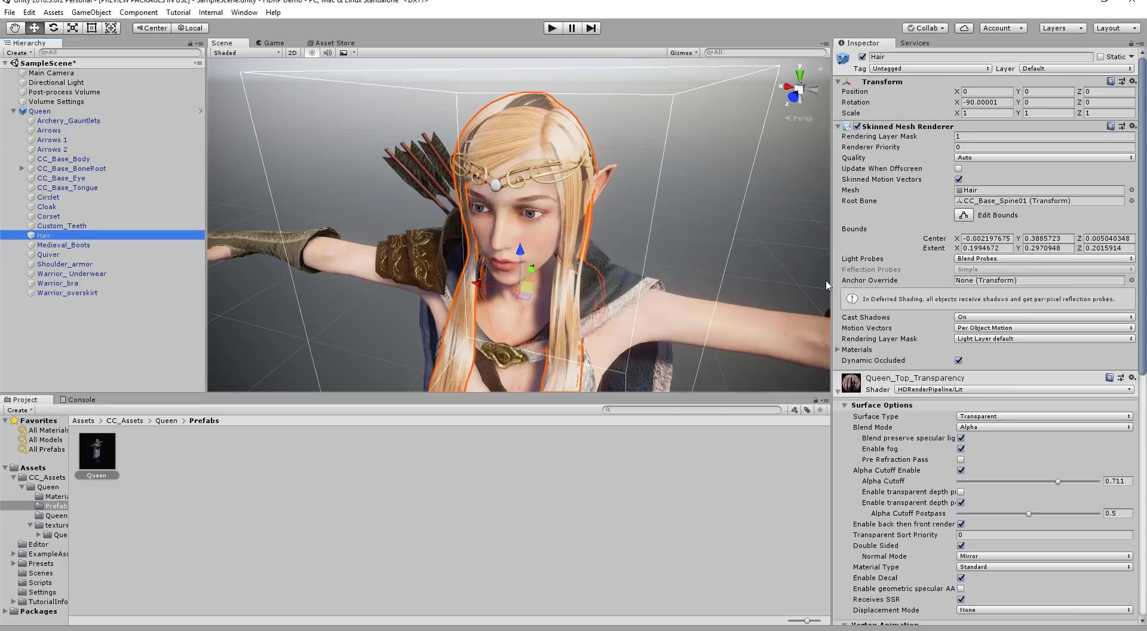
{"action": "left_click", "coordinate": [838, 391]}
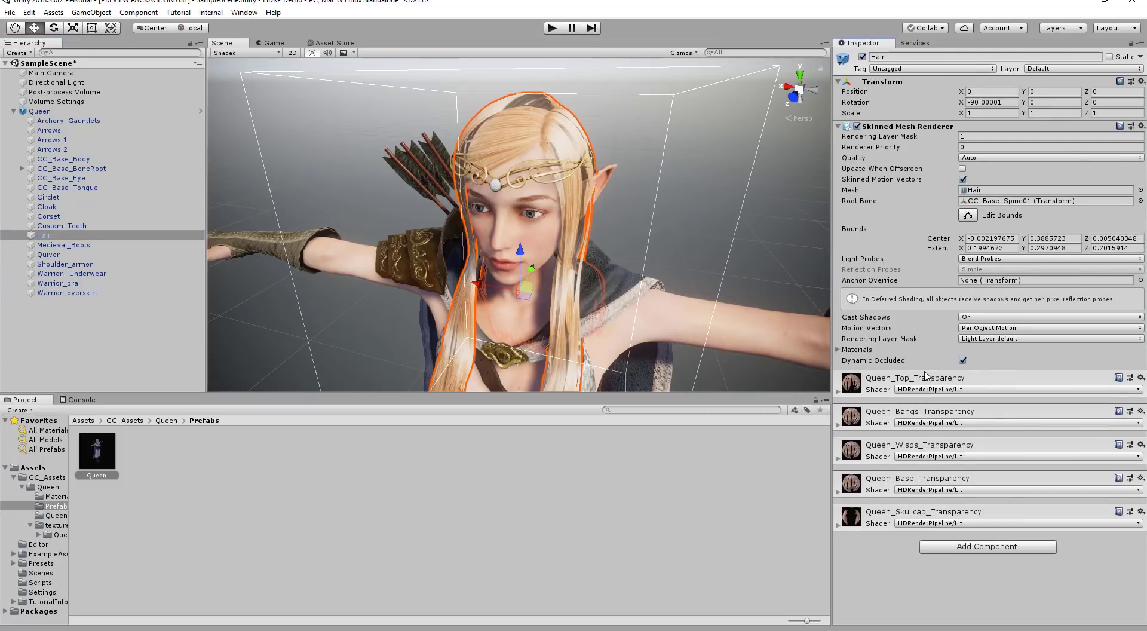
{"action": "left_click", "coordinate": [838, 392]}
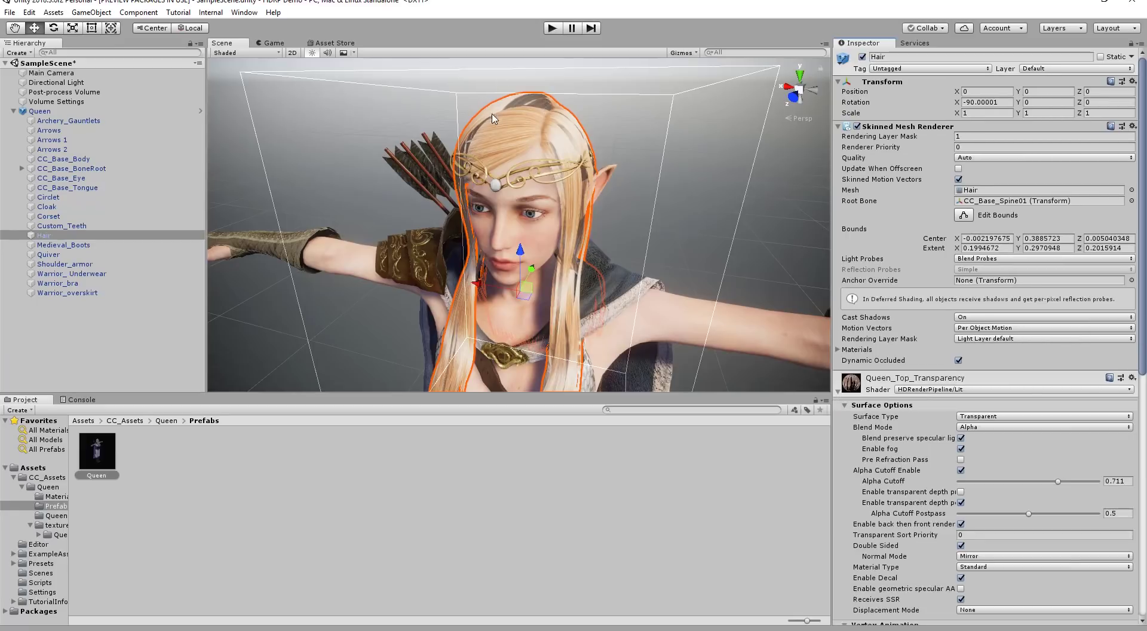
{"action": "left_click_drag", "start_coordinate": [563, 176], "coordinate": [549, 182], "text": "alt"}
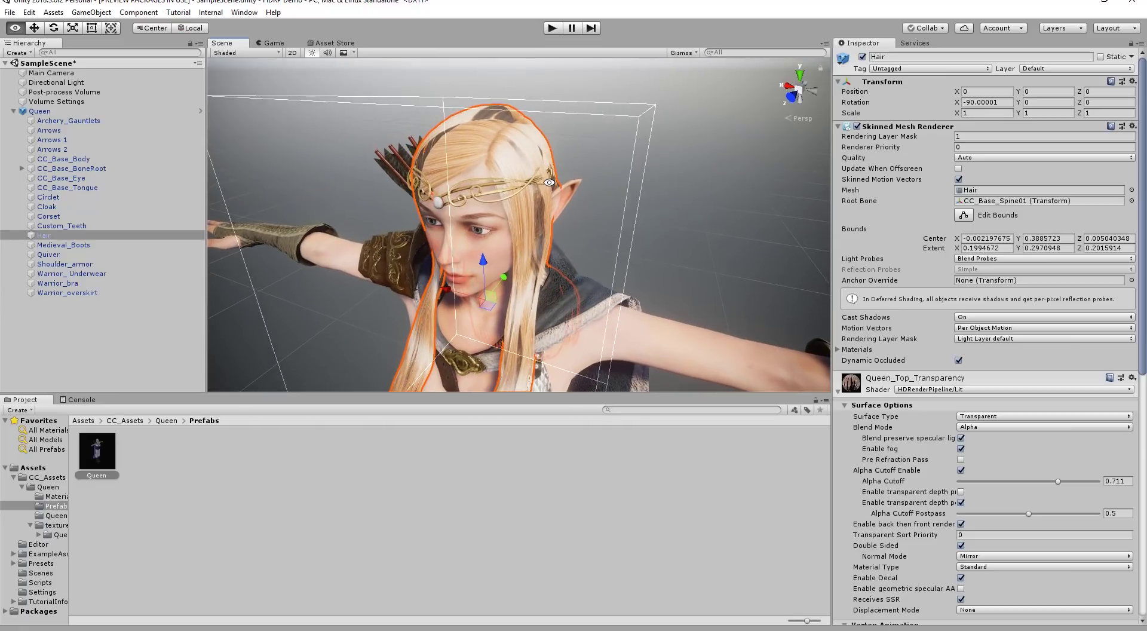
{"action": "scroll", "coordinate": [974, 388], "scroll_direction": "down", "scroll_amount": 6}
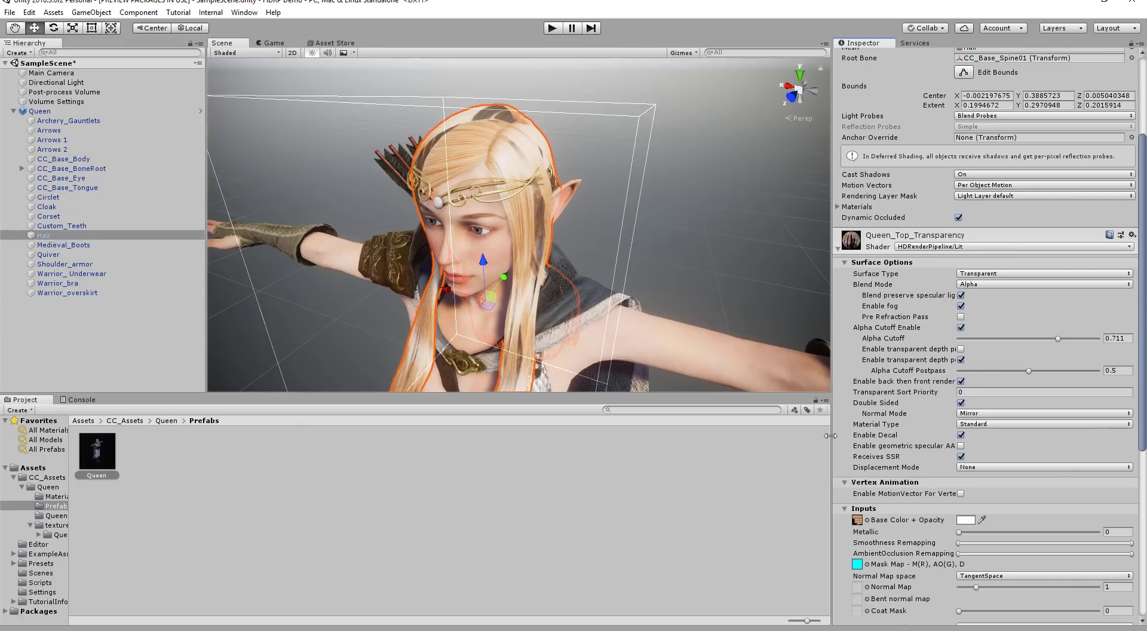
- Enable transparent depth prepass on Queen_Top_Transparency with Alpha Cutoff Prepass about 0.451
{"action": "left_click_drag", "start_coordinate": [831, 436], "coordinate": [775, 442]}
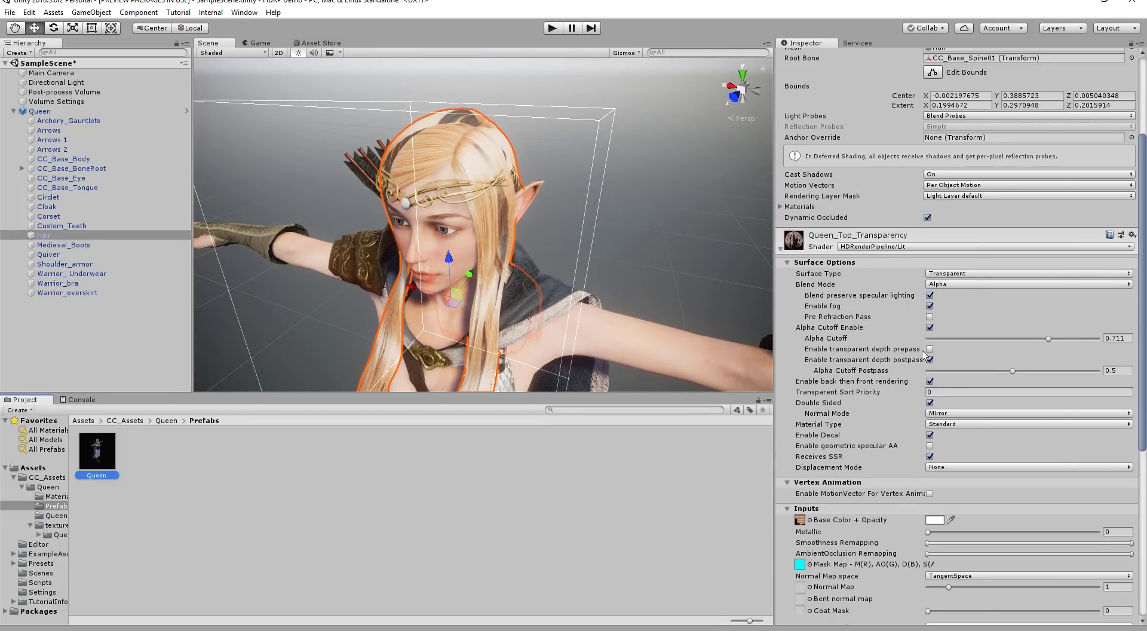
{"action": "right_click_drag", "start_coordinate": [495, 200], "coordinate": [634, 232], "text": "alt"}
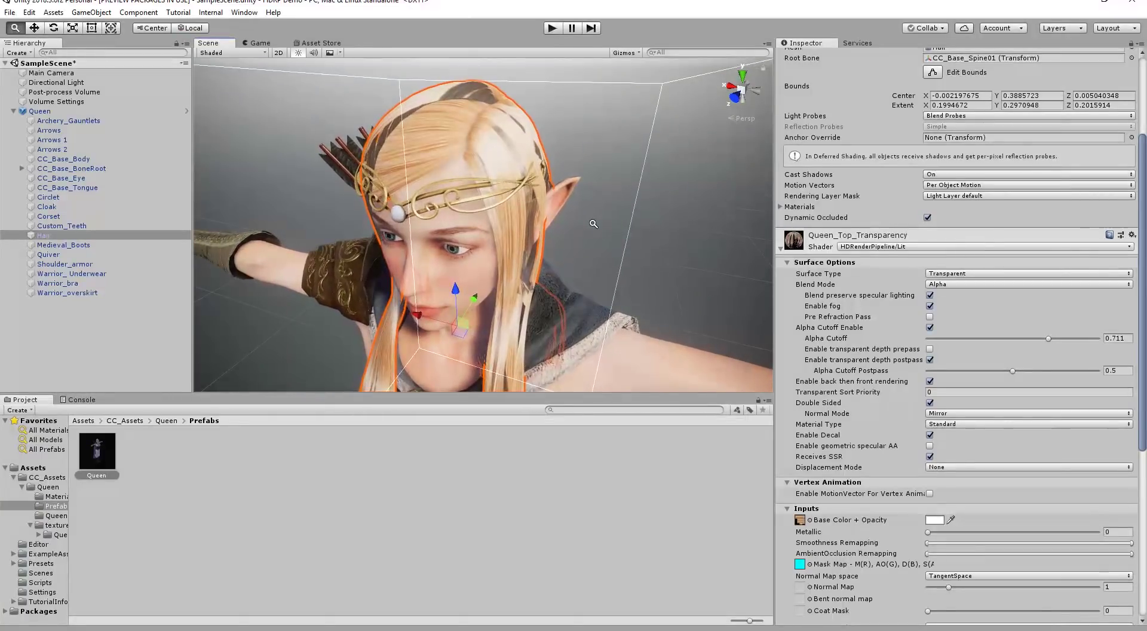
{"action": "left_click", "coordinate": [929, 349]}
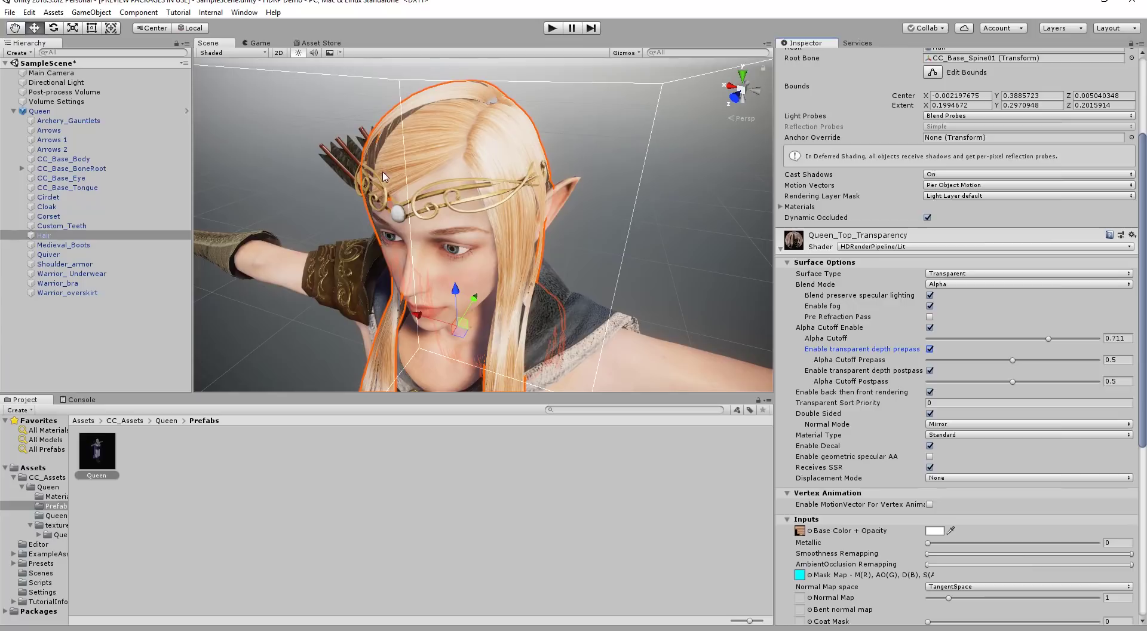
{"action": "mouse_move", "coordinate": [369, 268]}
{"action": "left_mouse_down", "text": "alt"}
{"action": "mouse_move", "coordinate": [373, 258]}
{"action": "mouse_move", "coordinate": [373, 271]}
{"action": "left_mouse_up", "text": "alt"}
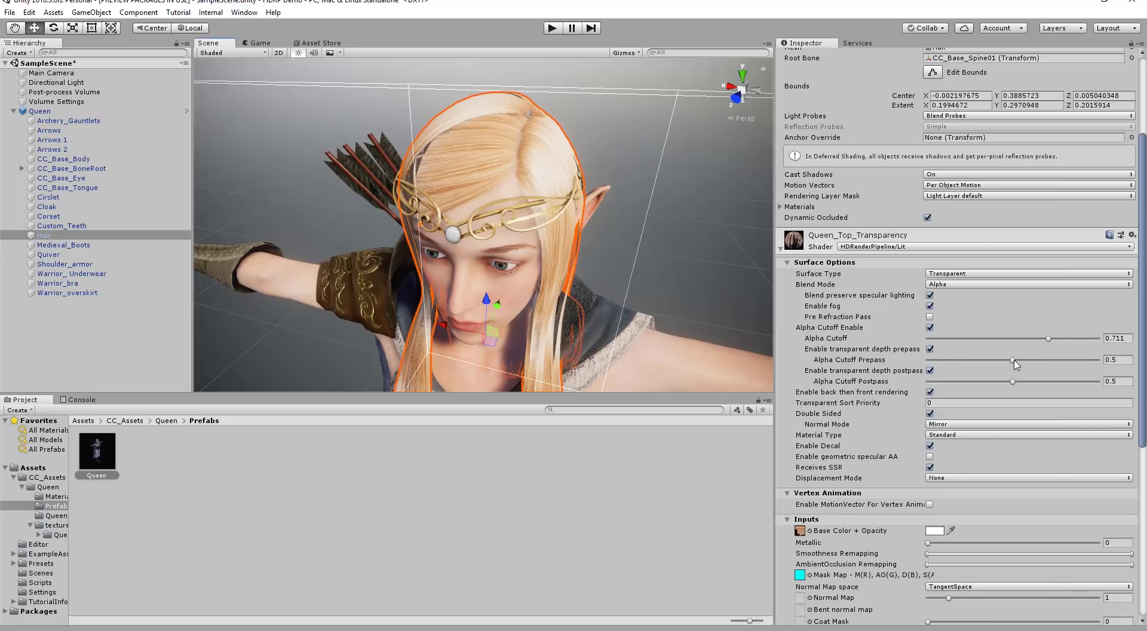
{"action": "mouse_move", "coordinate": [1013, 361]}
{"action": "left_mouse_down"}
{"action": "mouse_move", "coordinate": [972, 362]}
{"action": "mouse_move", "coordinate": [1117, 366]}
{"action": "mouse_move", "coordinate": [937, 369]}
{"action": "mouse_move", "coordinate": [1036, 368]}
{"action": "mouse_move", "coordinate": [1006, 368]}
{"action": "left_mouse_up"}
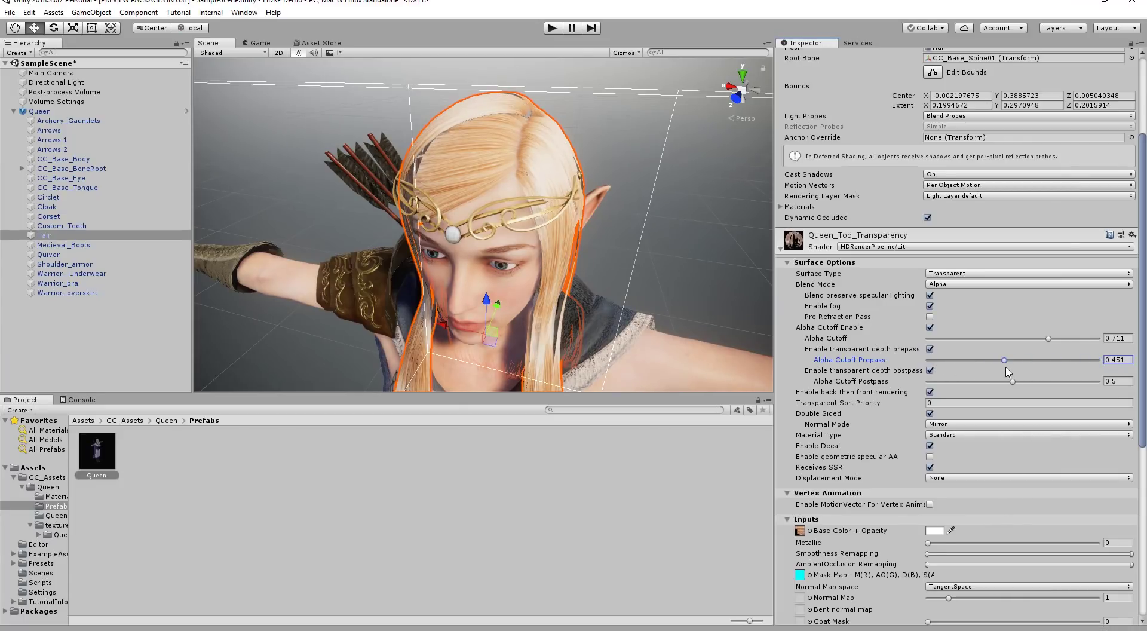
- Enable transparent depth prepass on Queen_Bangs_Transparency with a prepass cutoff of 0.363
{"action": "left_click", "coordinate": [780, 250]}
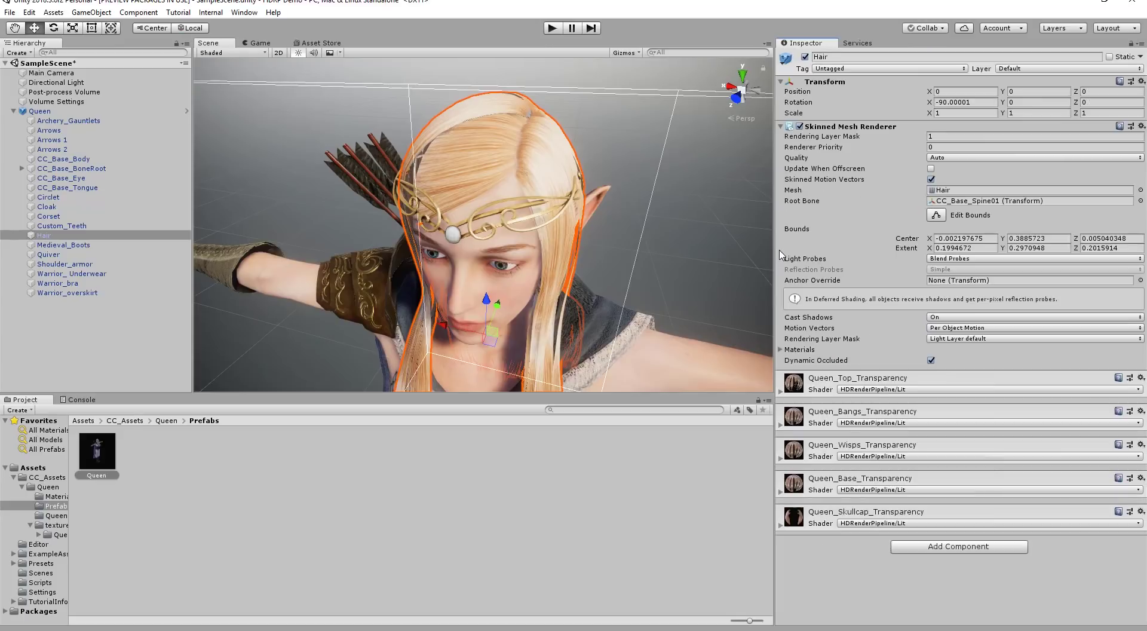
{"action": "left_click", "coordinate": [781, 426]}
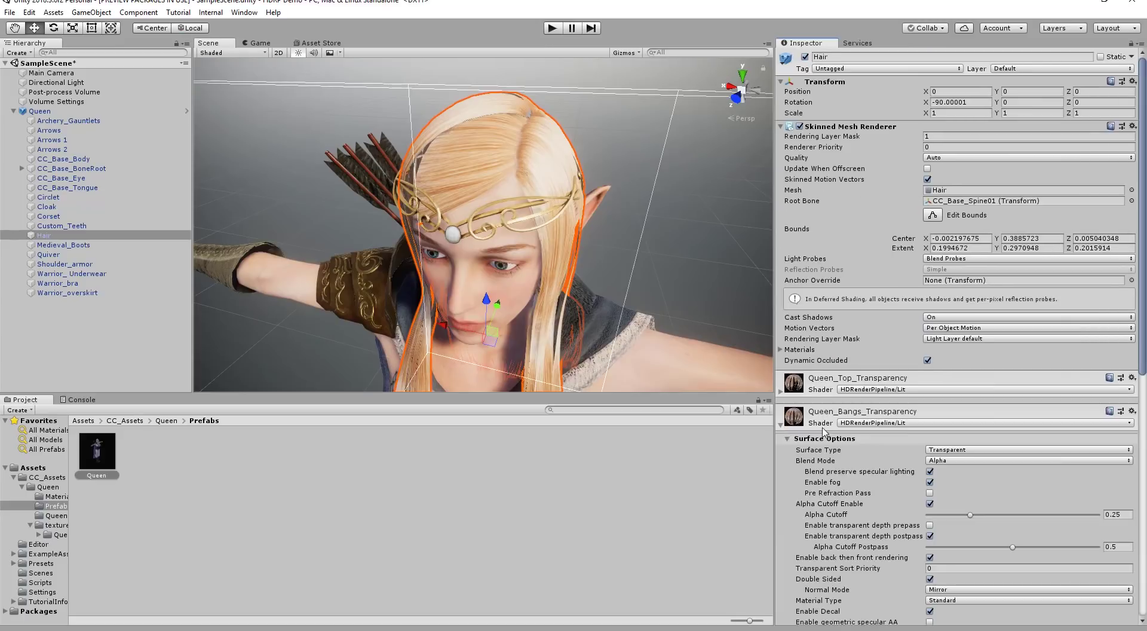
{"action": "scroll", "coordinate": [838, 501], "scroll_direction": "down", "scroll_amount": 5}
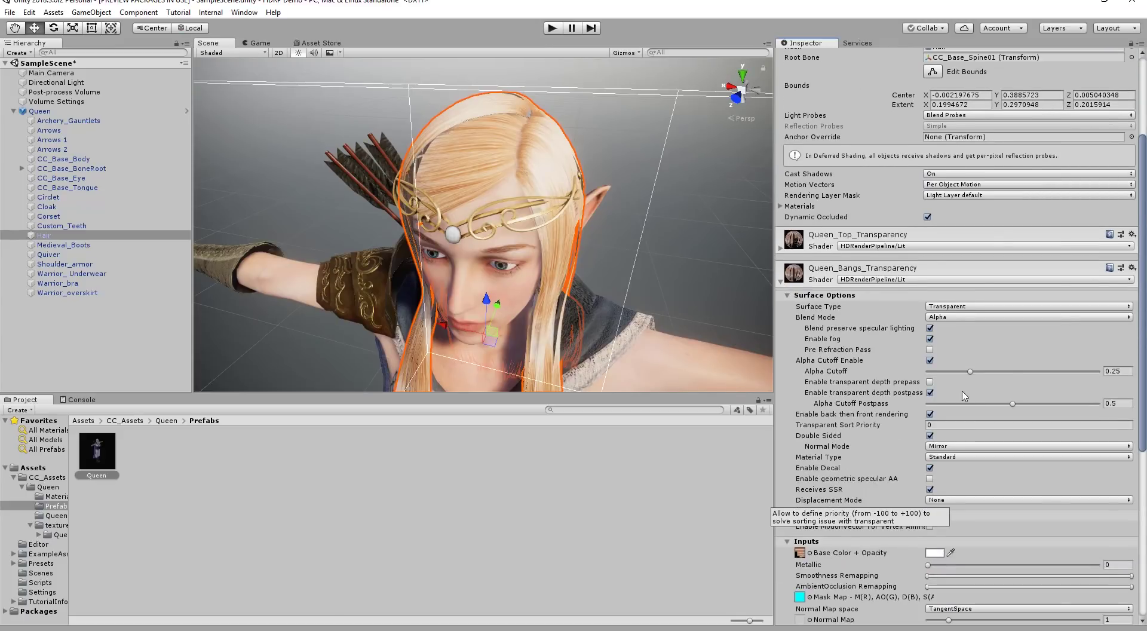
{"action": "left_click", "coordinate": [930, 382]}
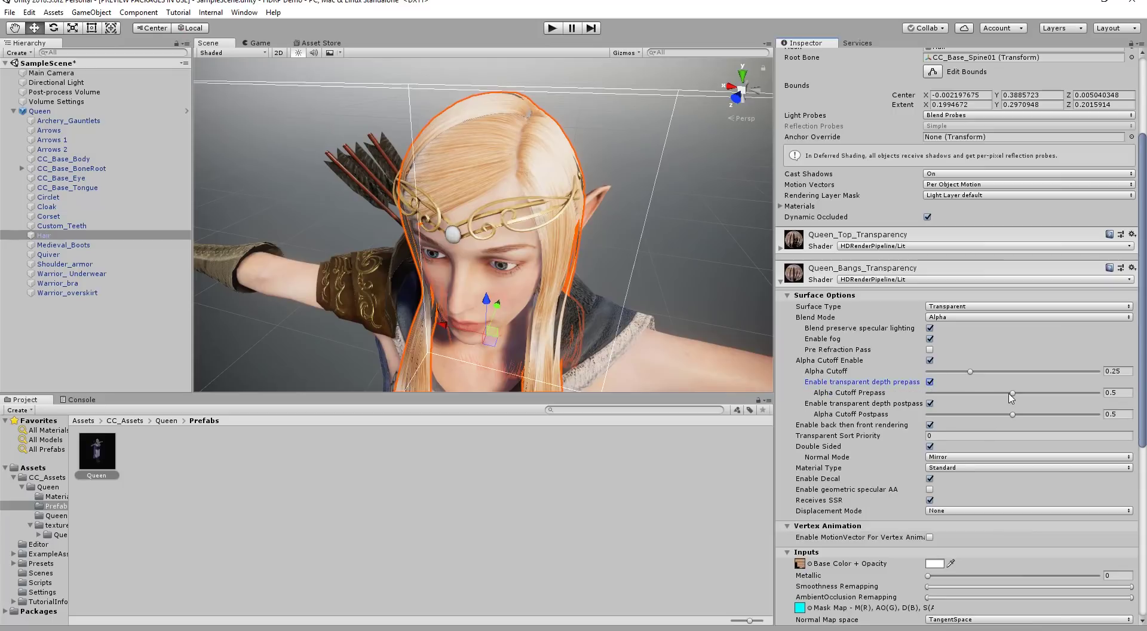
{"action": "left_click_drag", "start_coordinate": [1013, 397], "coordinate": [989, 397]}
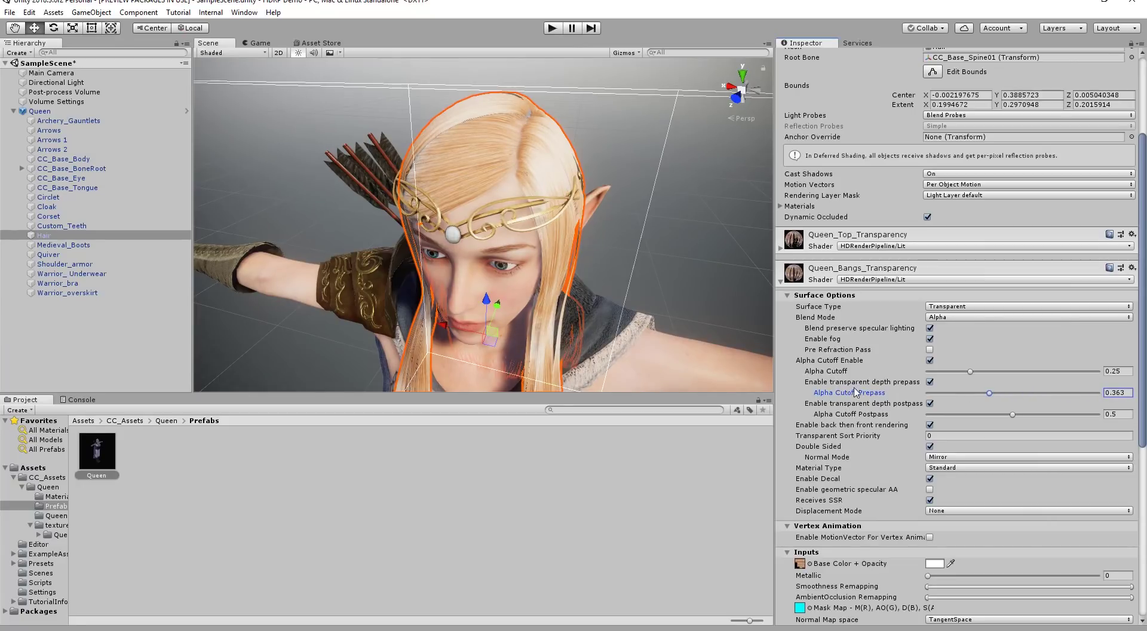
- Enable transparent depth prepass on Queen_Wisps_Transparency, prepass cutoff 0.16
{"action": "left_click", "coordinate": [781, 282]}
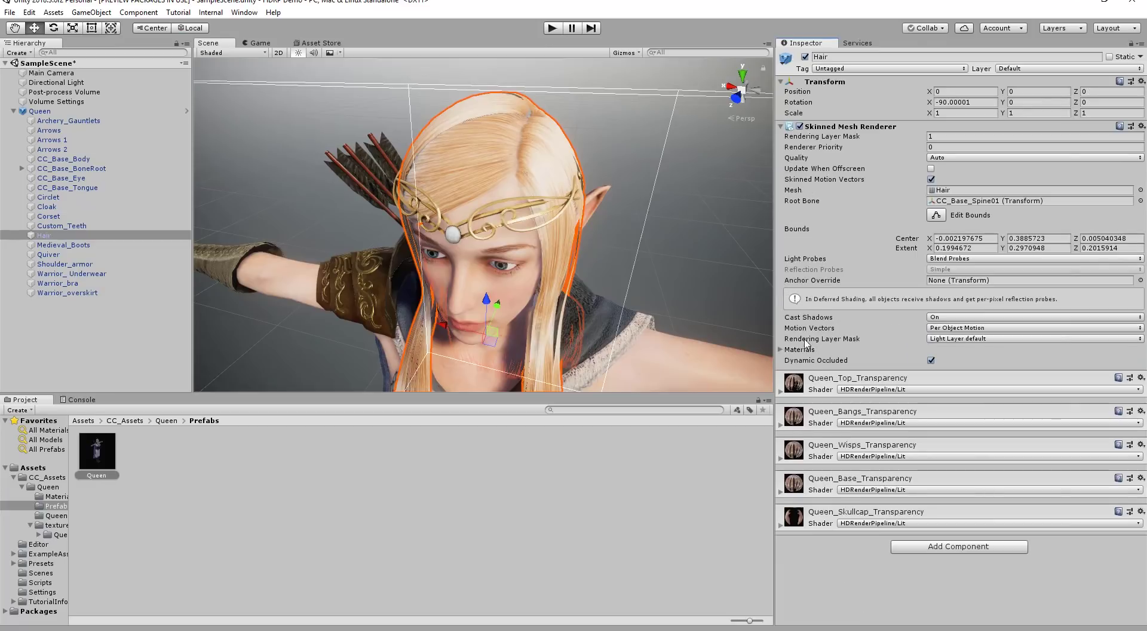
{"action": "left_click", "coordinate": [781, 465]}
{"action": "scroll", "coordinate": [839, 489], "scroll_direction": "down", "scroll_amount": 5}
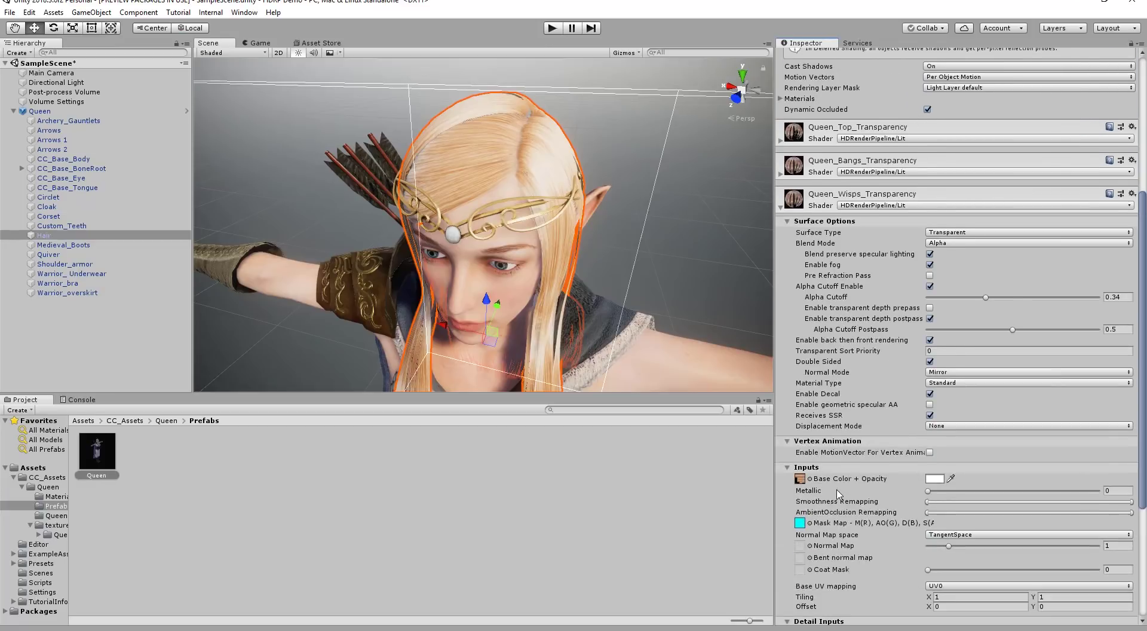
{"action": "left_click", "coordinate": [930, 308]}
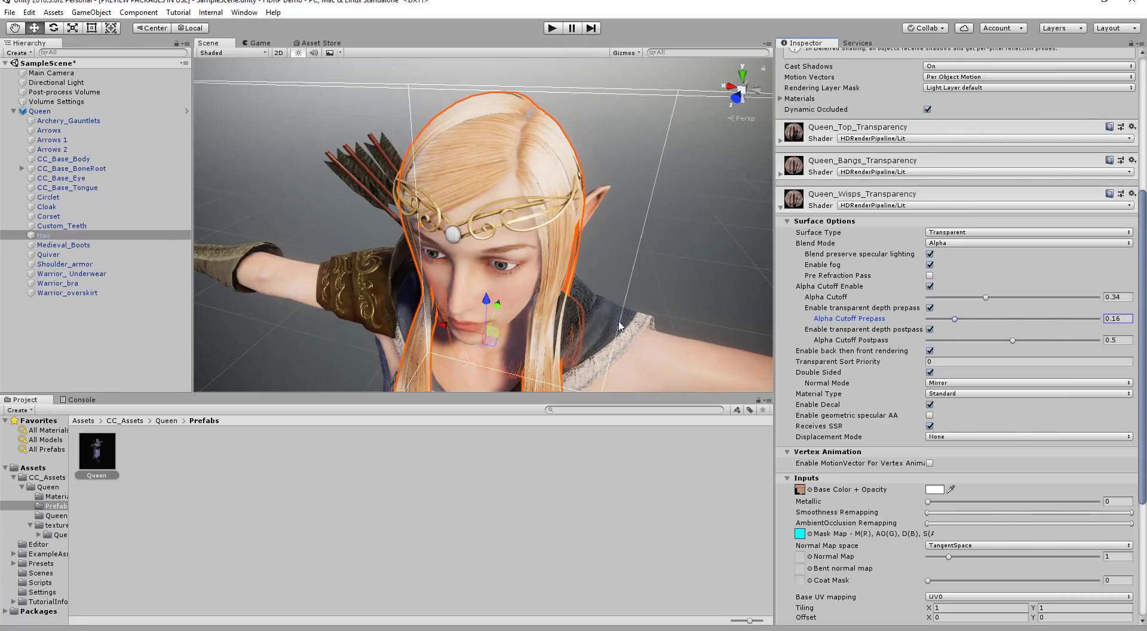
{"action": "left_click_drag", "start_coordinate": [592, 312], "coordinate": [613, 297], "text": "alt"}
- Enable depth prepass on Queen_Base_Transparency at cutoff 0.5, toggling it off and on to compare
{"action": "left_click", "coordinate": [782, 207]}
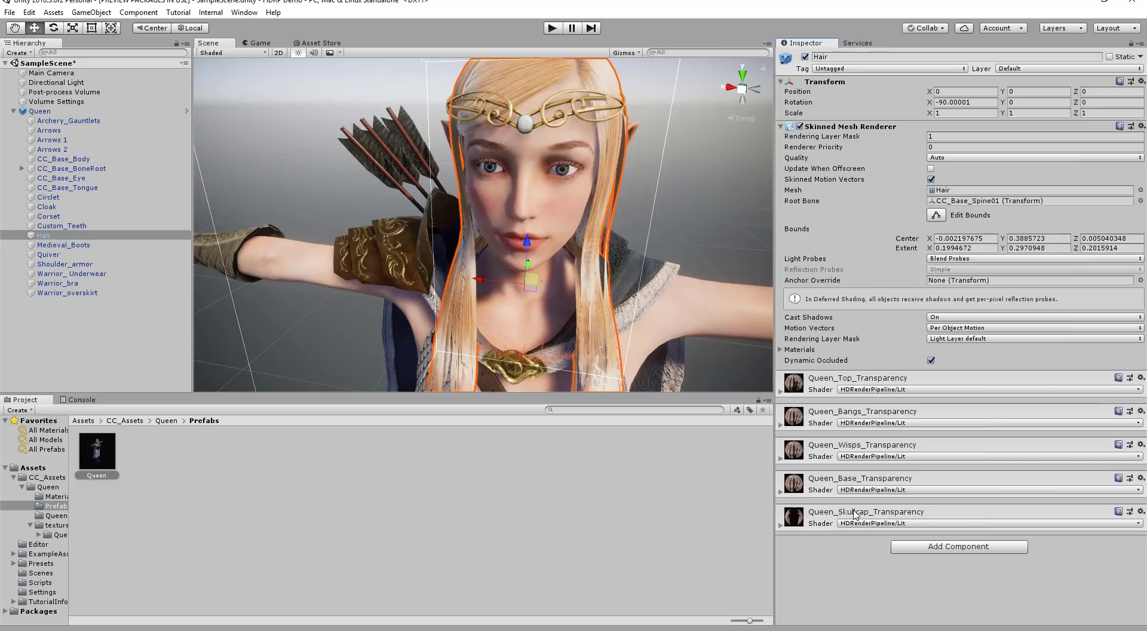
{"action": "left_click", "coordinate": [782, 491]}
{"action": "scroll", "coordinate": [885, 482], "scroll_direction": "down", "scroll_amount": 3}
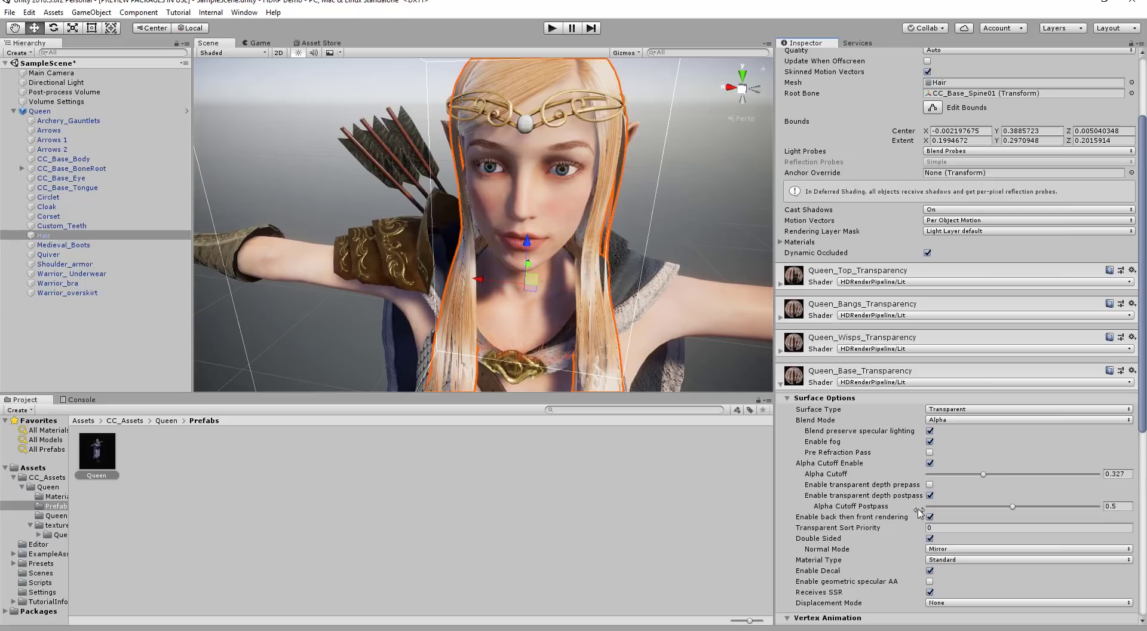
{"action": "left_click", "coordinate": [929, 484]}
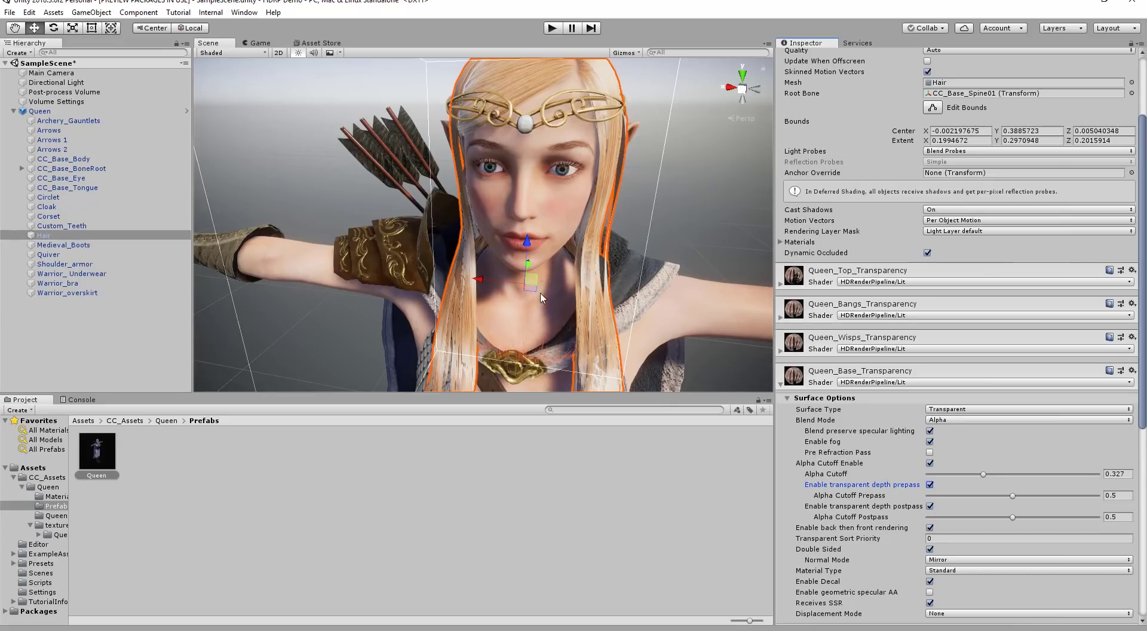
{"action": "left_click_drag", "start_coordinate": [662, 200], "coordinate": [526, 215], "text": "alt"}
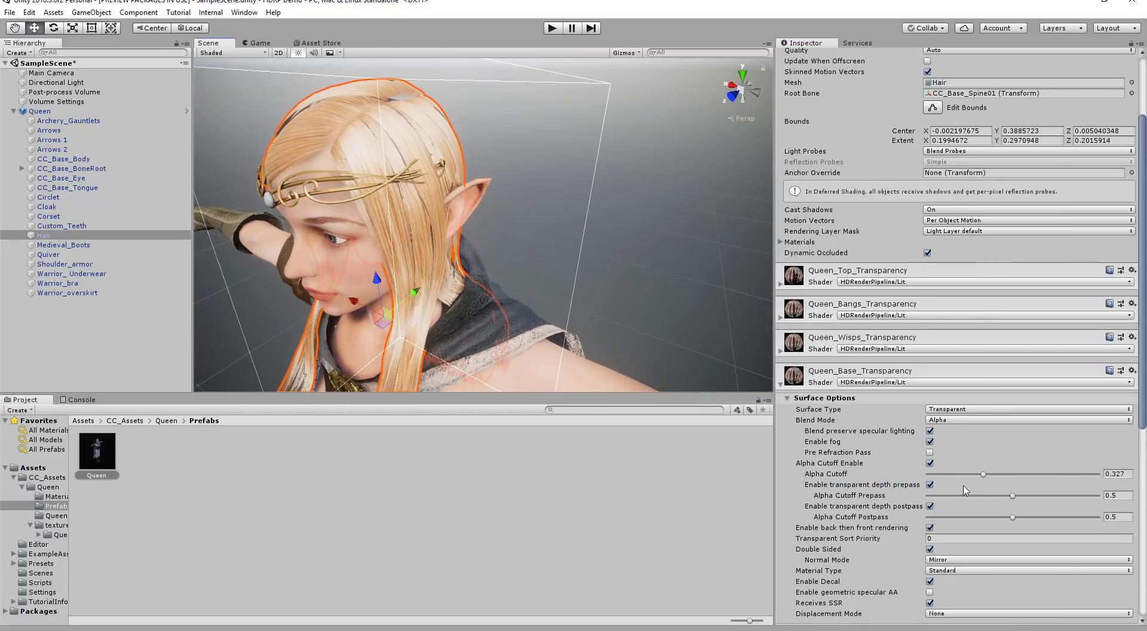
{"action": "left_click", "coordinate": [929, 485]}
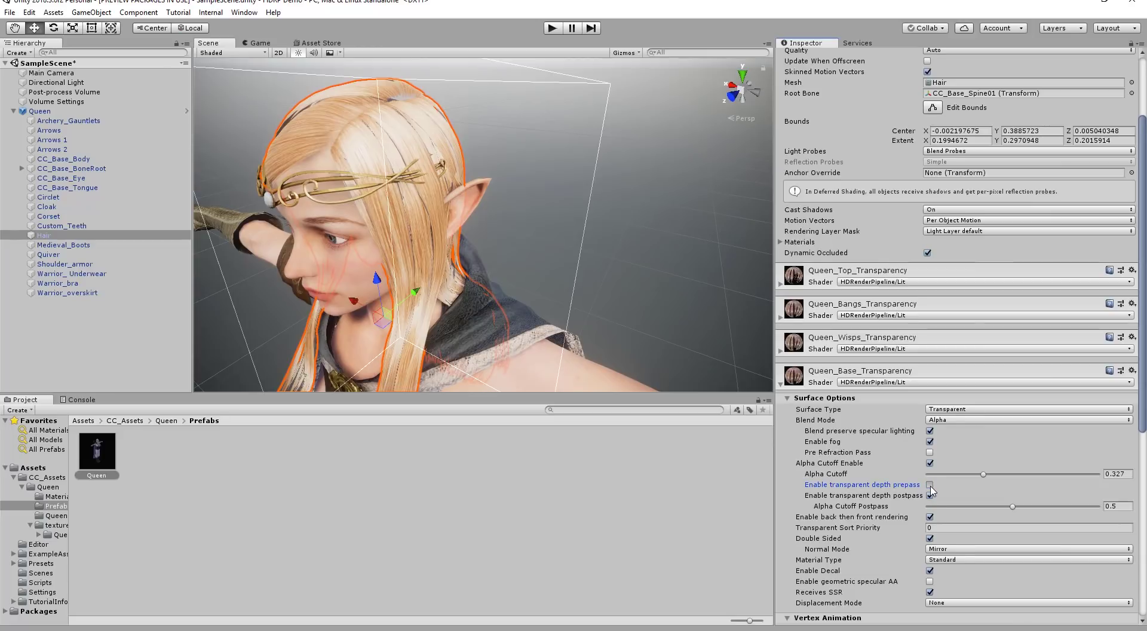
{"action": "left_click", "coordinate": [929, 484]}
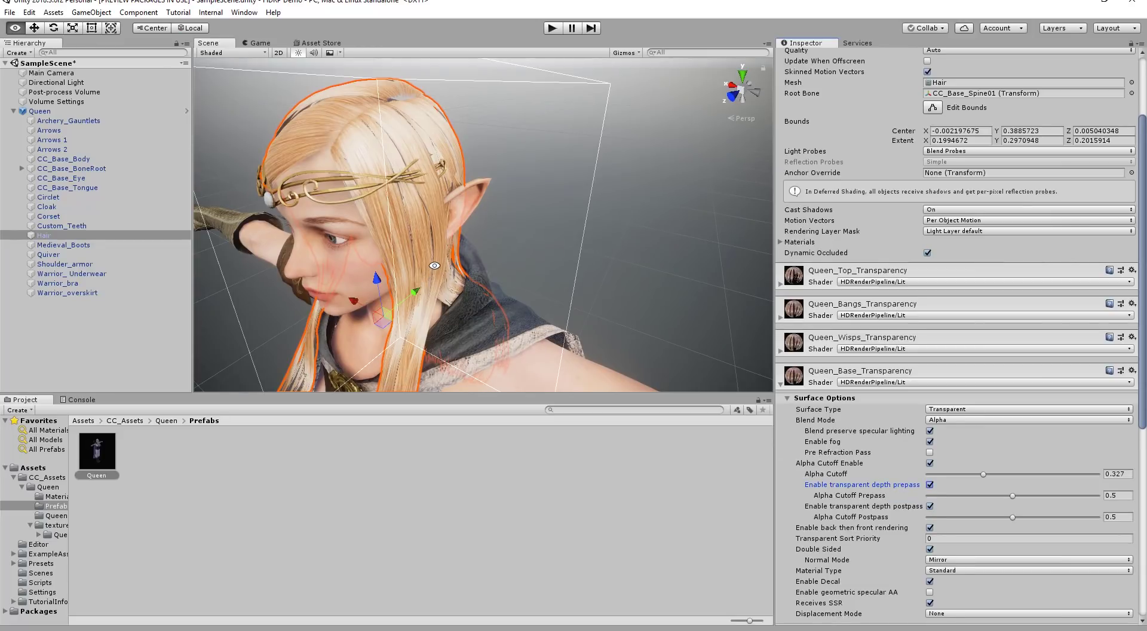
{"action": "left_click_drag", "start_coordinate": [434, 265], "coordinate": [505, 249], "text": "alt"}
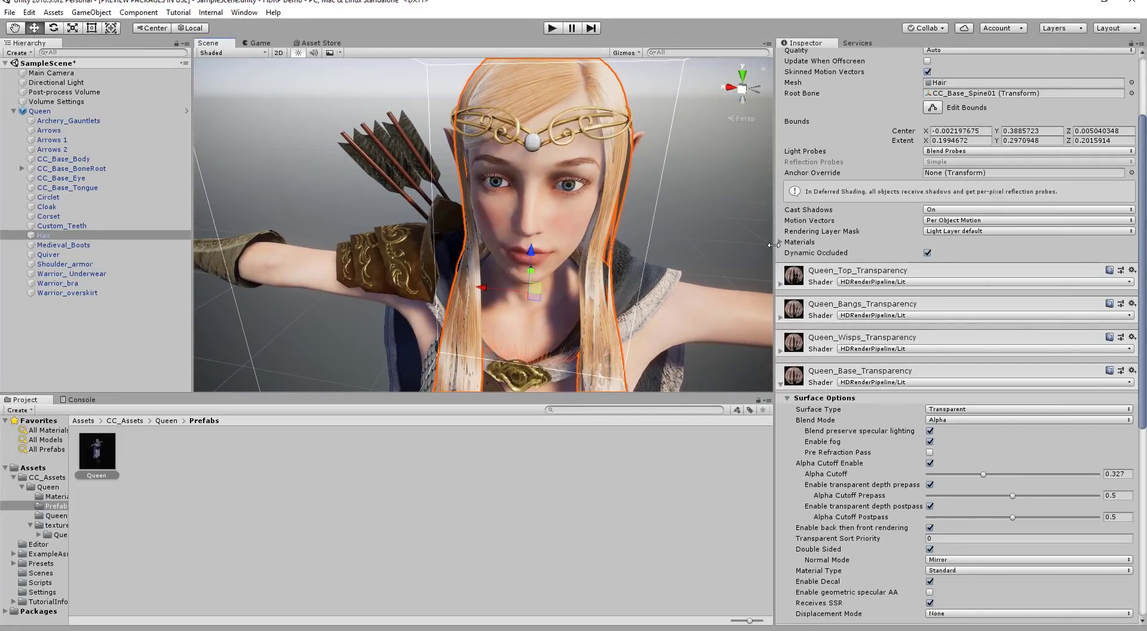
{"action": "left_click_drag", "start_coordinate": [774, 245], "coordinate": [858, 245]}
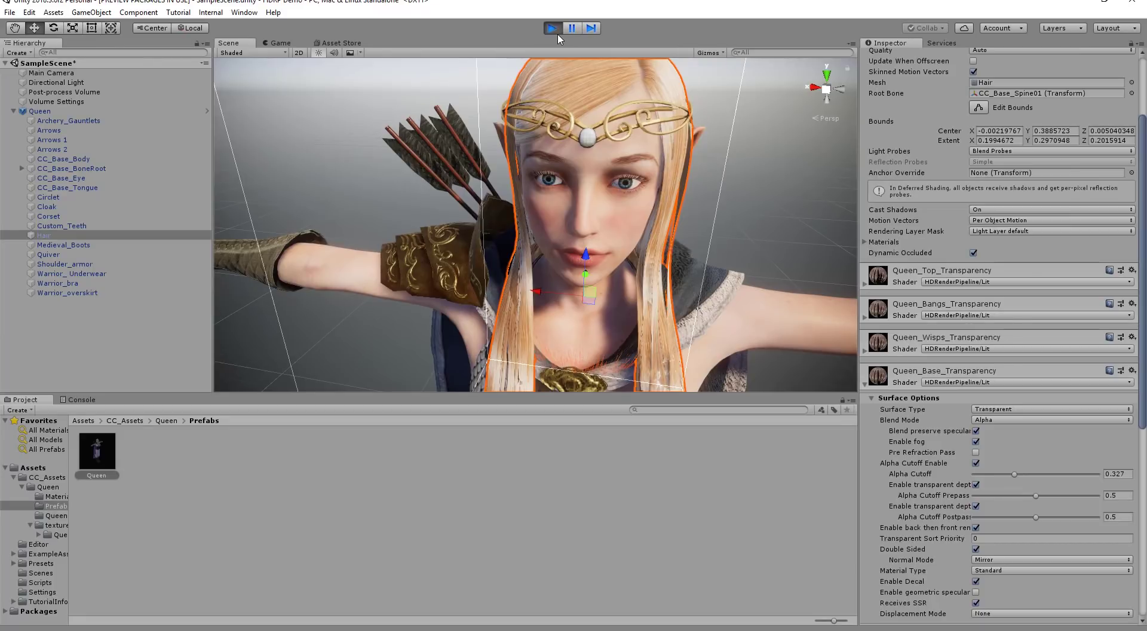
- During Play mode, switch to the Scene view and zoom out around the Queen
{"action": "left_click", "coordinate": [240, 47]}
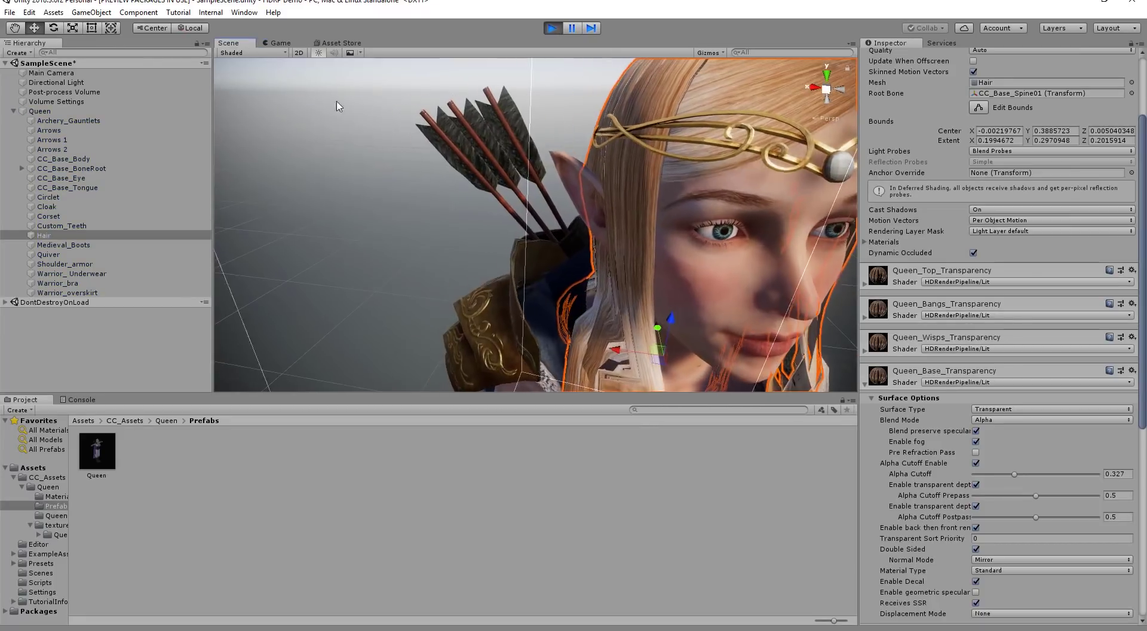
{"action": "scroll", "coordinate": [687, 193], "scroll_direction": "down", "scroll_amount": 3}
{"action": "left_click_drag", "start_coordinate": [687, 192], "coordinate": [719, 271], "text": "alt"}
{"action": "scroll", "coordinate": [720, 270], "scroll_direction": "down", "scroll_amount": 5}
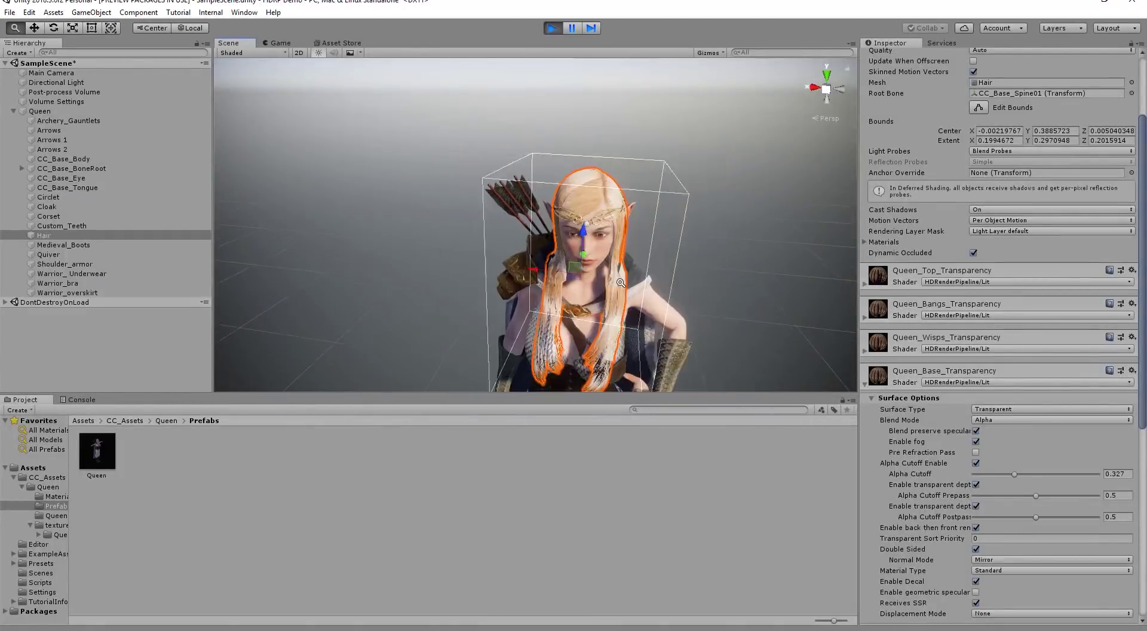
{"action": "mouse_move", "coordinate": [674, 190]}
{"action": "left_mouse_down"}
{"action": "mouse_move", "coordinate": [677, 215]}
{"action": "mouse_move", "coordinate": [674, 110]}
{"action": "mouse_move", "coordinate": [678, 185]}
{"action": "mouse_move", "coordinate": [641, 191]}
{"action": "mouse_move", "coordinate": [654, 83]}
{"action": "mouse_move", "coordinate": [660, 178]}
{"action": "left_mouse_up"}
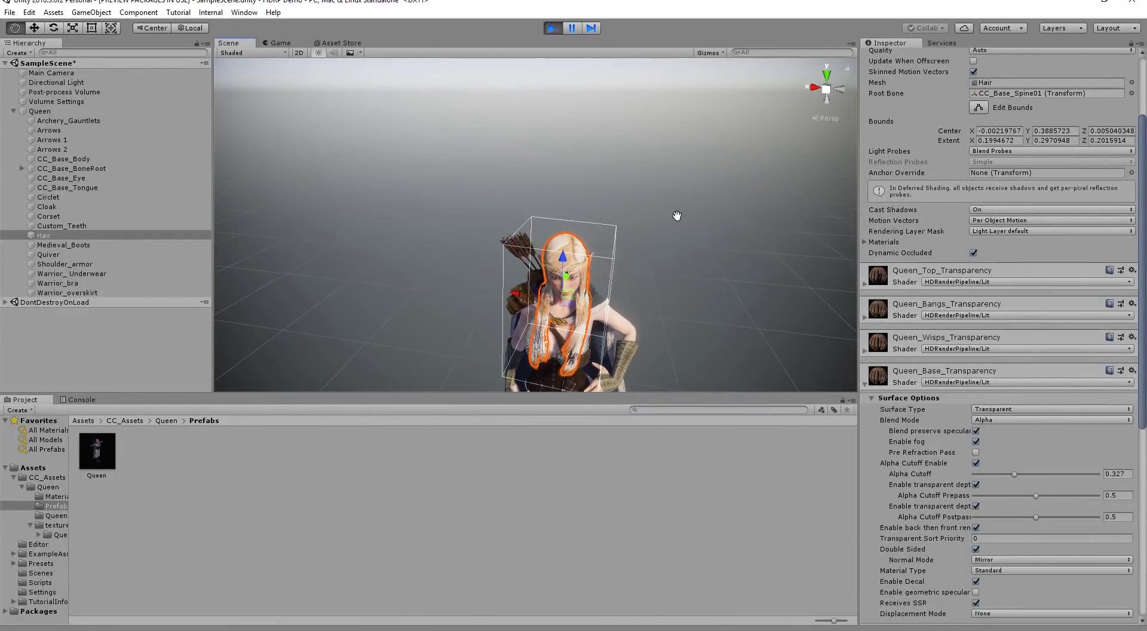
{"action": "scroll", "coordinate": [677, 216], "scroll_direction": "up", "scroll_amount": 5}
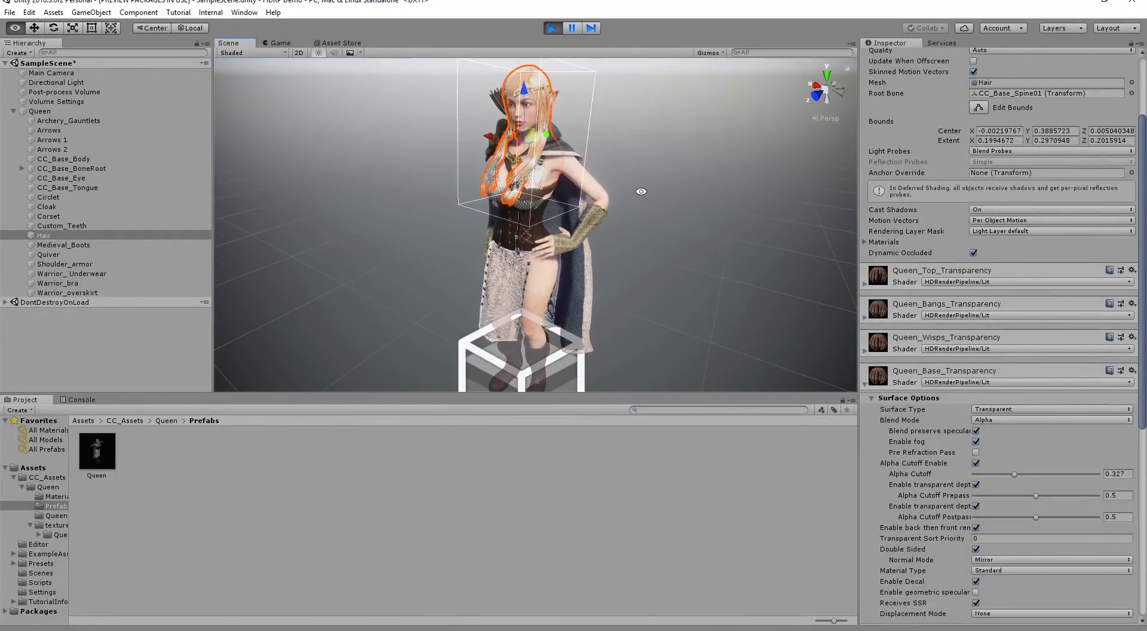
{"action": "scroll", "coordinate": [641, 191], "scroll_direction": "up", "scroll_amount": 4}
- Deselect the hair and move in close on the Queen's face to check it
{"action": "left_click", "coordinate": [611, 187]}
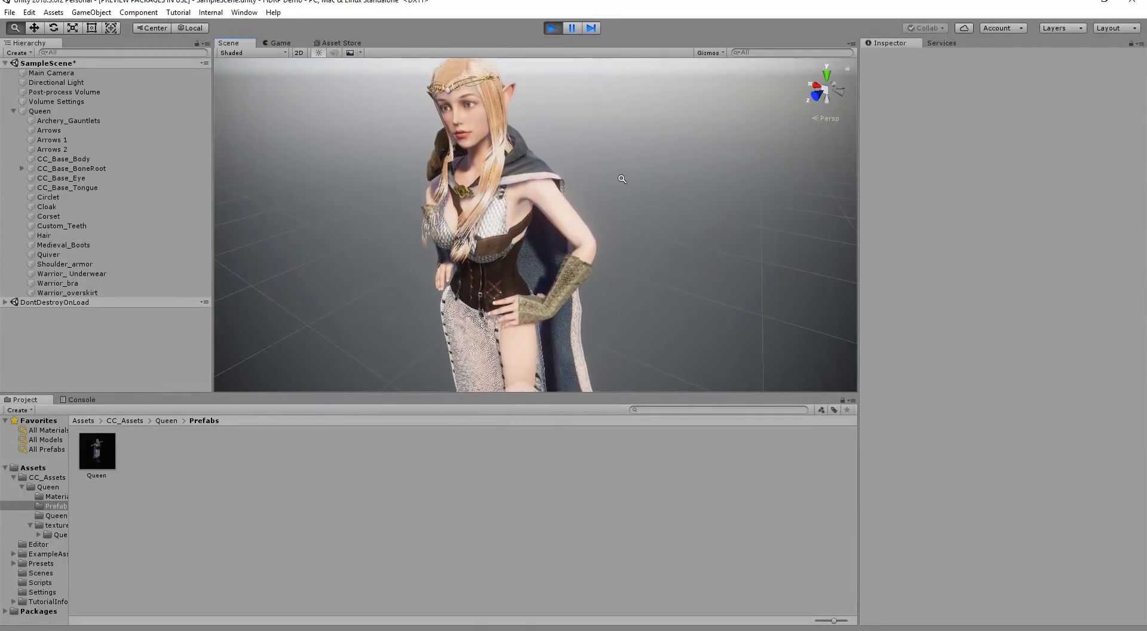
{"action": "middle_click_drag", "start_coordinate": [611, 187], "coordinate": [685, 155]}
{"action": "scroll", "coordinate": [685, 156], "scroll_direction": "up", "scroll_amount": 2}
{"action": "scroll", "coordinate": [685, 156], "scroll_direction": "up", "scroll_amount": 2}
{"action": "left_click_drag", "start_coordinate": [685, 155], "coordinate": [714, 180], "text": "alt"}
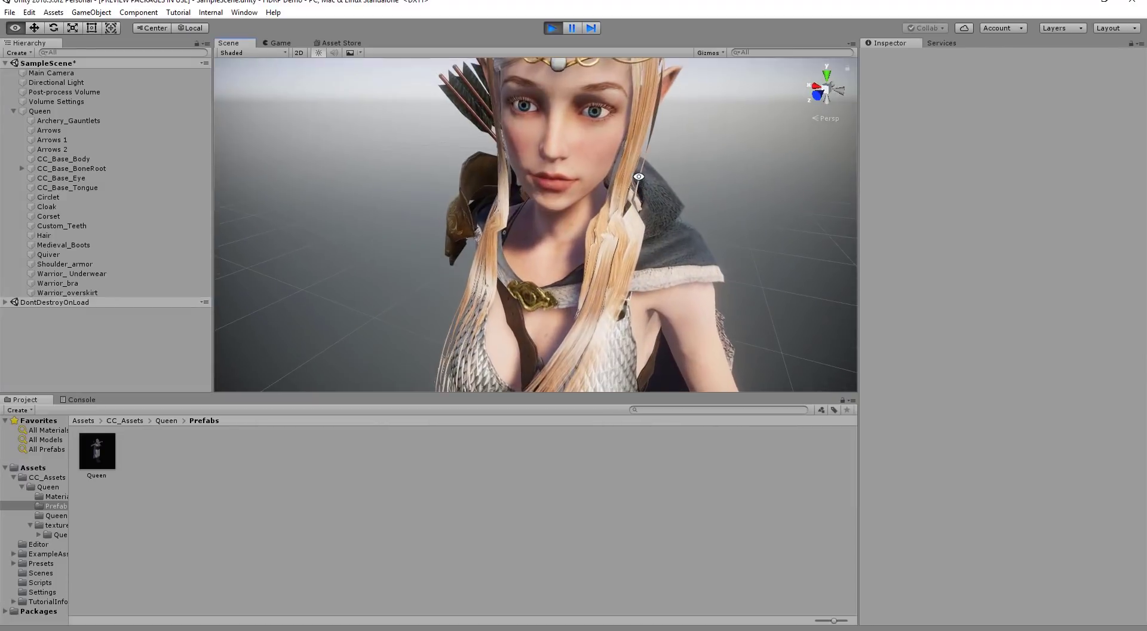
{"action": "scroll", "coordinate": [661, 172], "scroll_direction": "down", "scroll_amount": 3}
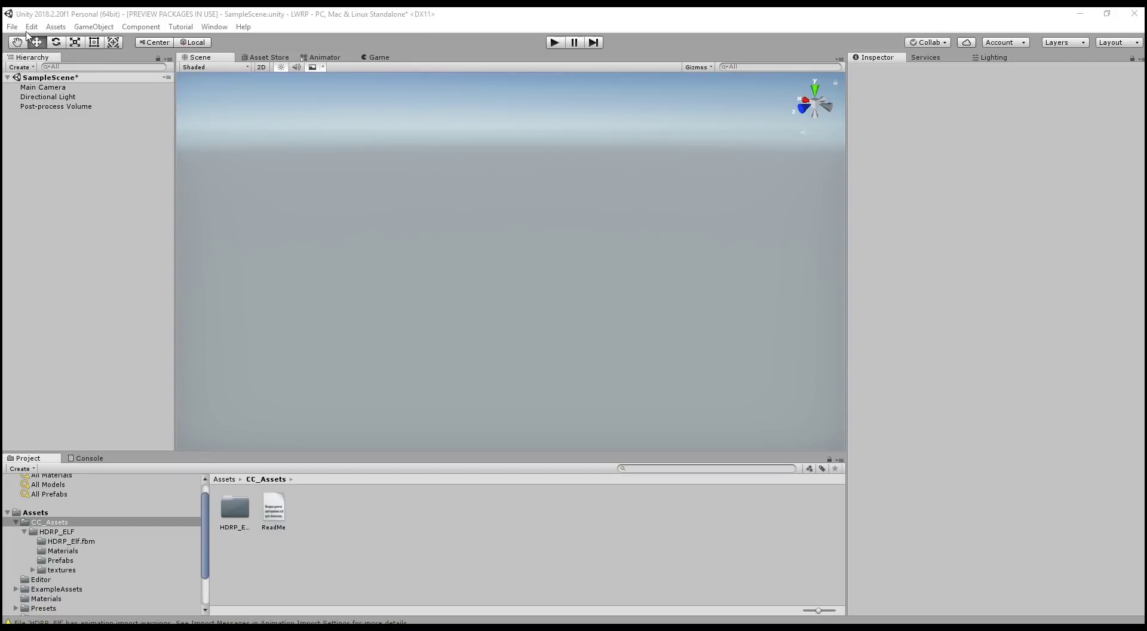
- Check the LWRP asset assigned in Project Settings > Graphics
{"action": "left_click", "coordinate": [32, 27]}
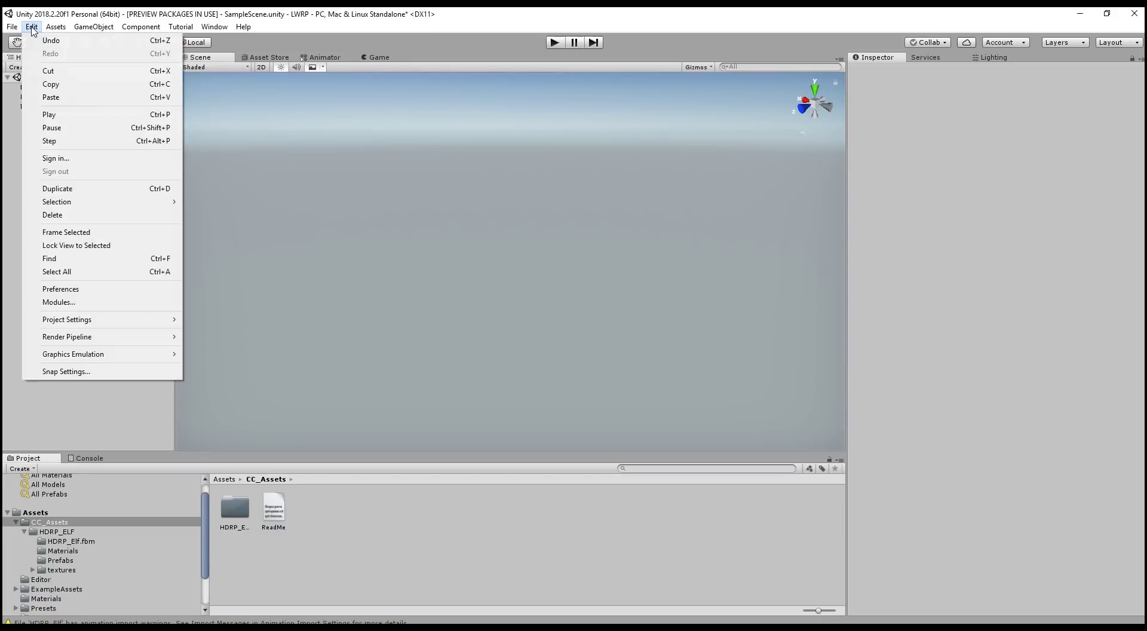
{"action": "mouse_move", "coordinate": [75, 318]}
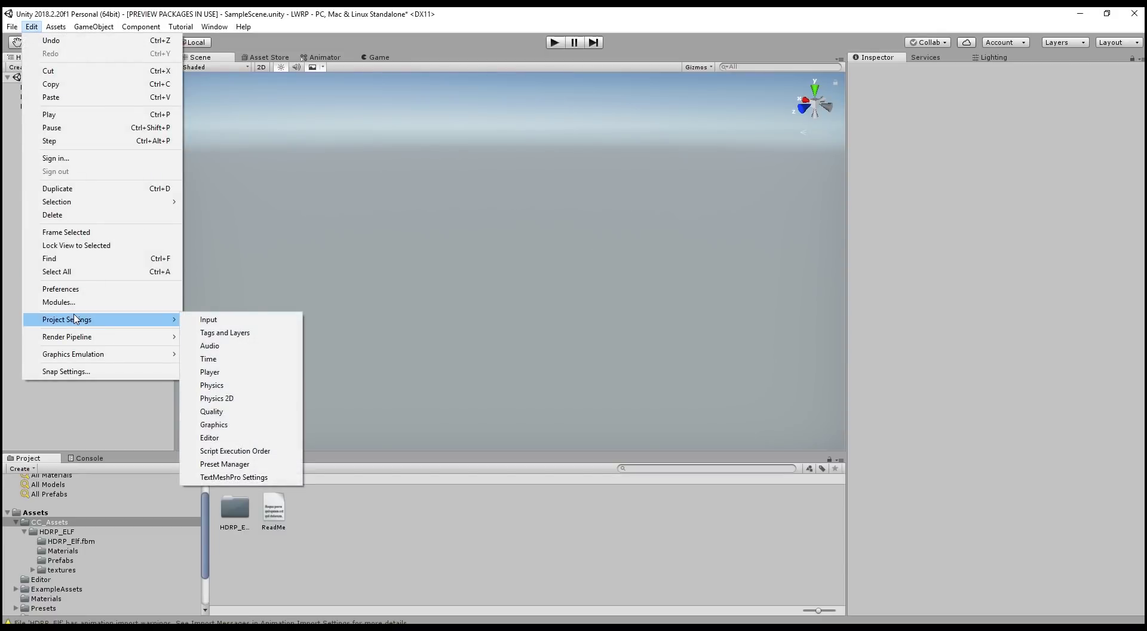
{"action": "left_click", "coordinate": [245, 425]}
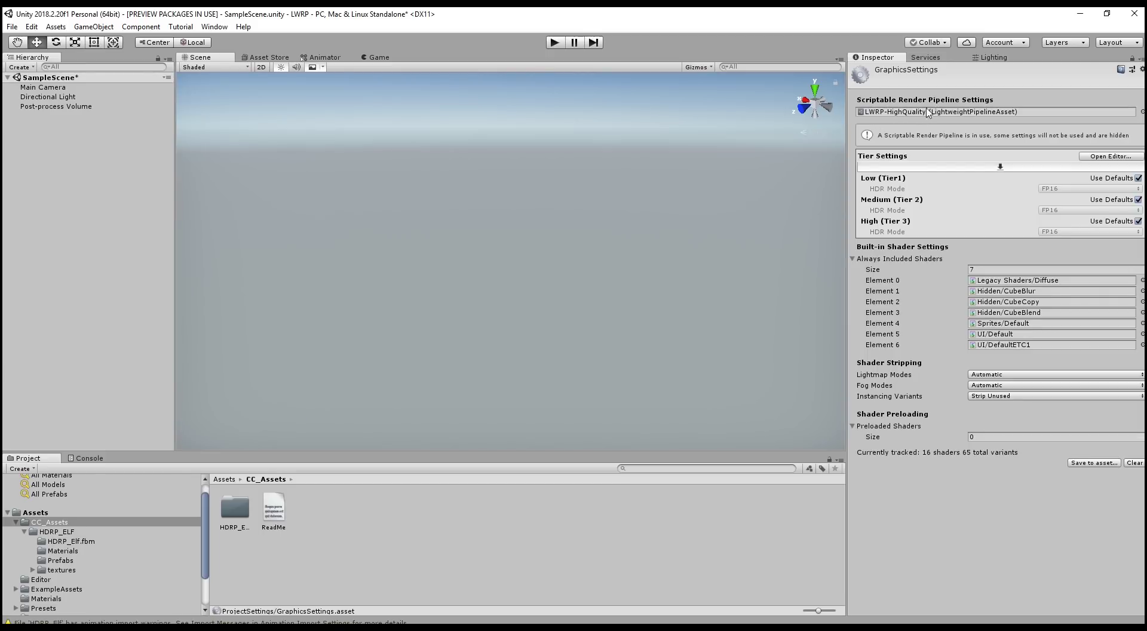
- Add the HDRP_Elf prefab from CC_Assets/HDRP_ELF/Prefabs to the scene Hierarchy
{"action": "left_click", "coordinate": [228, 509]}
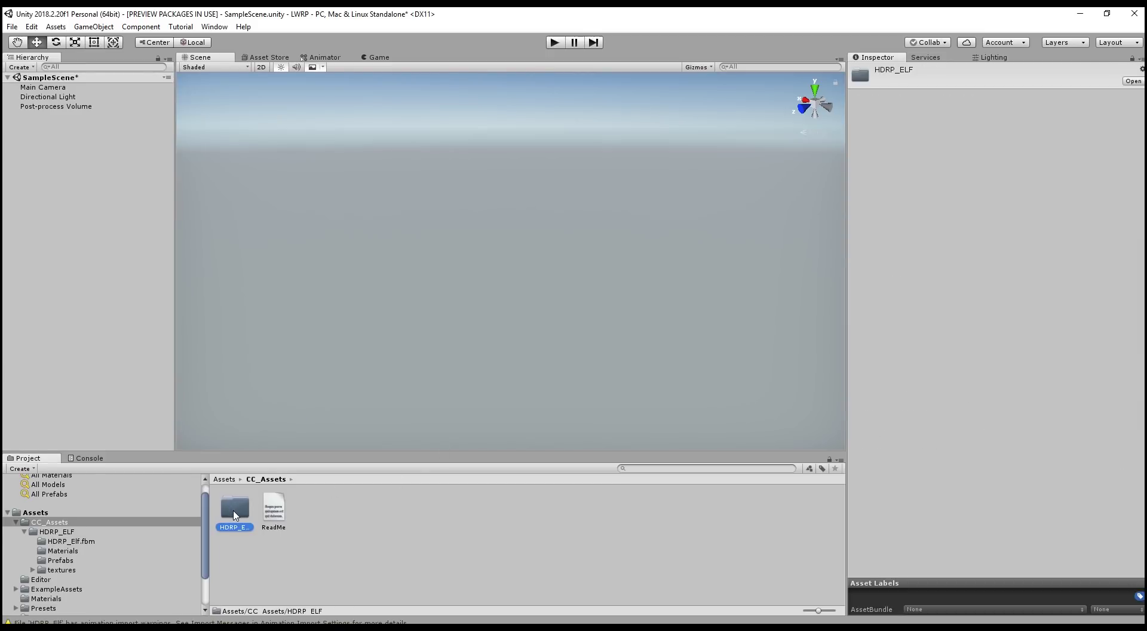
{"action": "double_click", "coordinate": [230, 509]}
{"action": "double_click", "coordinate": [311, 515]}
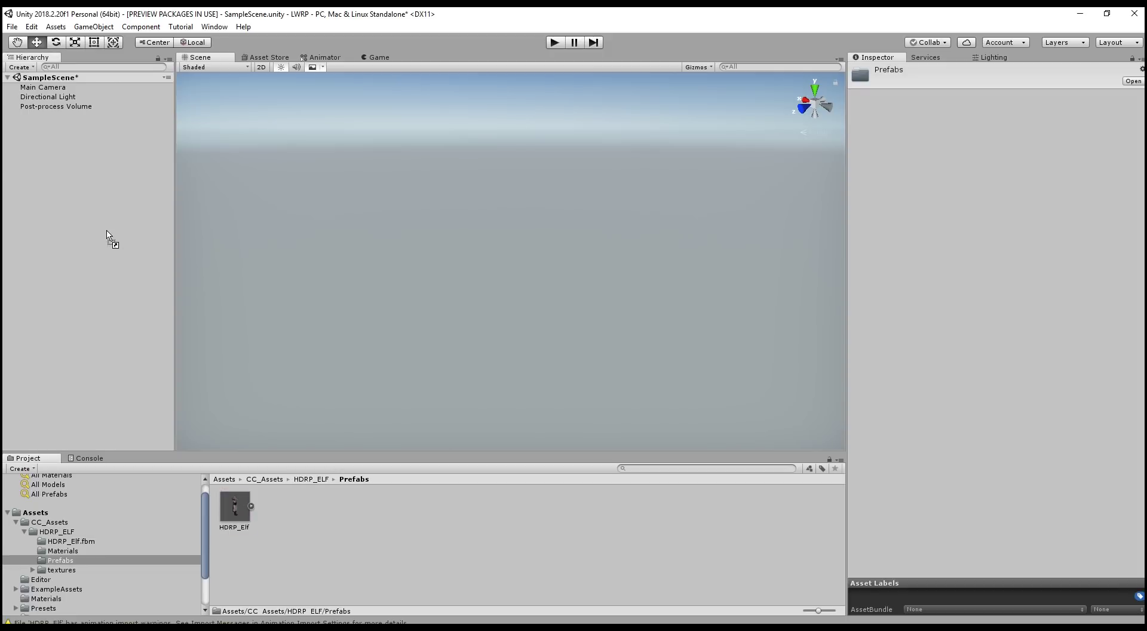
{"action": "left_click_drag", "start_coordinate": [108, 235], "coordinate": [92, 141]}
- Frame the elf's face and upper body in the Scene view, then enter play mode
{"action": "scroll", "coordinate": [514, 176], "scroll_direction": "up", "scroll_amount": 10}
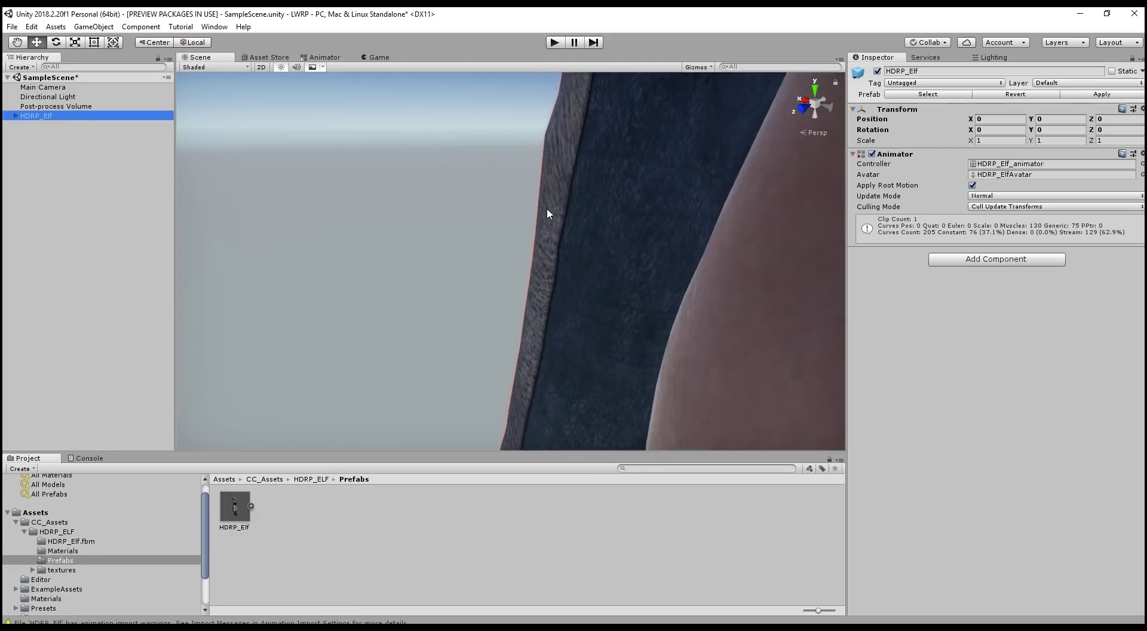
{"action": "middle_click_drag", "start_coordinate": [545, 215], "coordinate": [550, 286]}
{"action": "mouse_move", "coordinate": [550, 287]}
{"action": "left_mouse_down", "text": "alt"}
{"action": "mouse_move", "coordinate": [520, 277]}
{"action": "mouse_move", "coordinate": [598, 305]}
{"action": "mouse_move", "coordinate": [574, 349]}
{"action": "mouse_move", "coordinate": [578, 291]}
{"action": "mouse_move", "coordinate": [558, 256]}
{"action": "mouse_move", "coordinate": [550, 311]}
{"action": "mouse_move", "coordinate": [554, 299]}
{"action": "left_mouse_up", "text": "alt"}
{"action": "scroll", "coordinate": [573, 348], "scroll_direction": "up", "scroll_amount": 3}
{"action": "scroll", "coordinate": [574, 349], "scroll_direction": "down", "scroll_amount": 5}
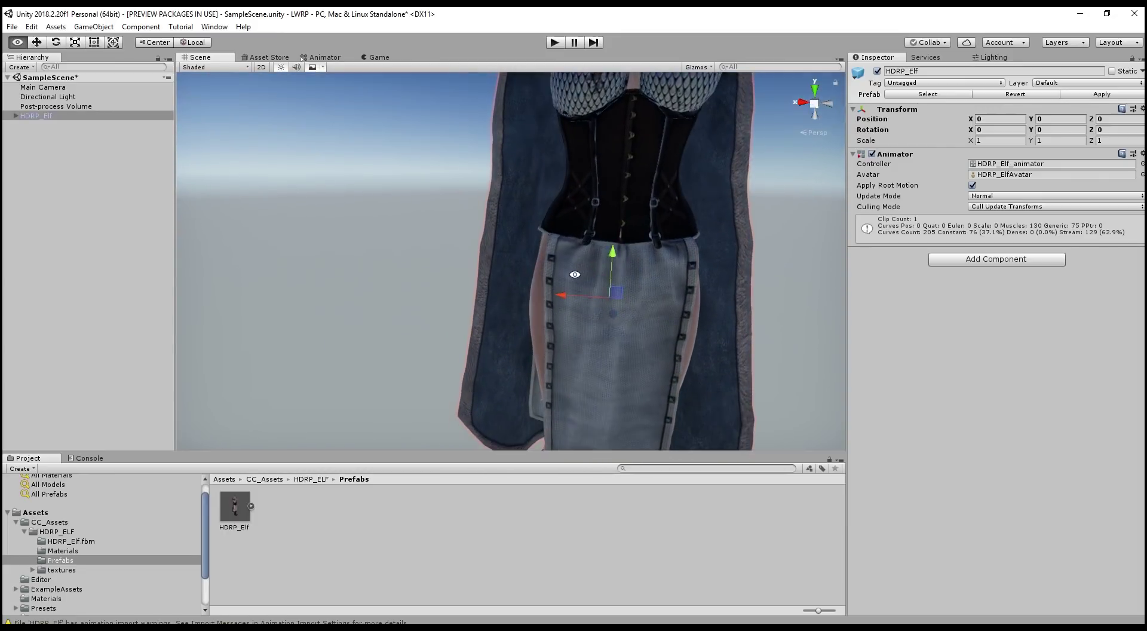
{"action": "middle_click_drag", "start_coordinate": [554, 299], "coordinate": [562, 292]}
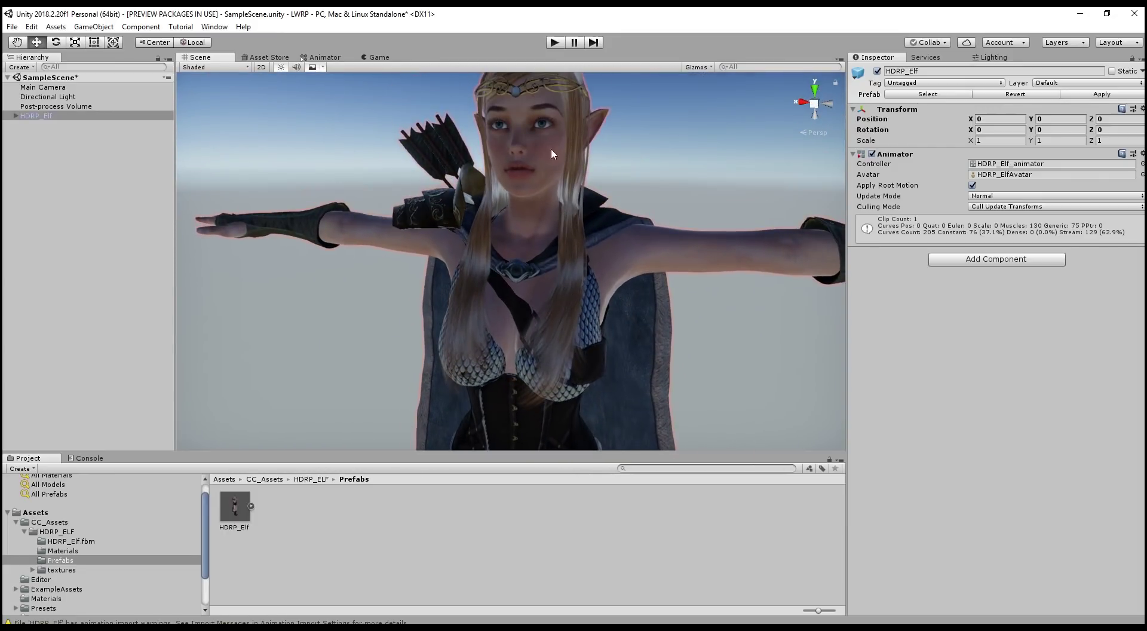
{"action": "left_click", "coordinate": [555, 42]}
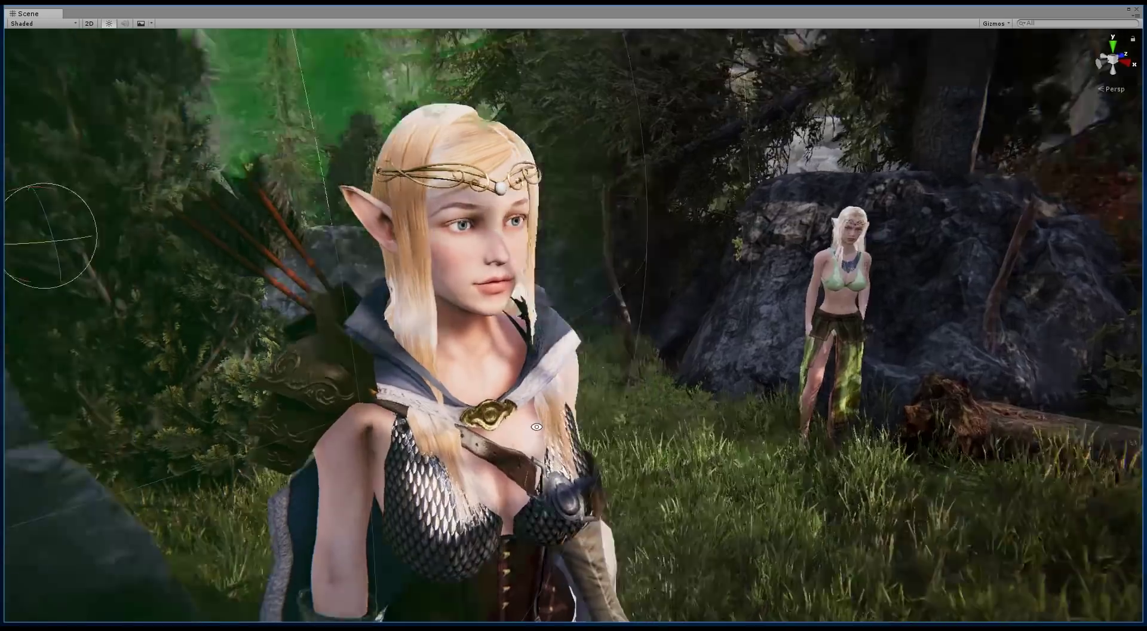
- Orbit the Scene view to look up at the elf from below in the forest
{"action": "left_click_drag", "start_coordinate": [537, 426], "coordinate": [559, 446], "text": "alt"}
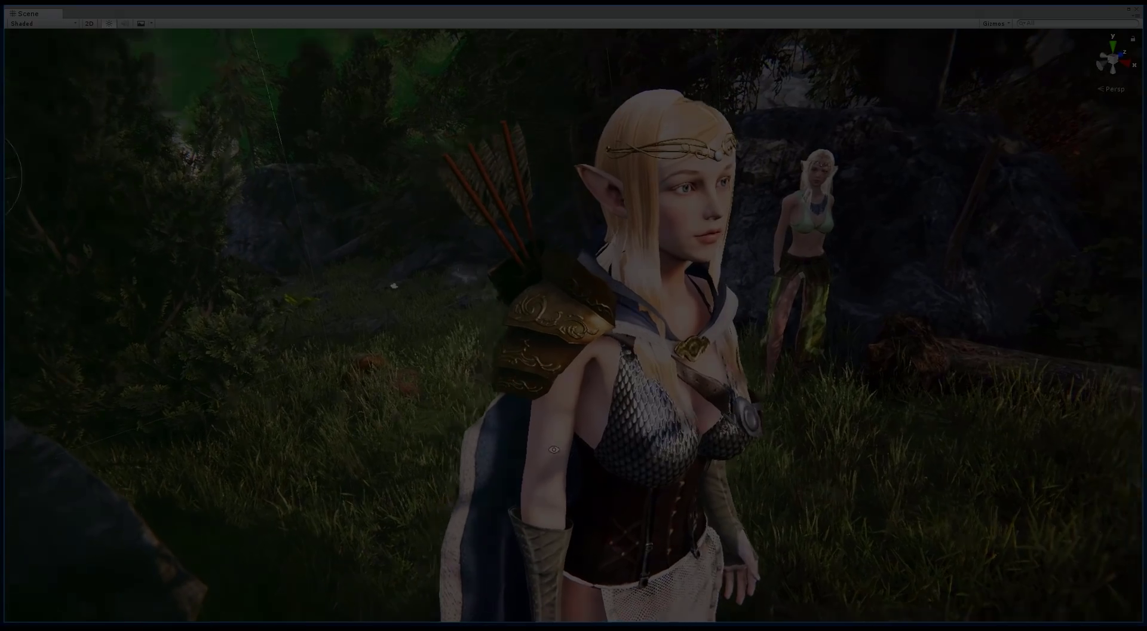